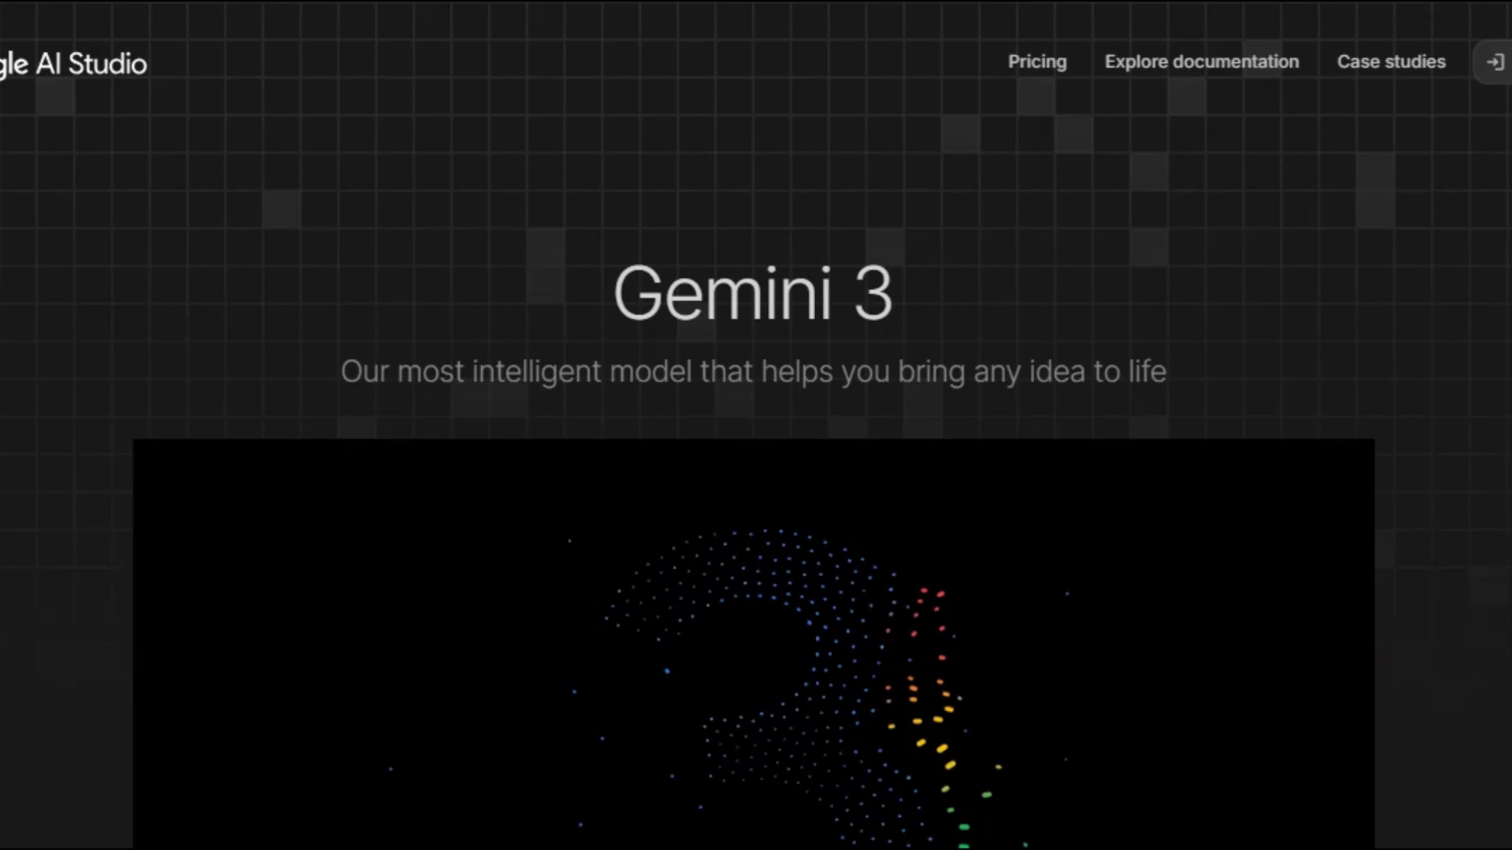
scroll(756, 425, down, 6)
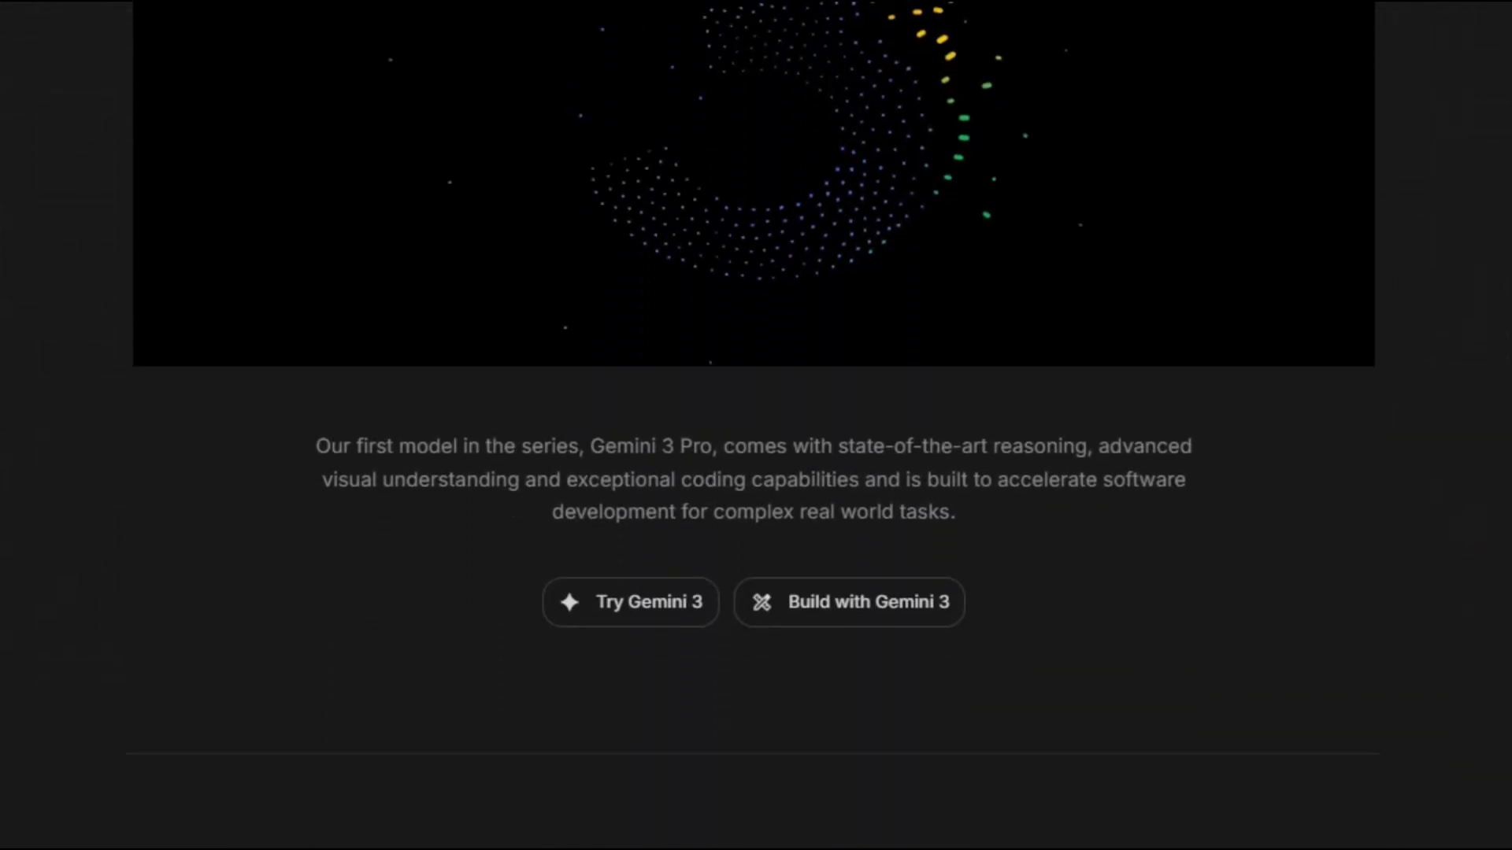
scroll(756, 425, down, 6)
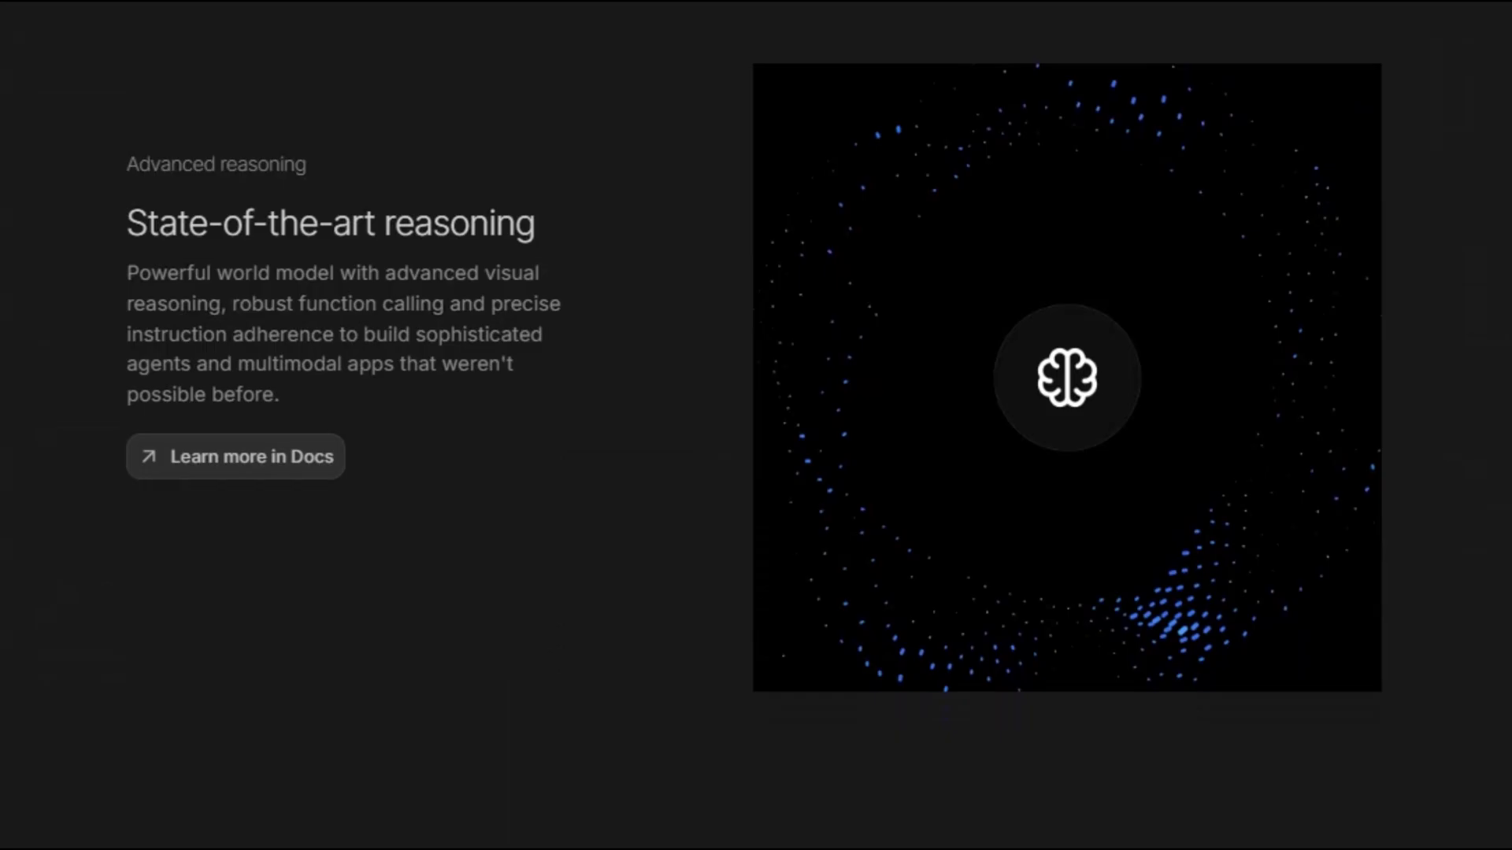
scroll(756, 425, down, 3)
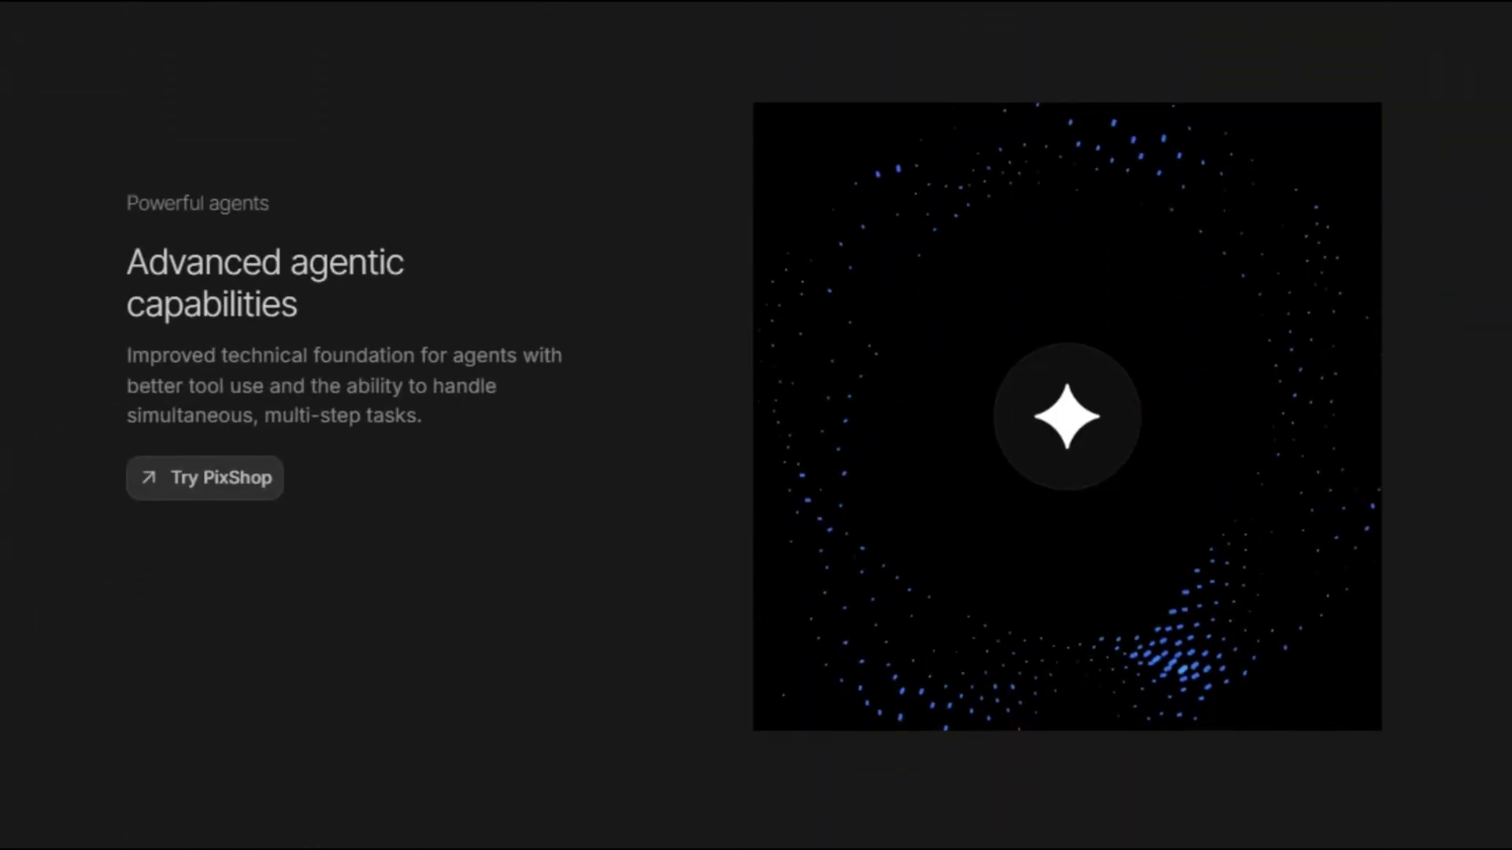
scroll(756, 425, down, 3)
scroll(756, 426, down, 3)
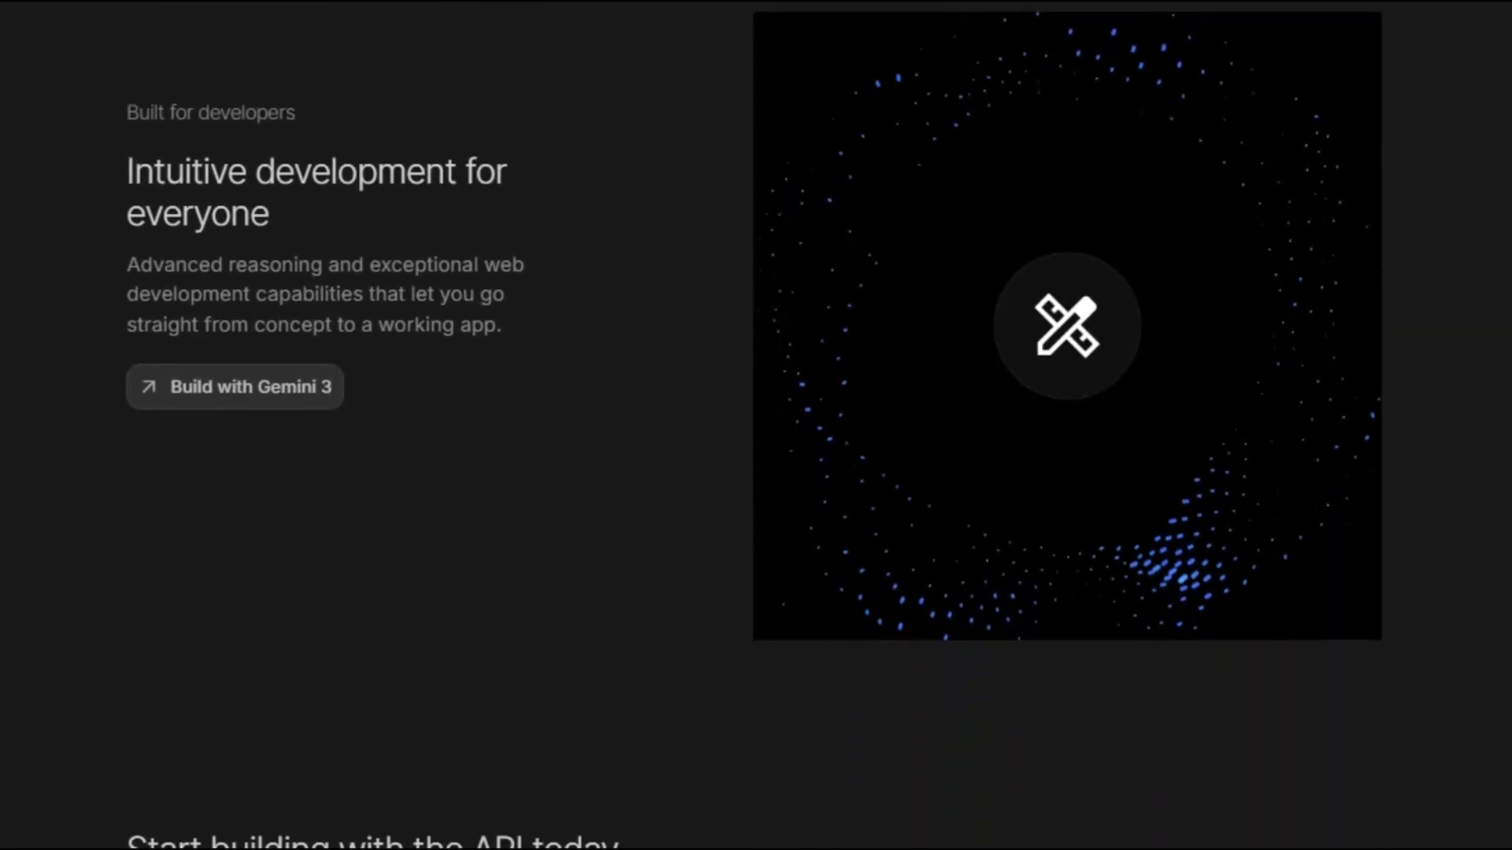
scroll(757, 426, down, 3)
Return to the top of the Gemini 3 launch page after browsing its feature sections
key(Home)
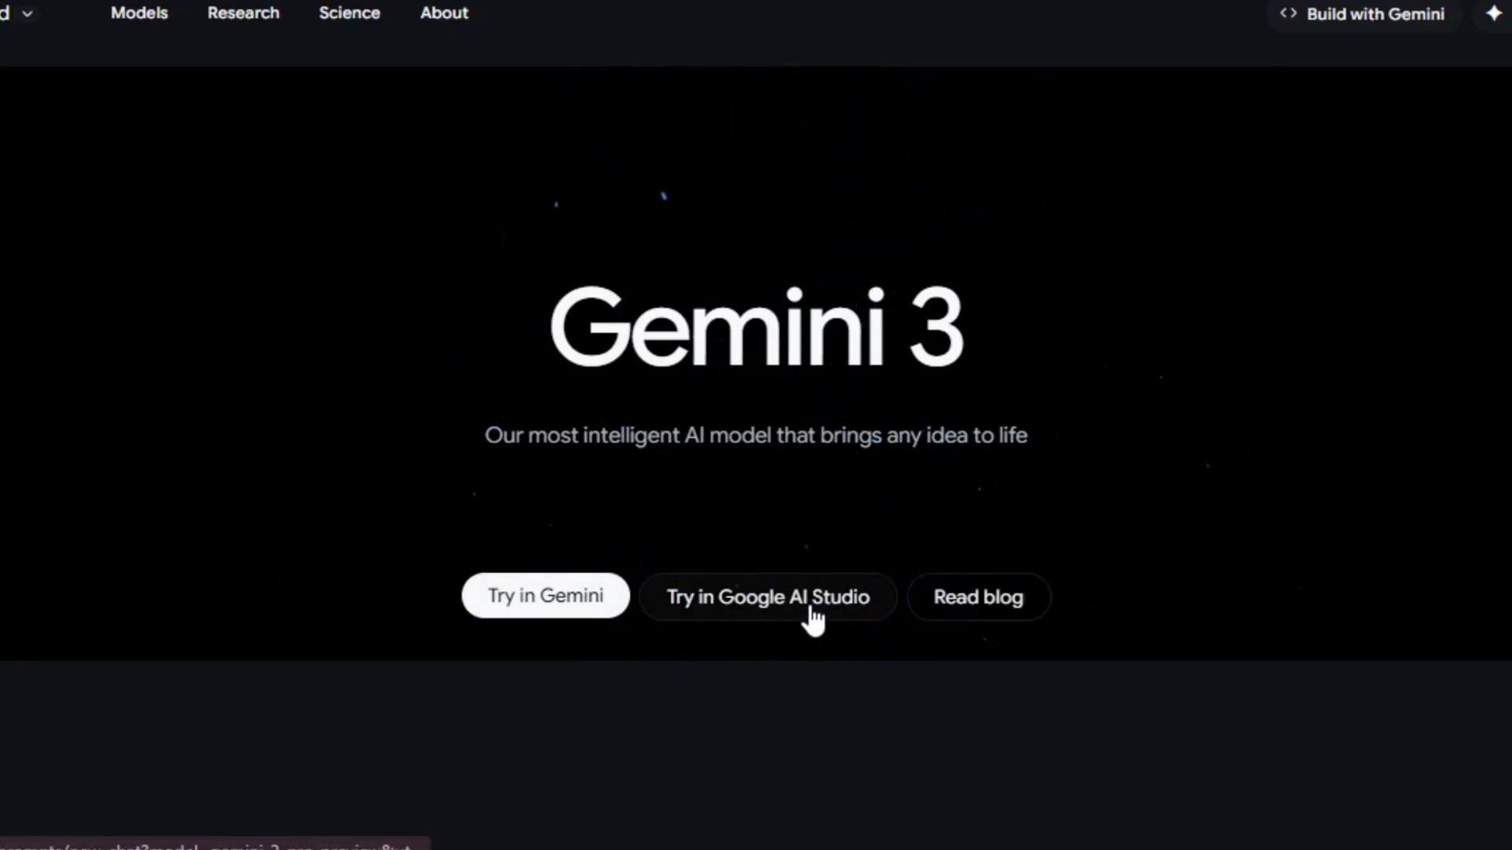
Start a Gemini chat on the 3 Pro Thinking model and reach the Tools list for Canvas
click(568, 597)
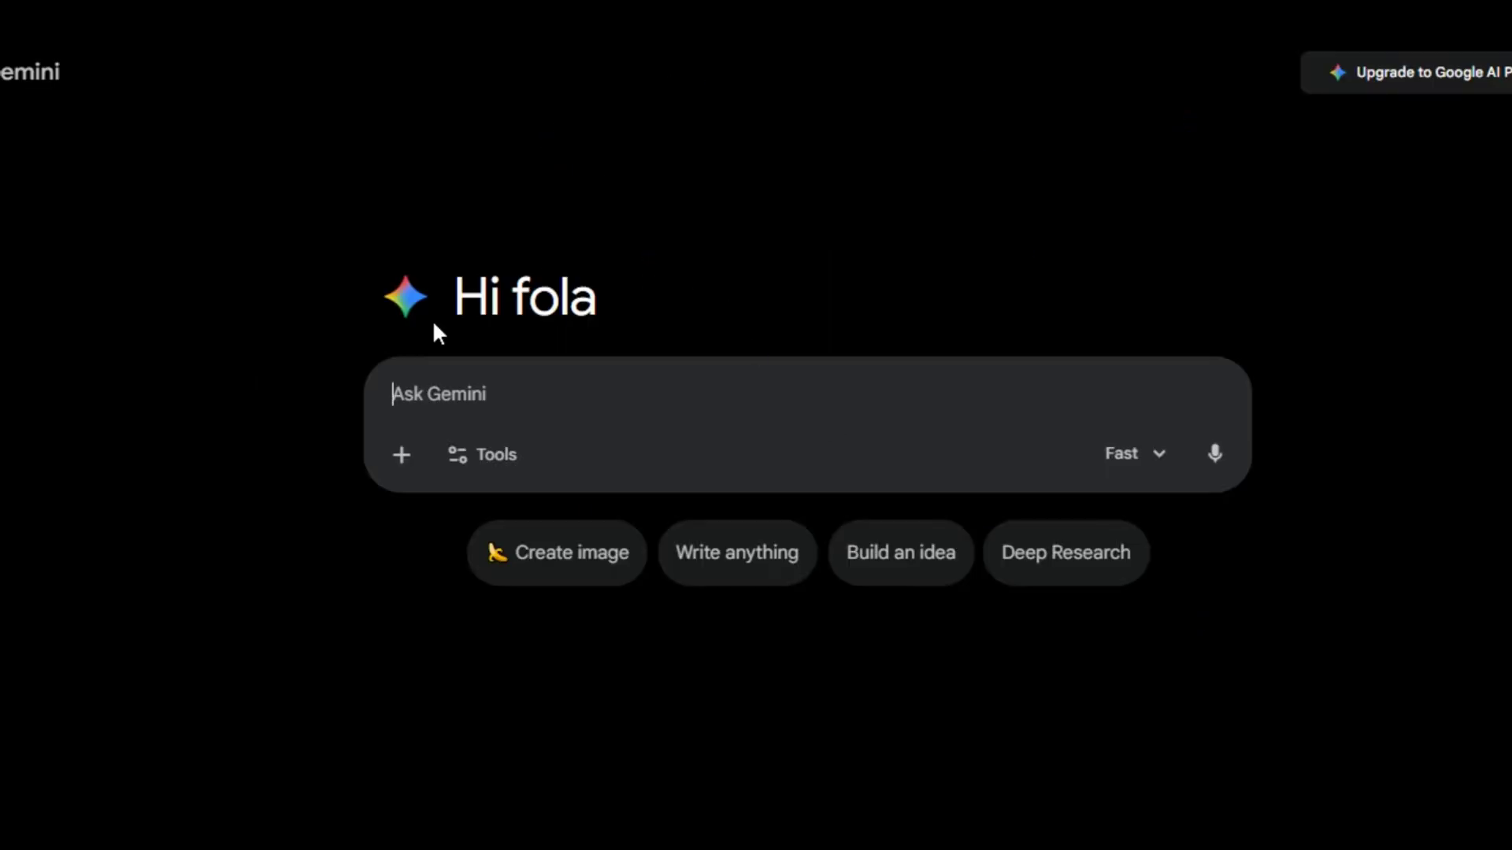
click(1155, 470)
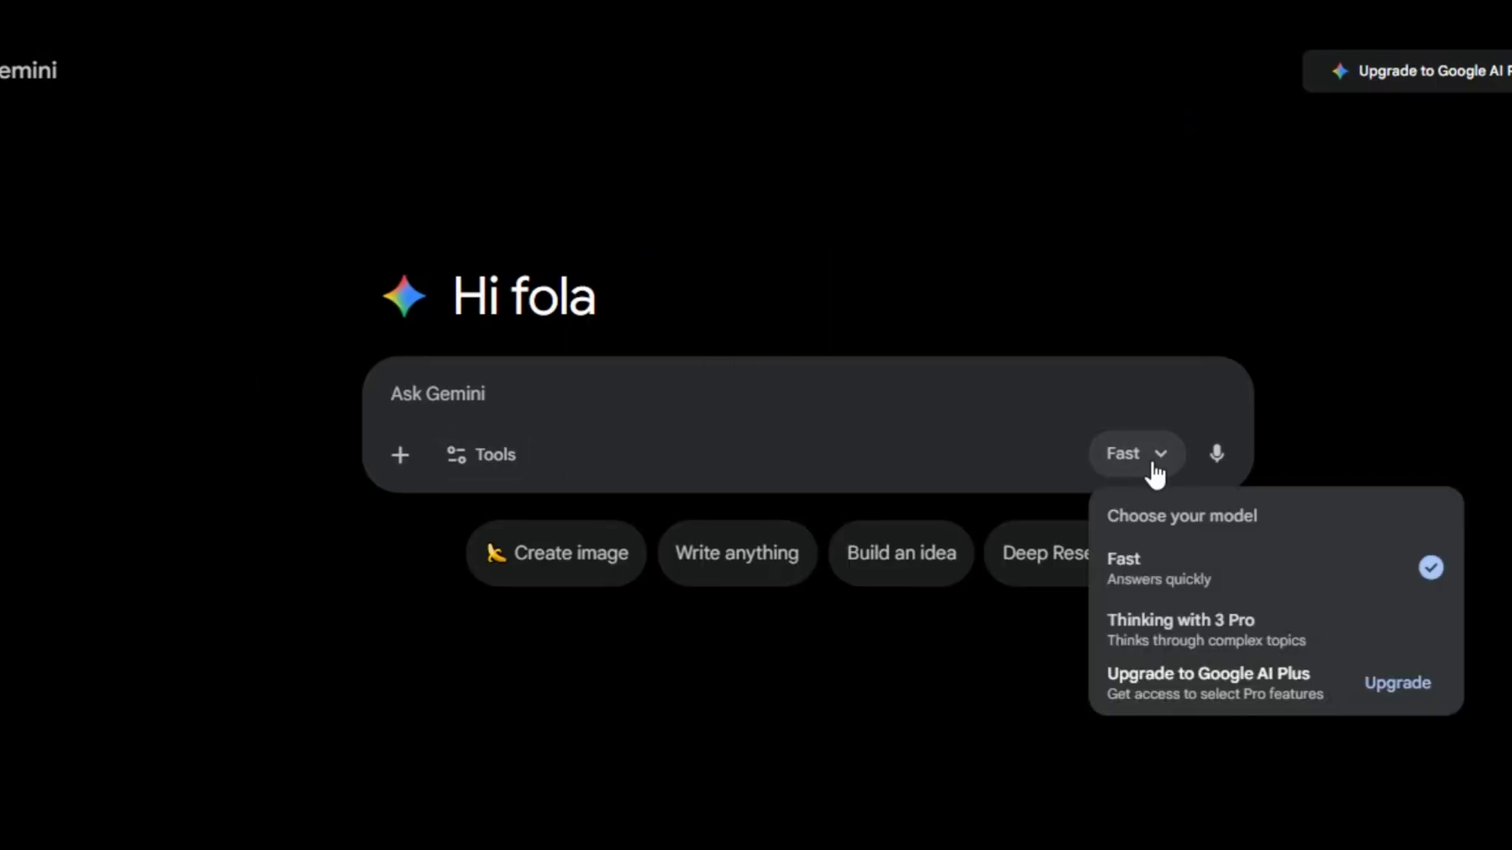
click(1221, 636)
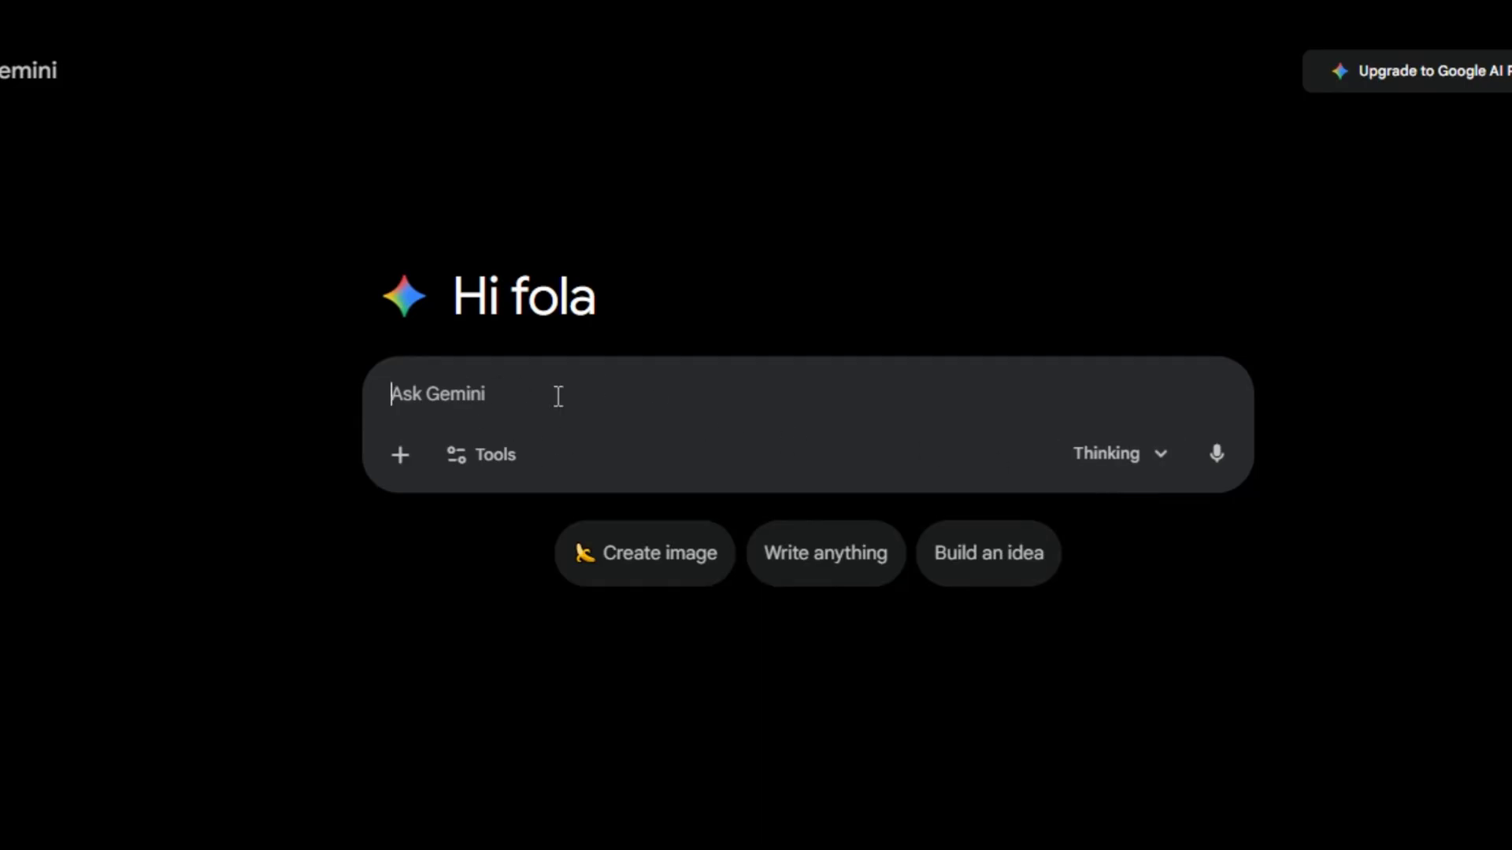
click(487, 458)
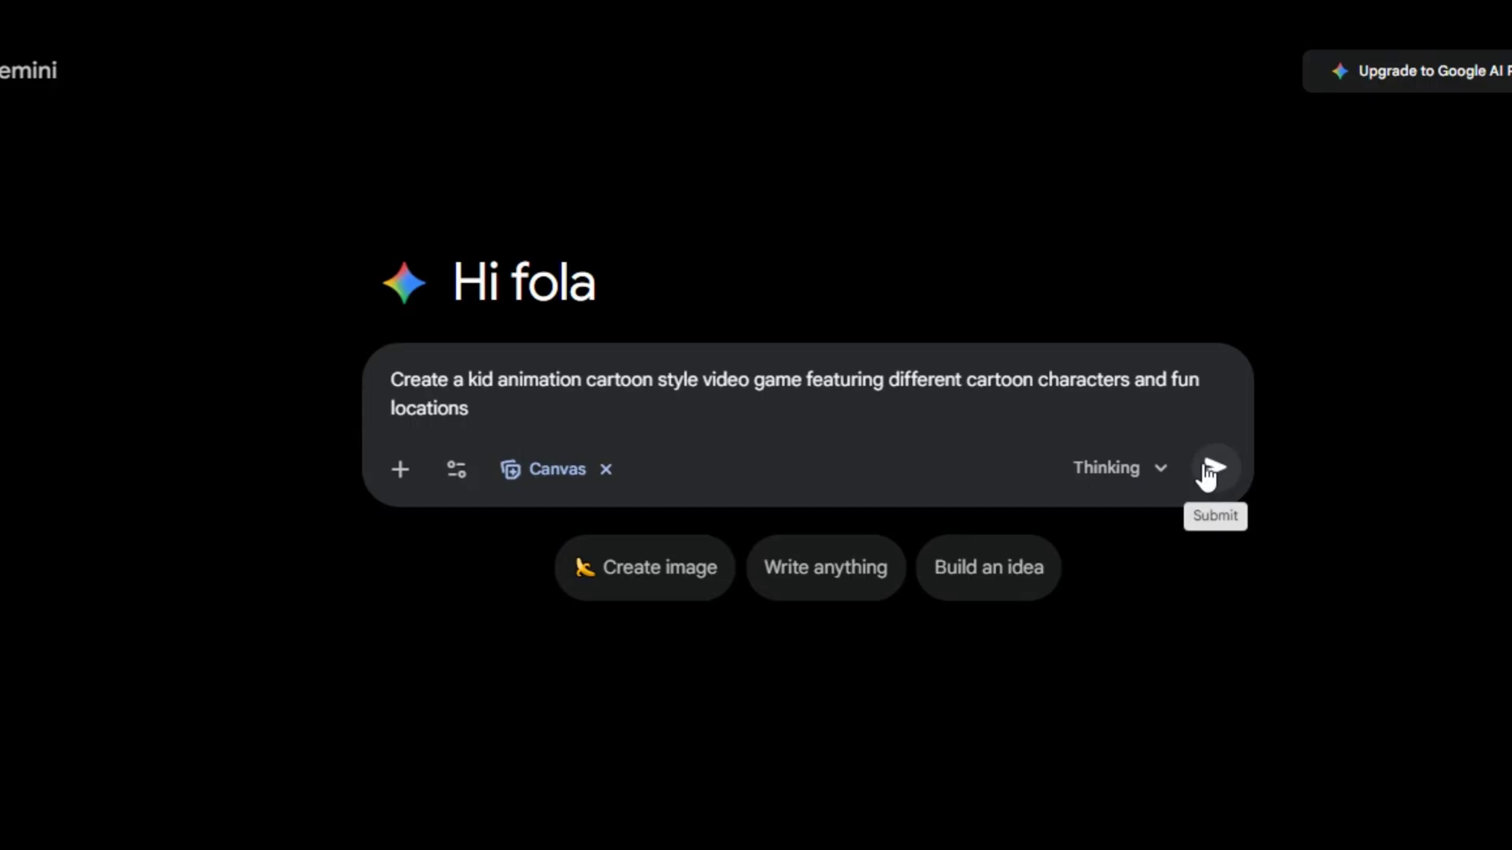
Send the kids' cartoon video game request so Canvas builds the Toon Trek game
click(1214, 468)
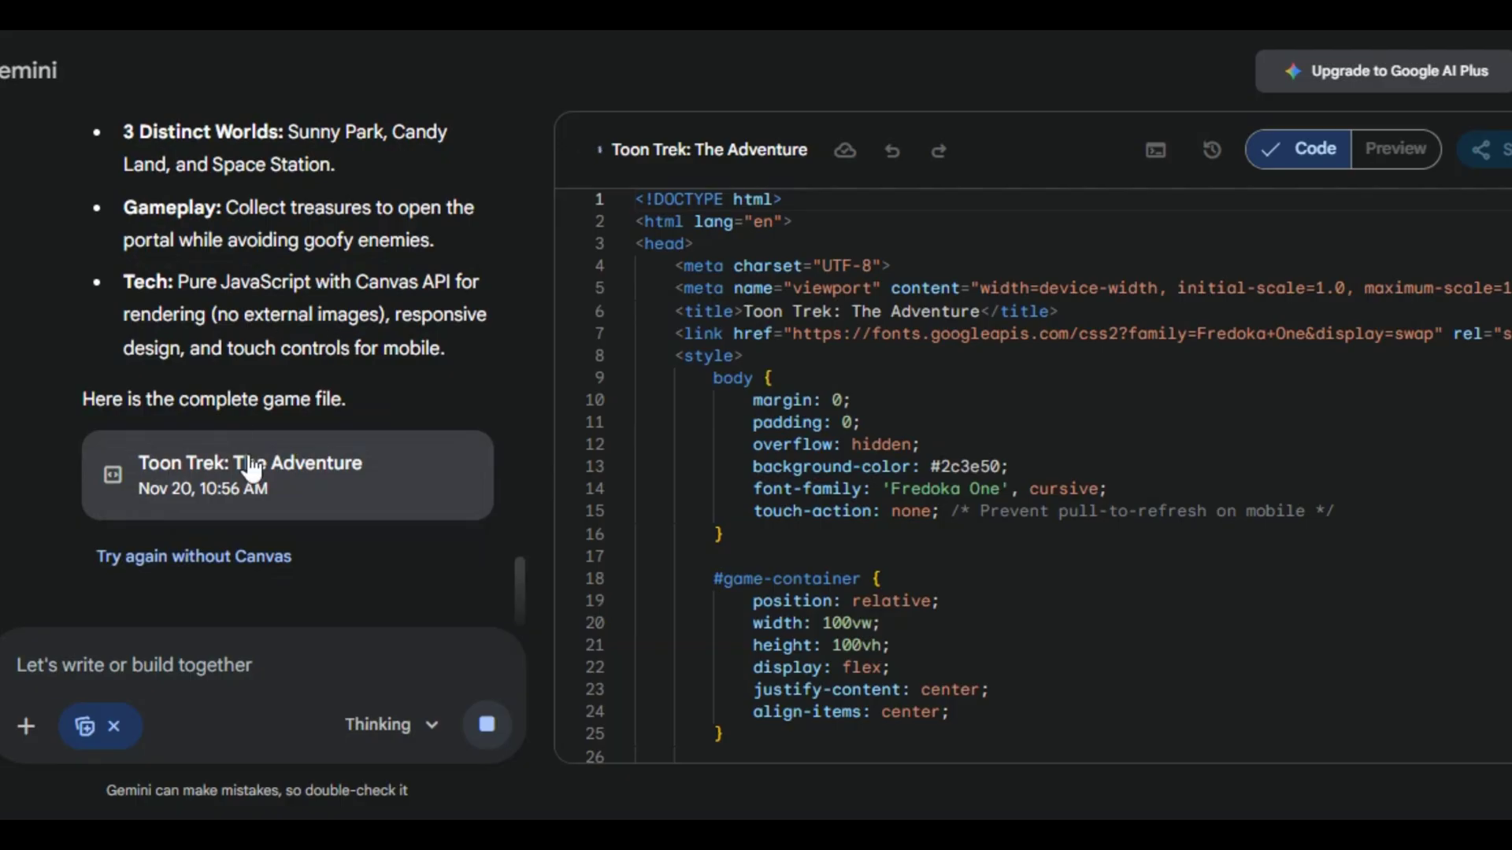
scroll(278, 464, up, 5)
scroll(277, 464, up, 5)
scroll(279, 463, up, 5)
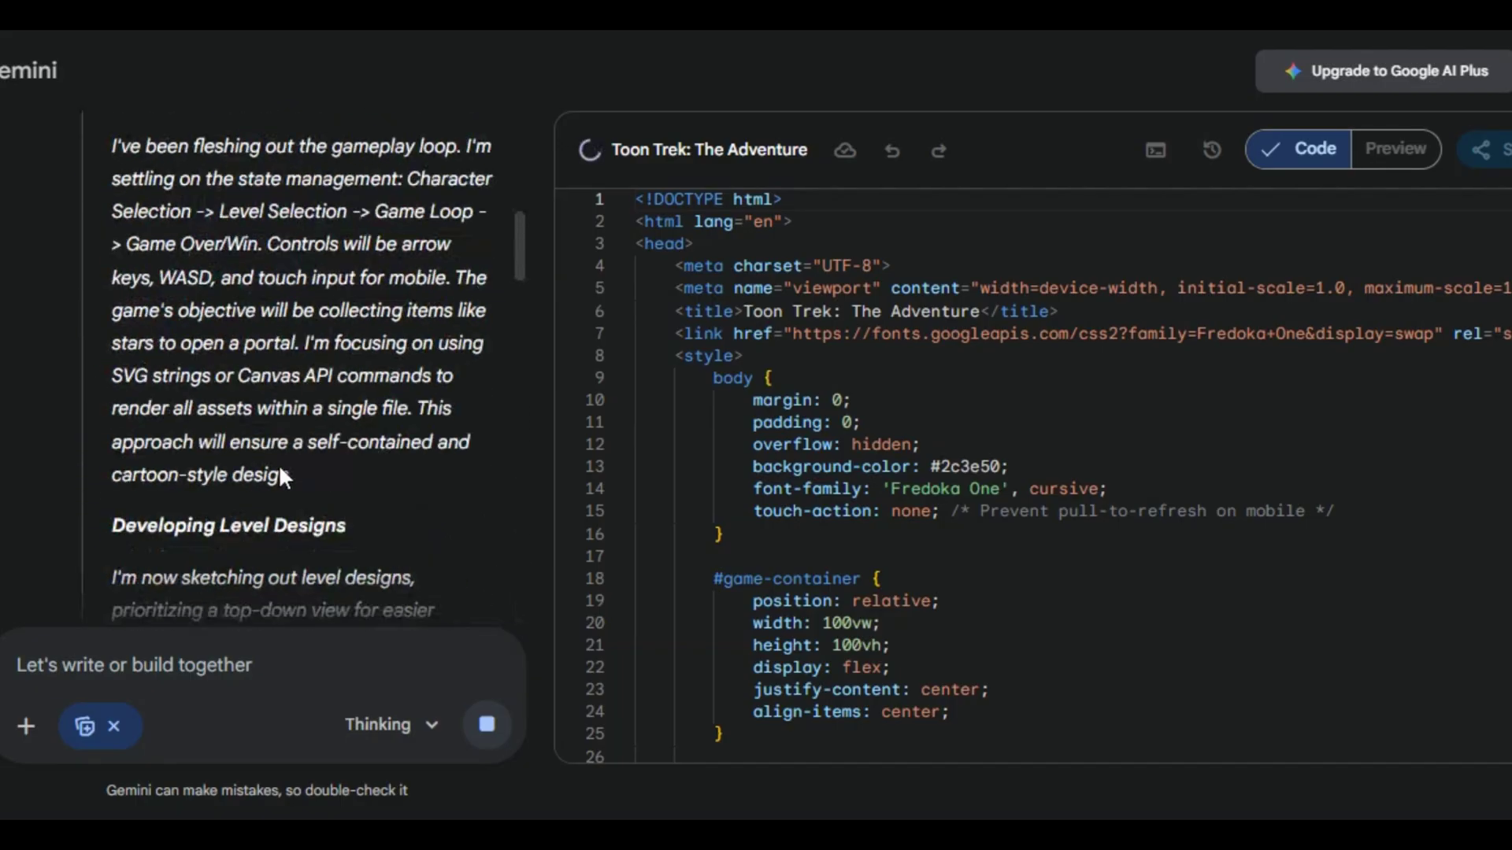
scroll(279, 463, up, 5)
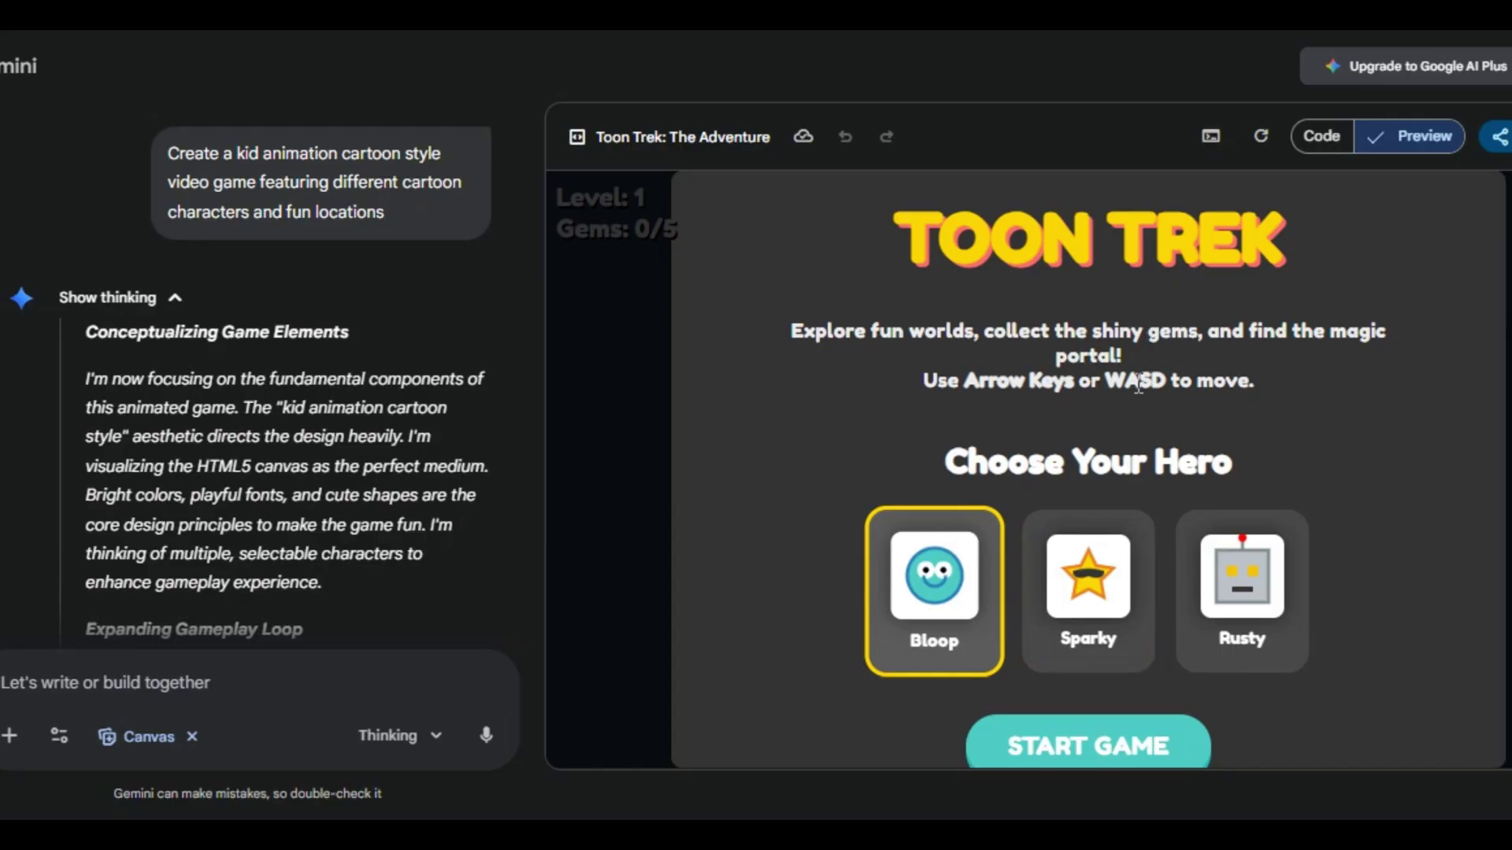
Pick Sparky as hero, start the game and jump the sun character onto the first platforms
click(1088, 591)
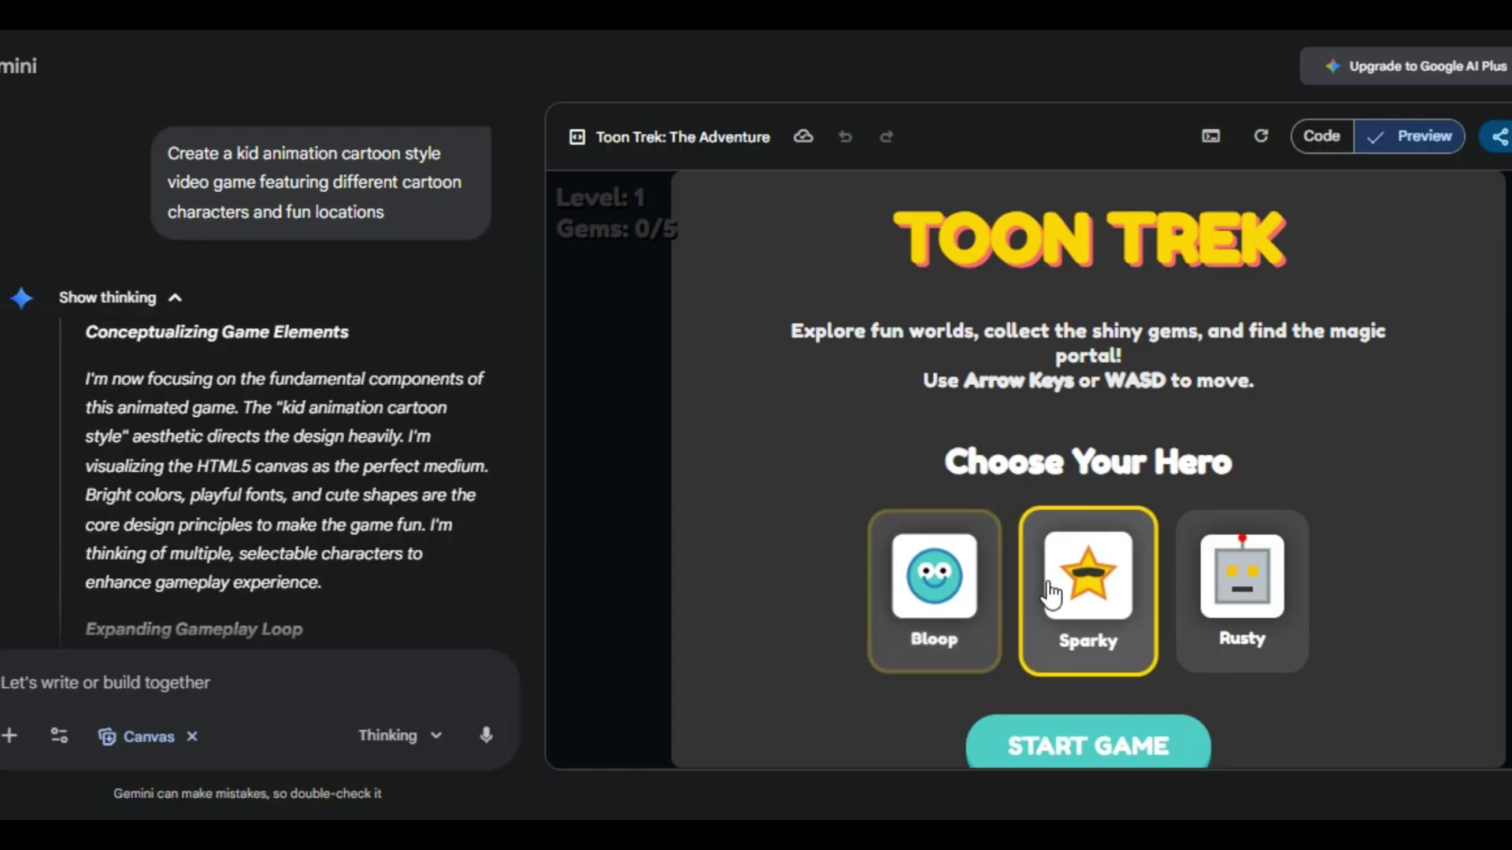
click(934, 591)
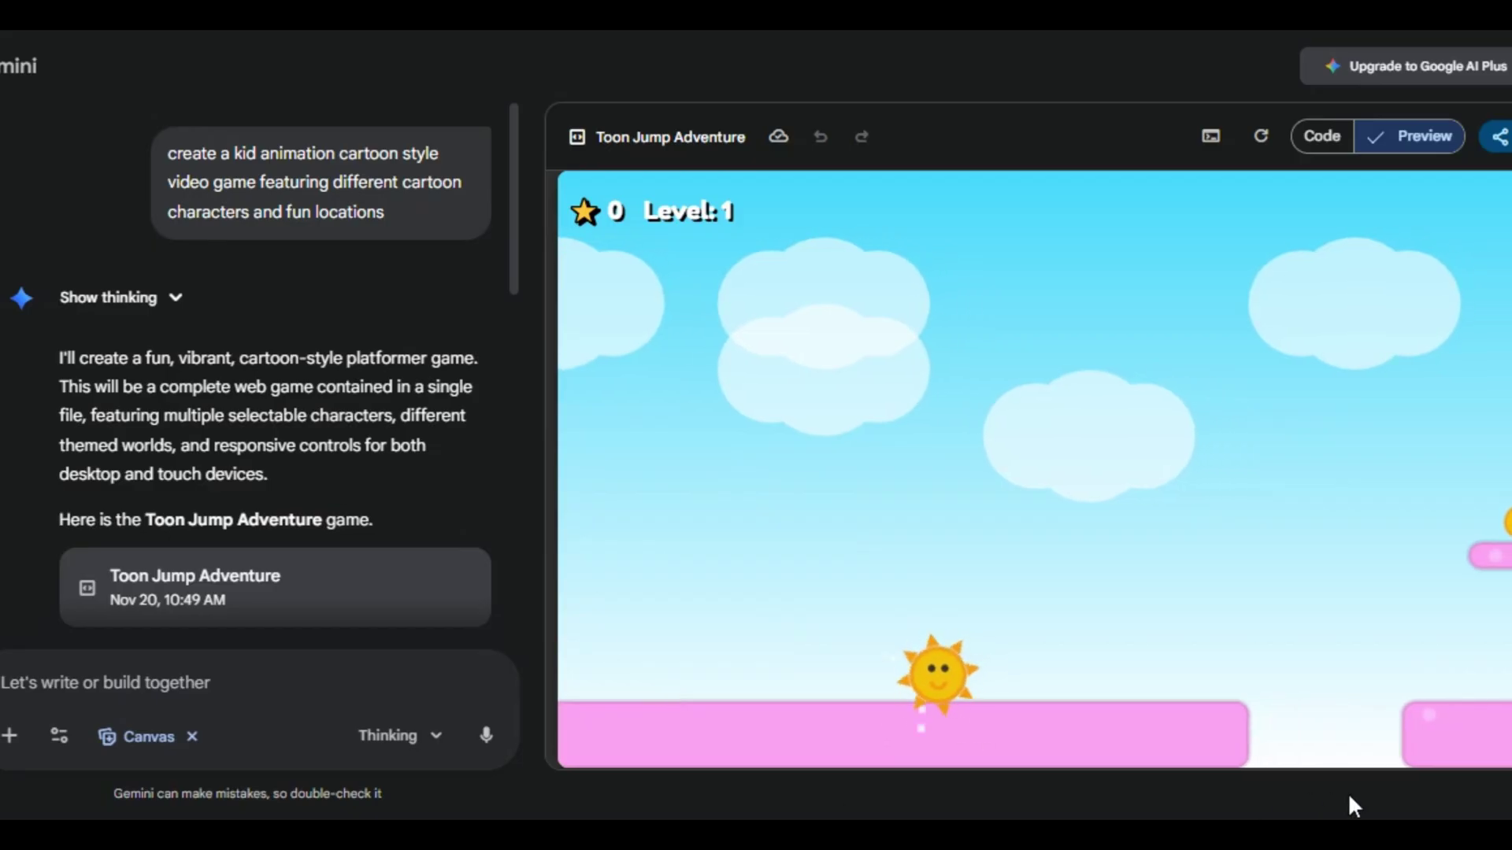
key(space)
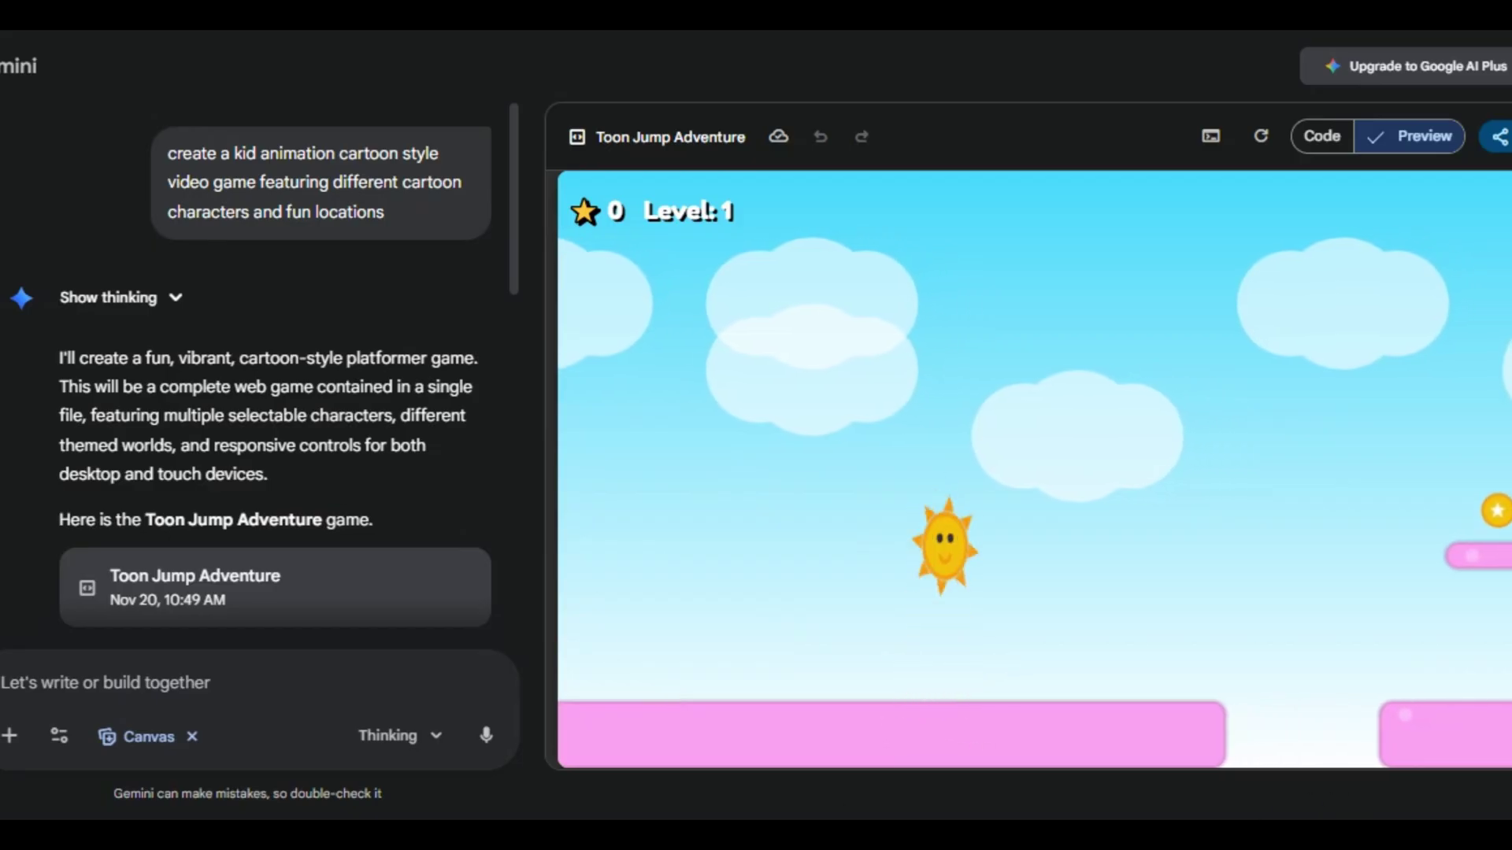
key(Up)
key(Right)
key(Up)
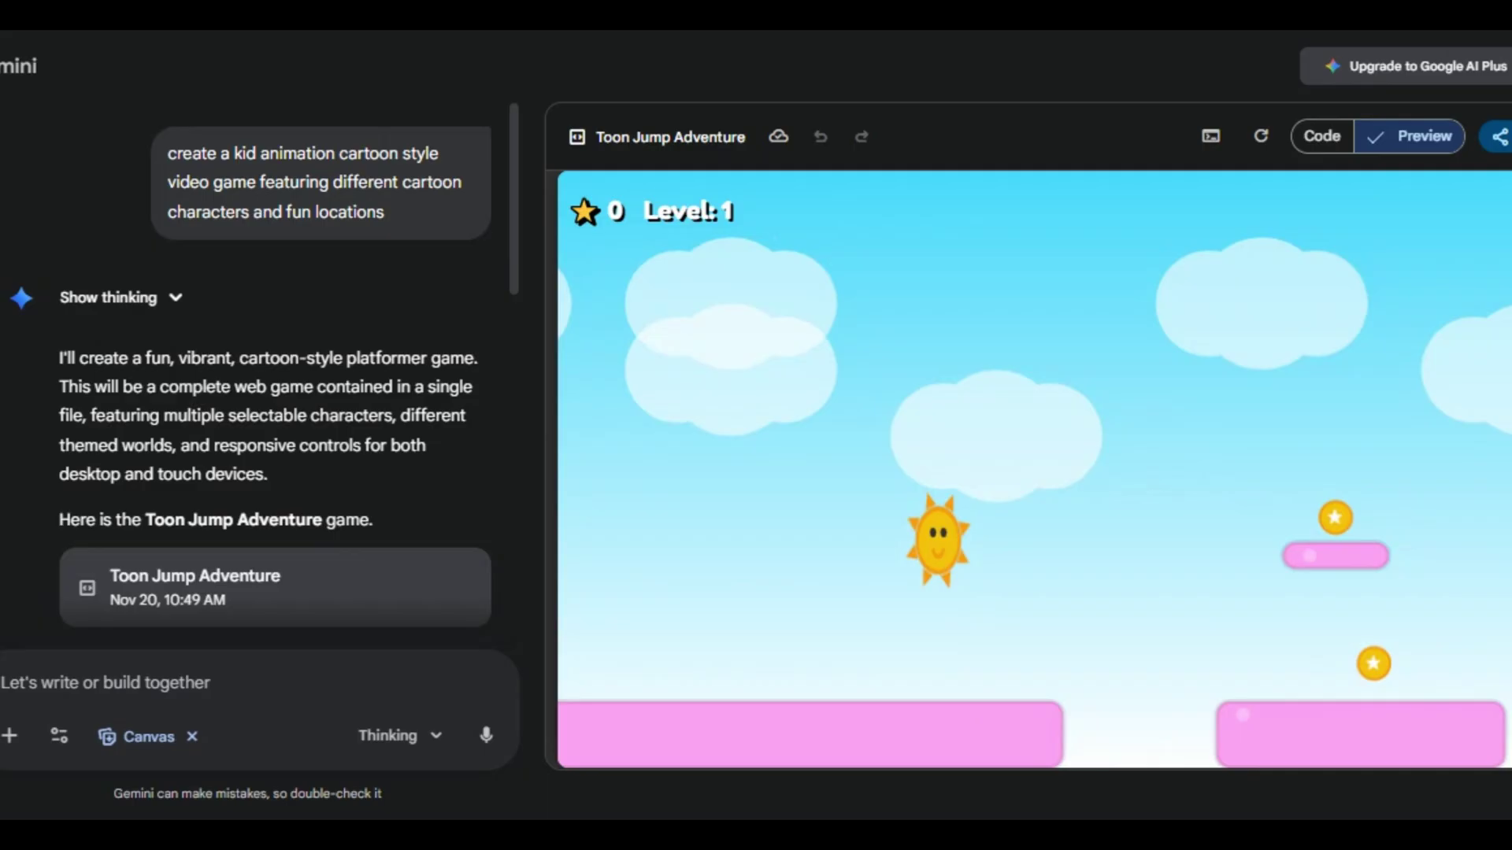
Advance through the level, reaching the higher platform and collecting a star
key(Right)
key(Up)
key(Right)
key(Up)
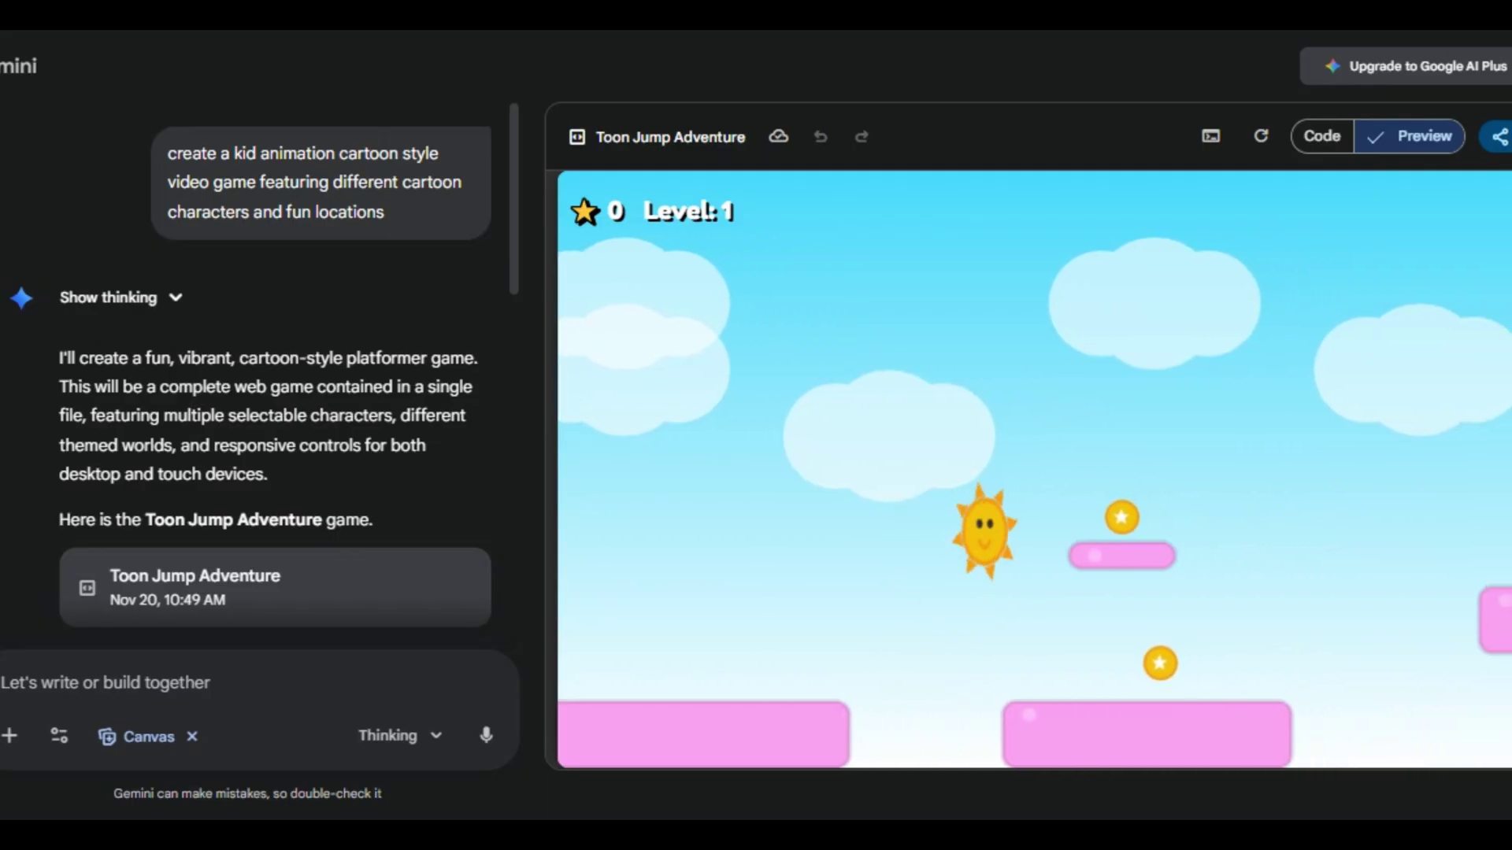
key(Up)
key(Right)
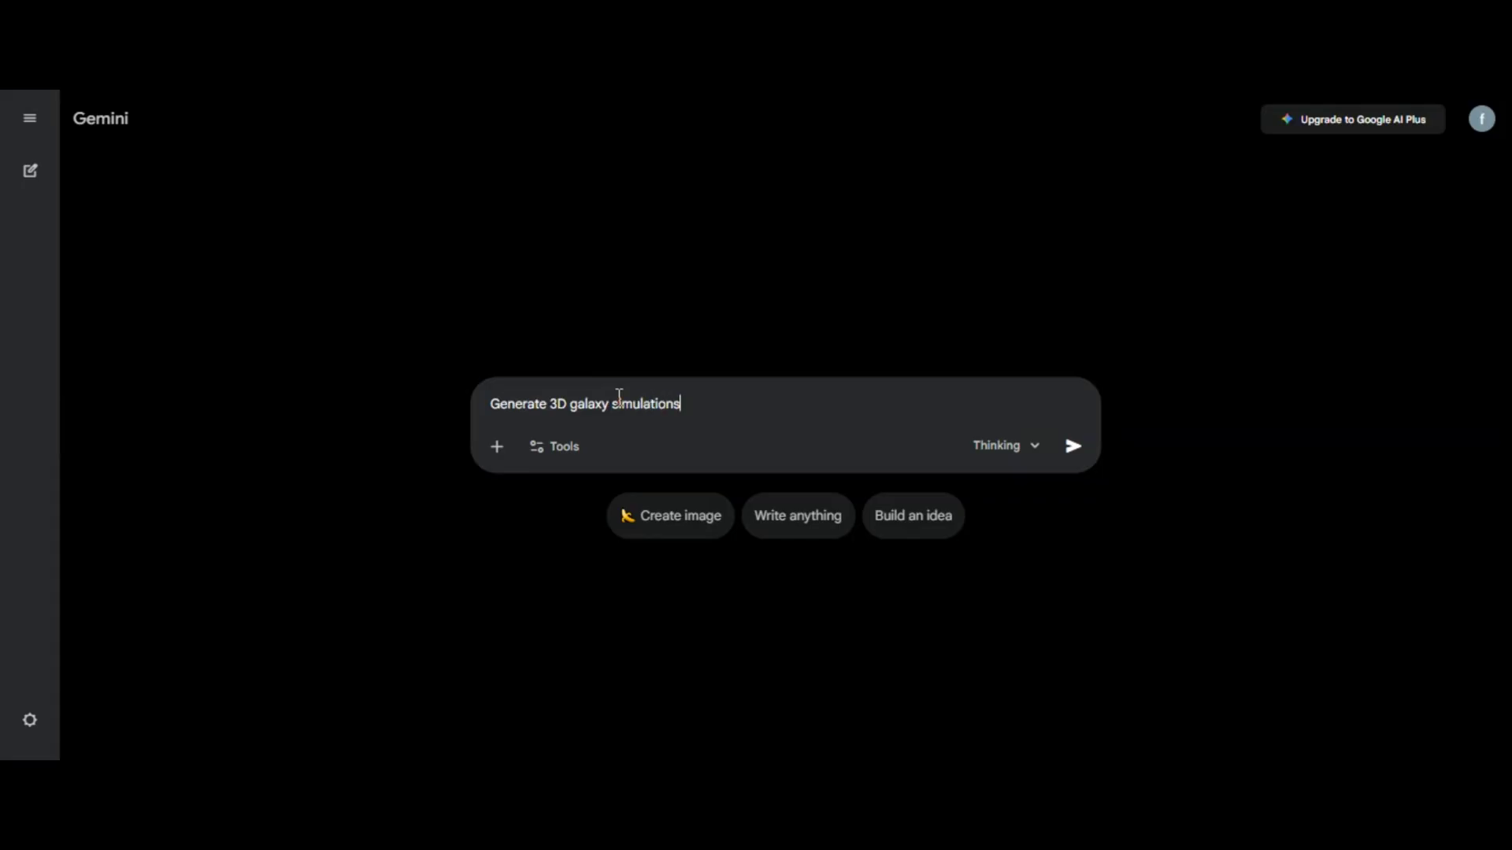
Enable Canvas and send the 3D galaxy simulation request
click(562, 446)
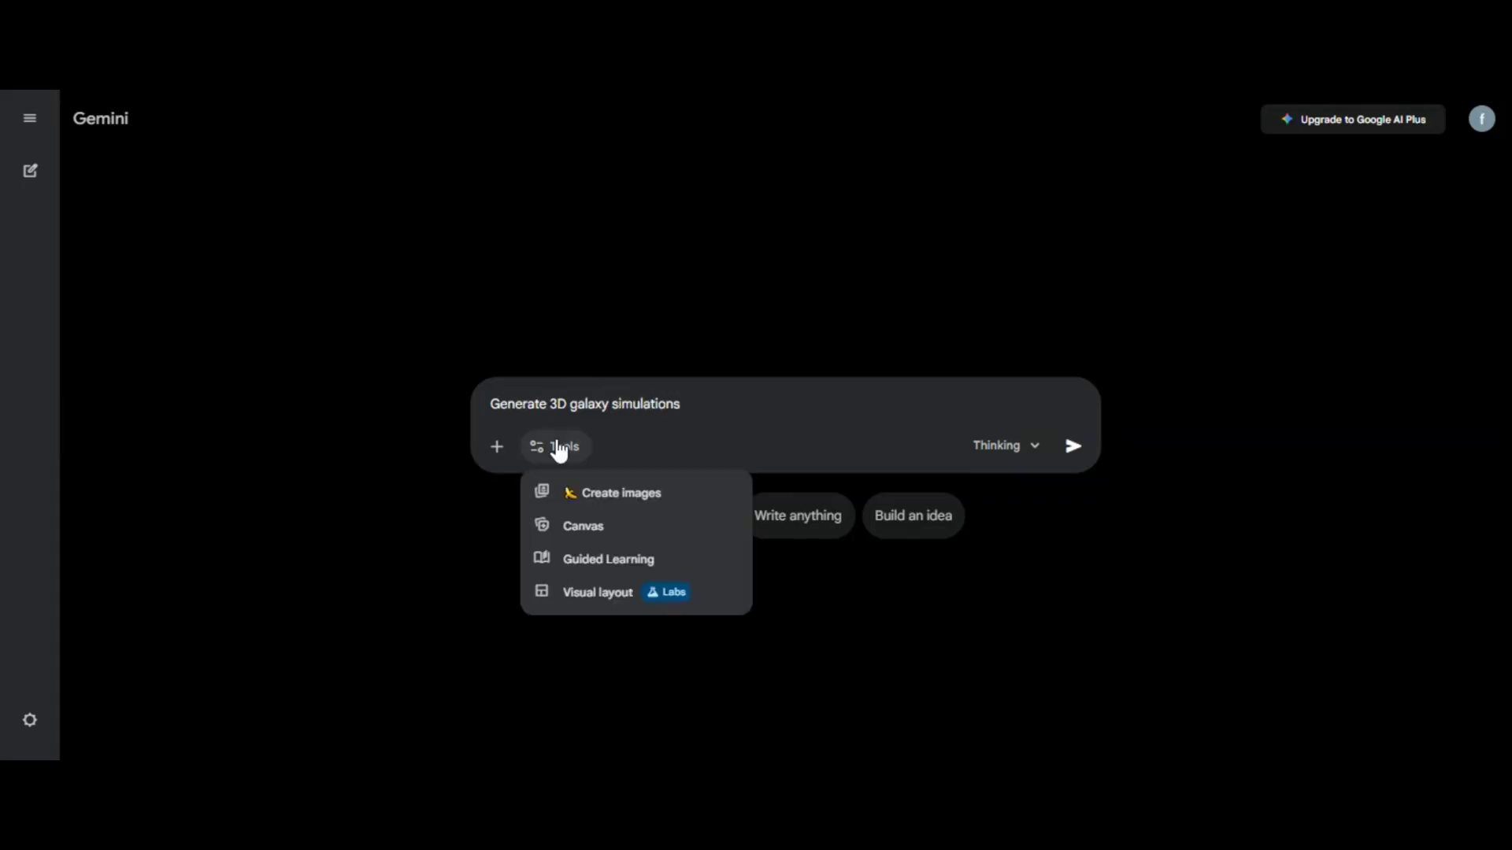
click(582, 528)
click(1073, 447)
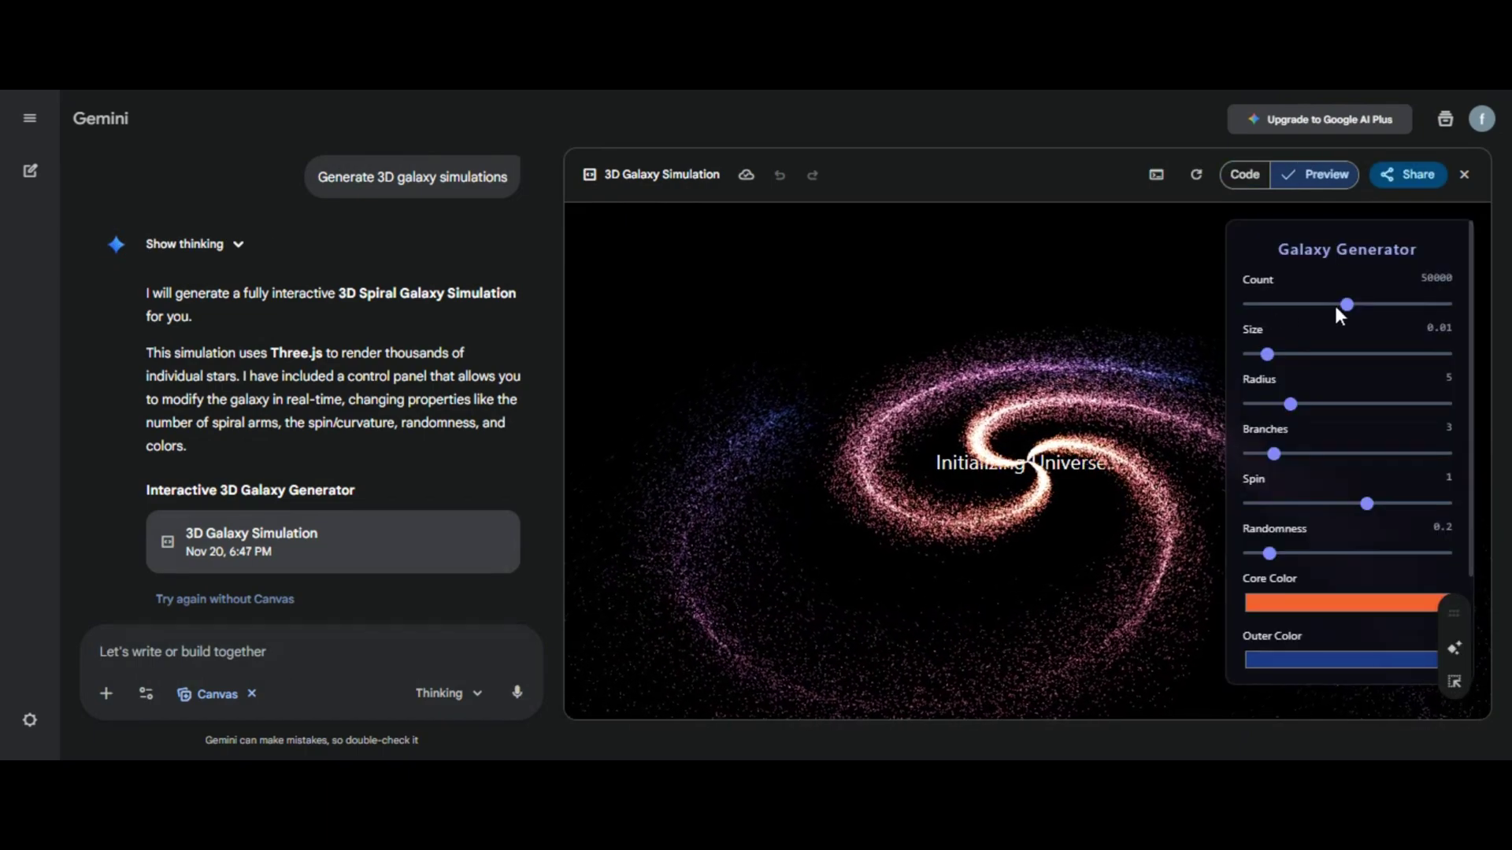
Raise the galaxy's star count and size and reshape its radius and arms with the sliders
mouse_move(1347, 305)
mouse_down()
mouse_move(1396, 309)
mouse_move(1356, 305)
mouse_up()
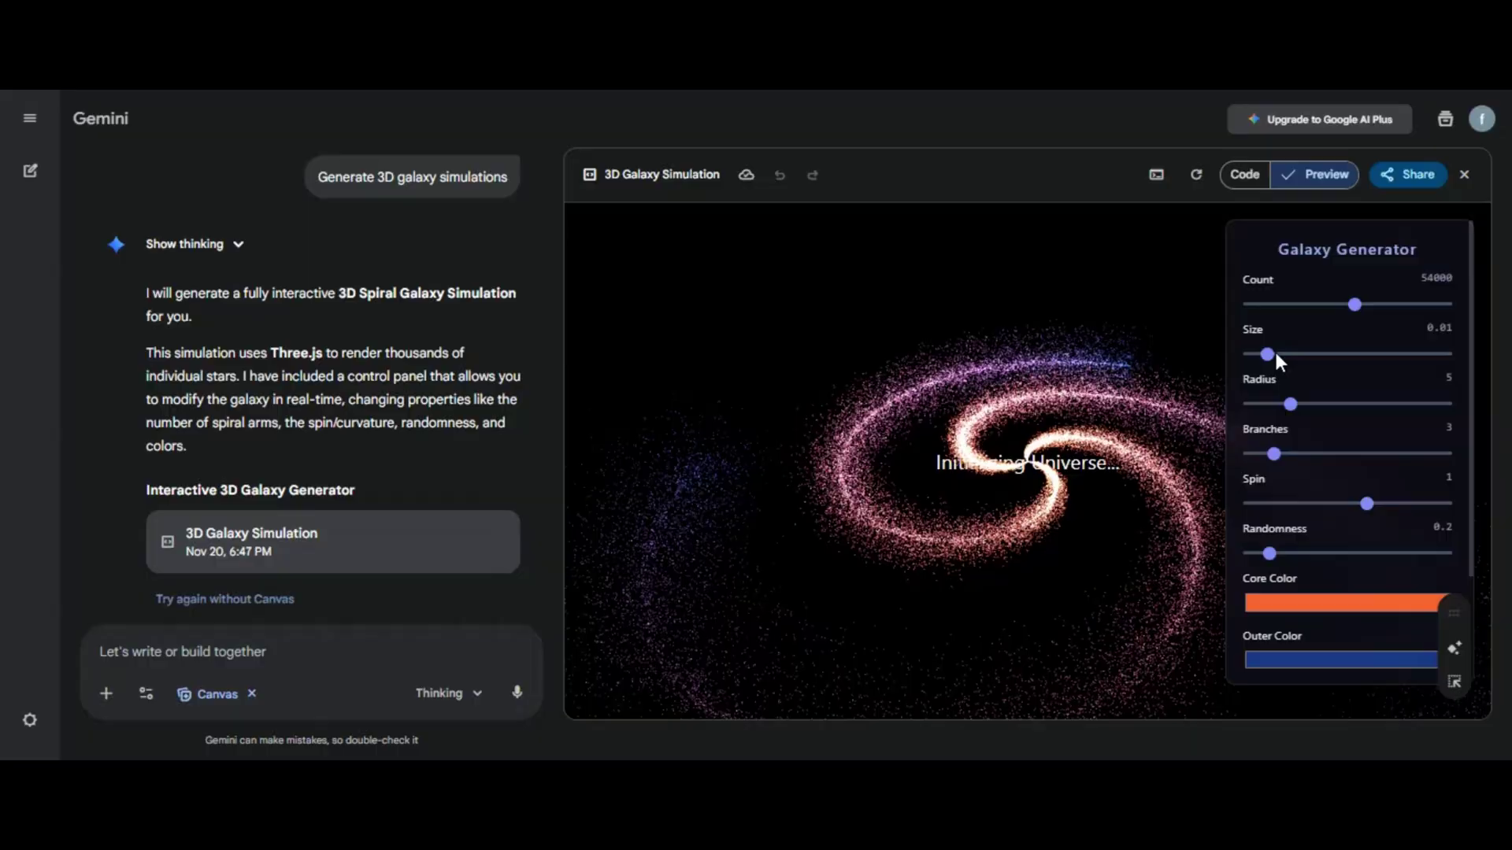
drag(1268, 354, 1293, 356)
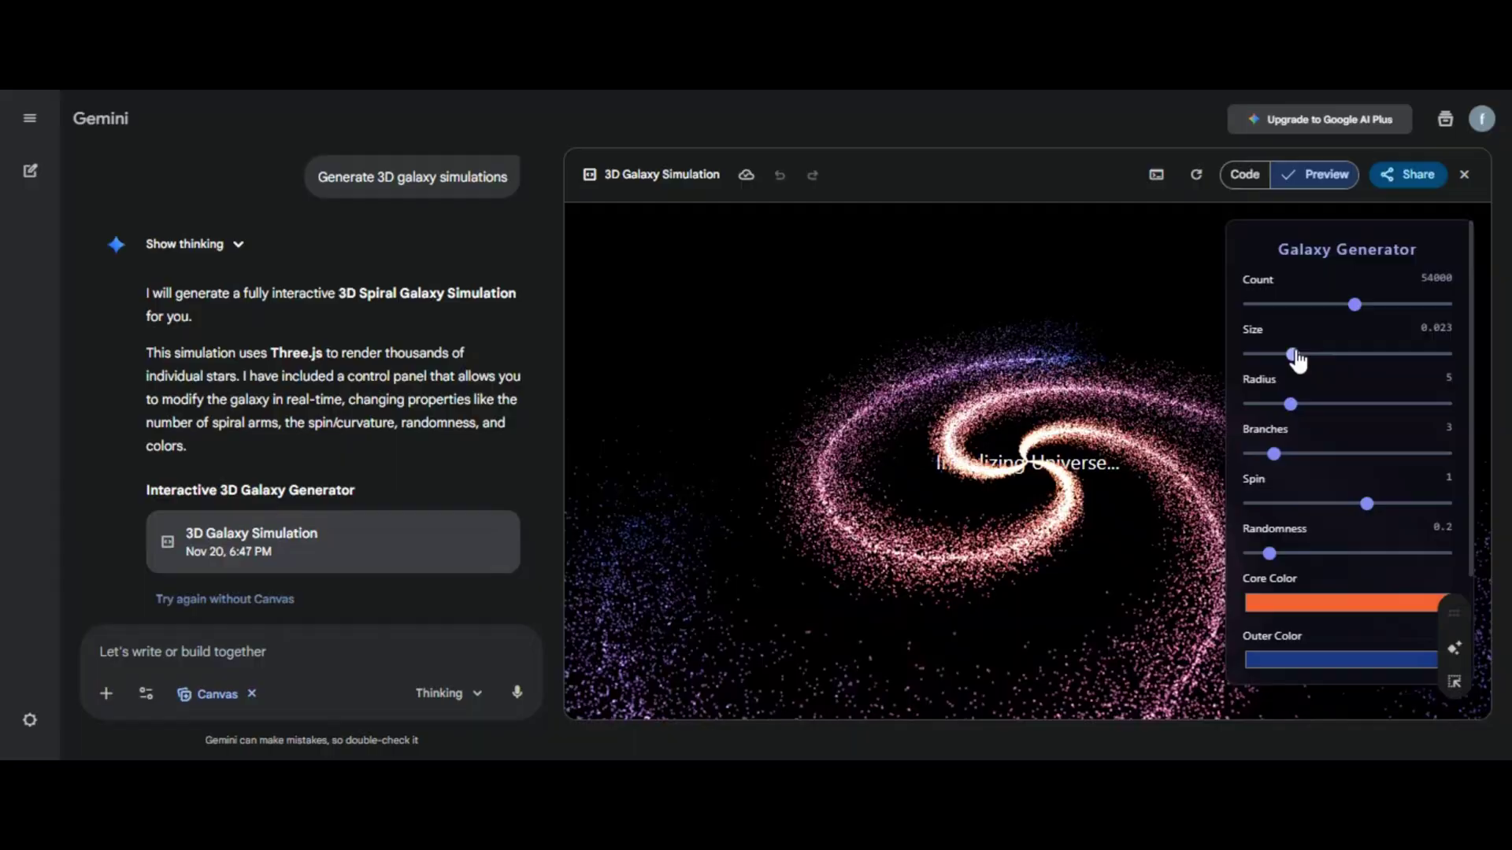
drag(1294, 354, 1311, 404)
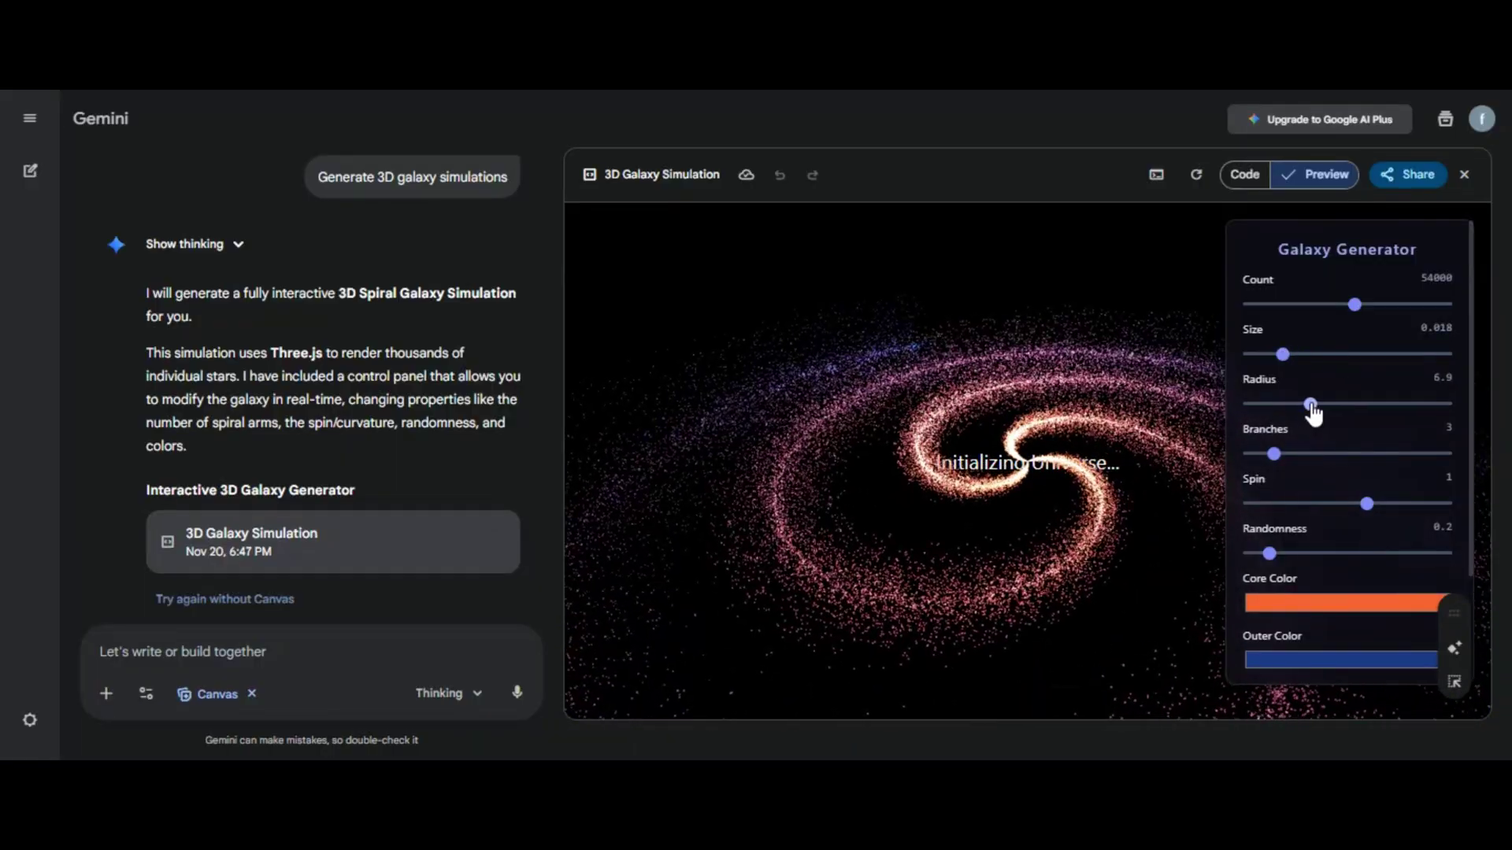
drag(1367, 504, 1356, 505)
Recolour the galaxy with a yellow core and a deeper vivid blue outer edge
click(1322, 605)
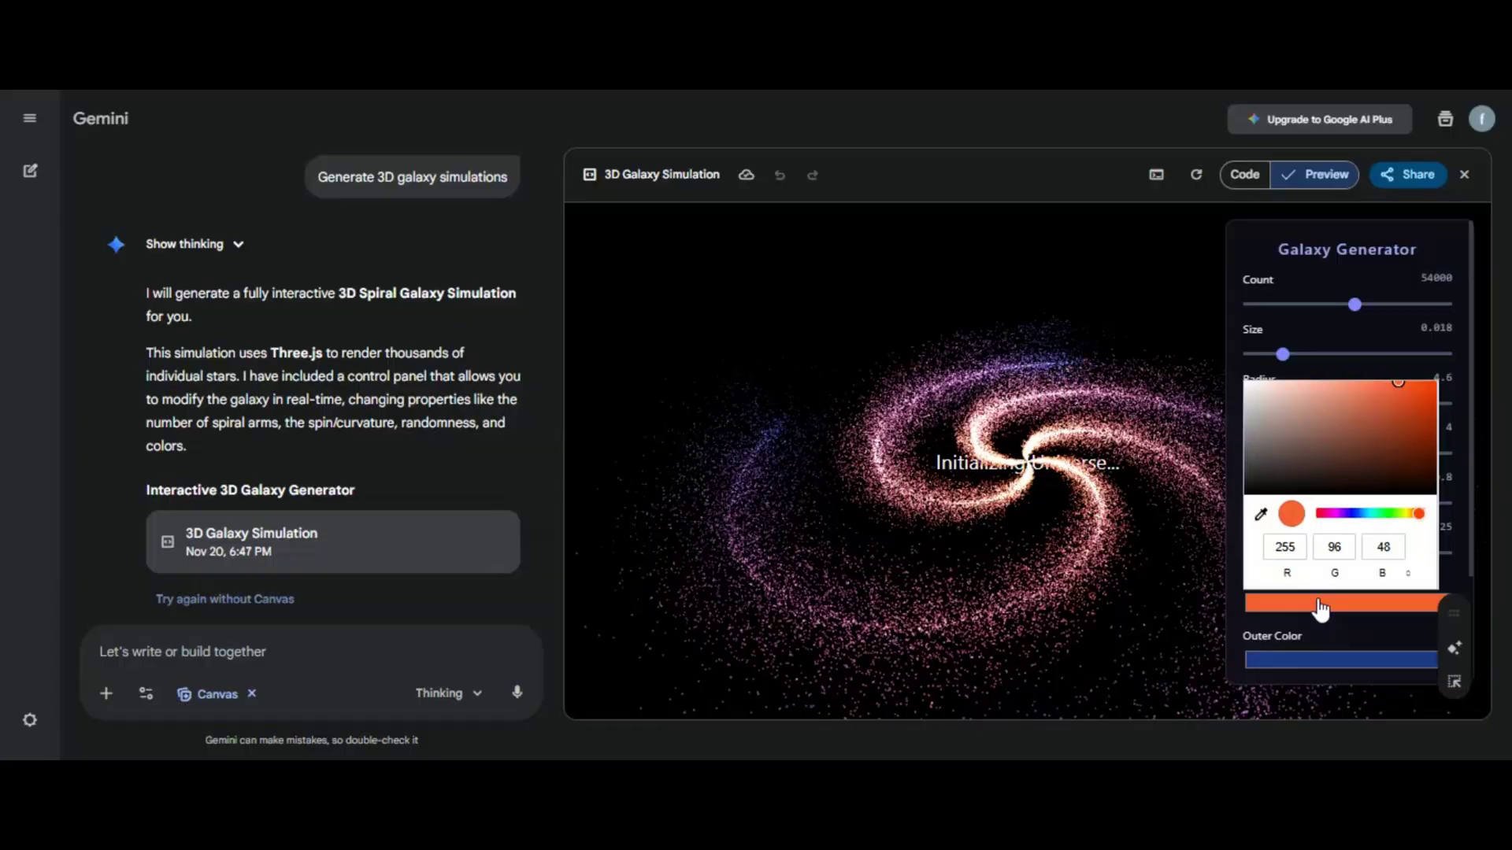
click(1337, 513)
click(1347, 614)
click(1341, 662)
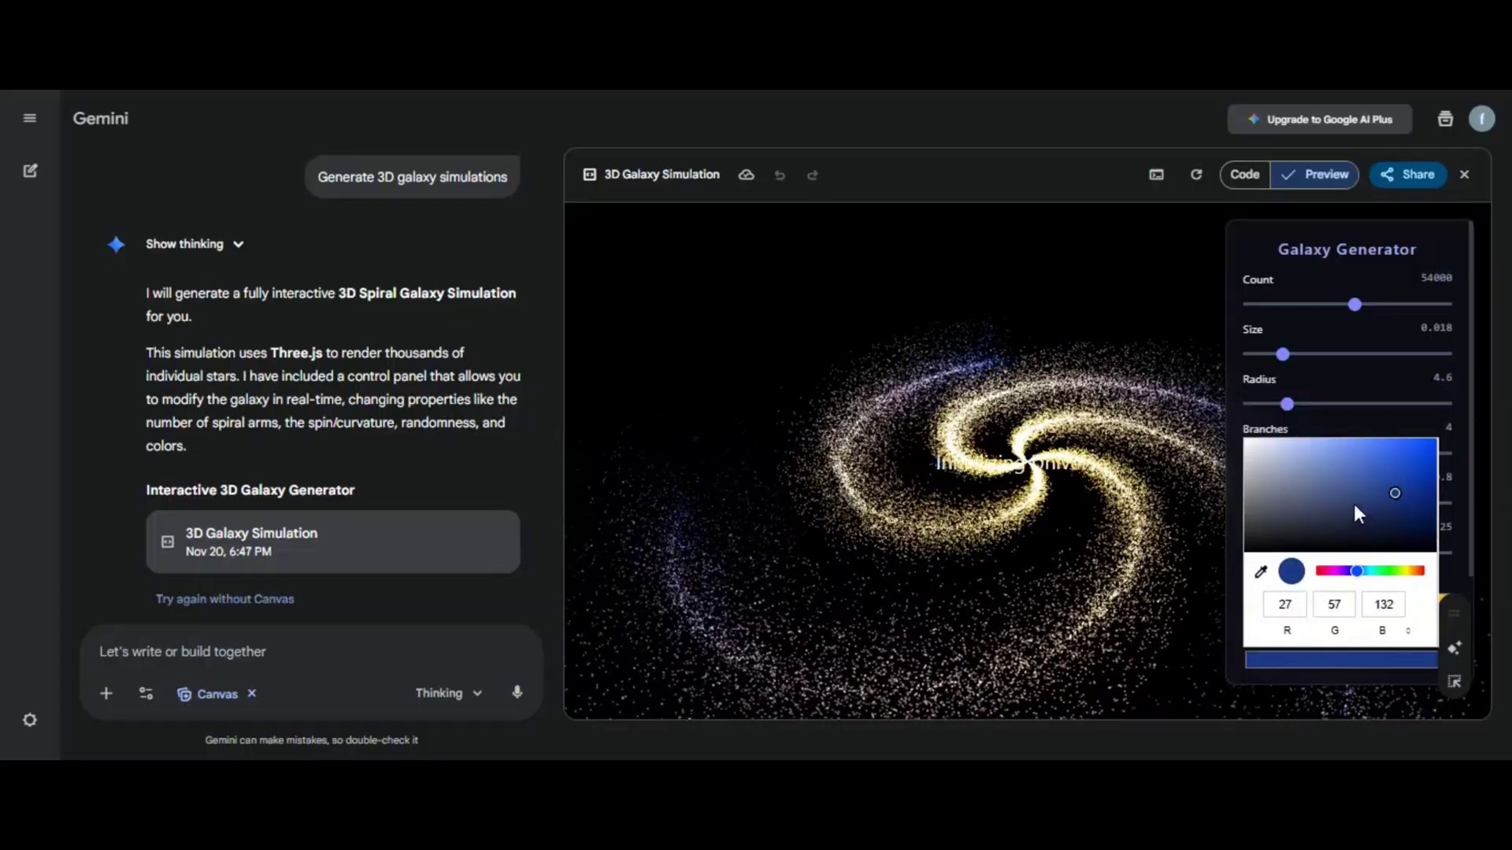
click(1425, 445)
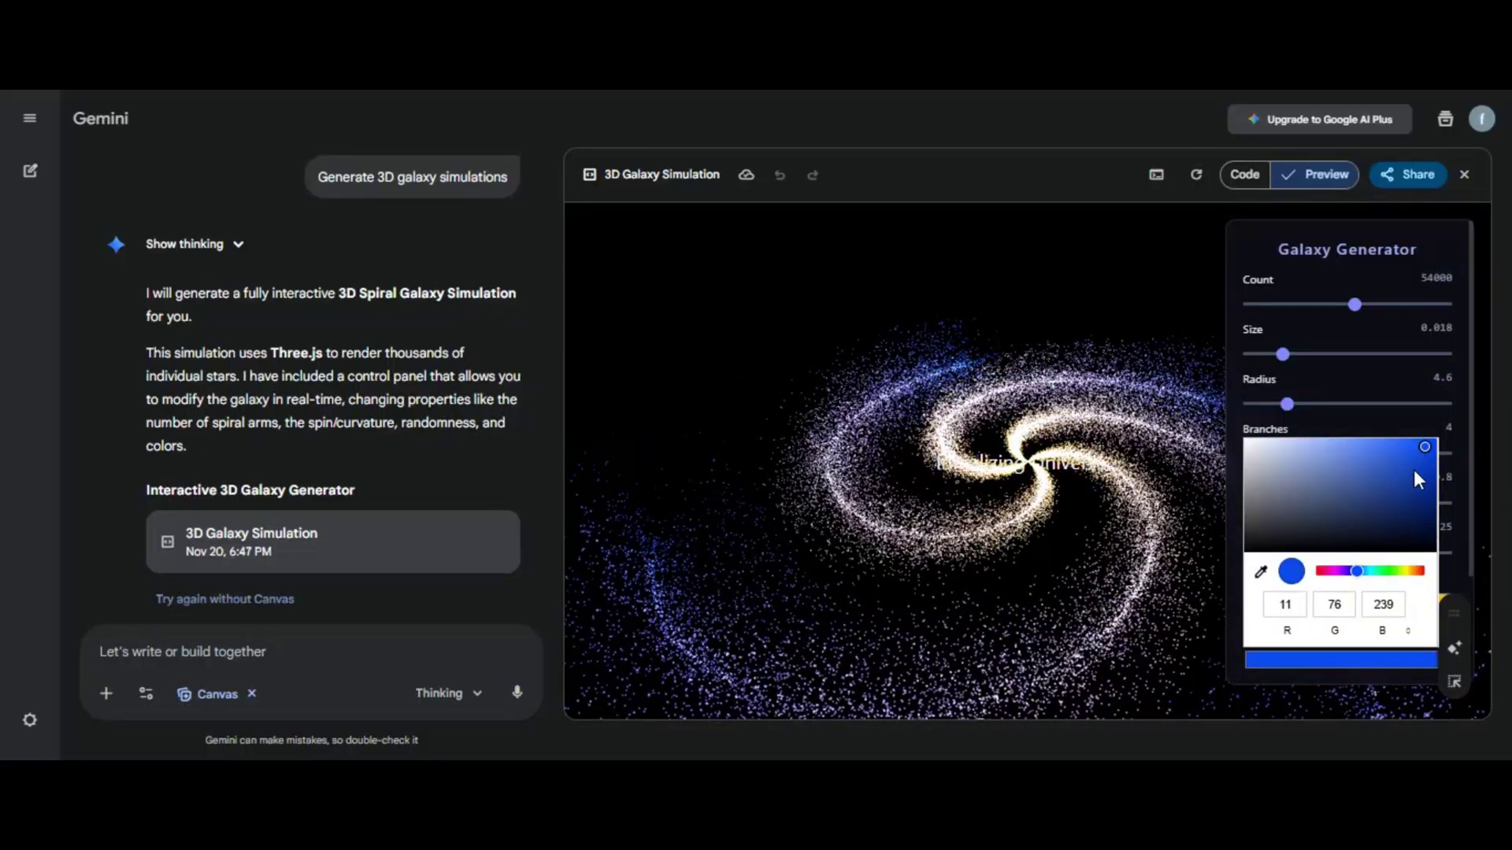
click(1419, 493)
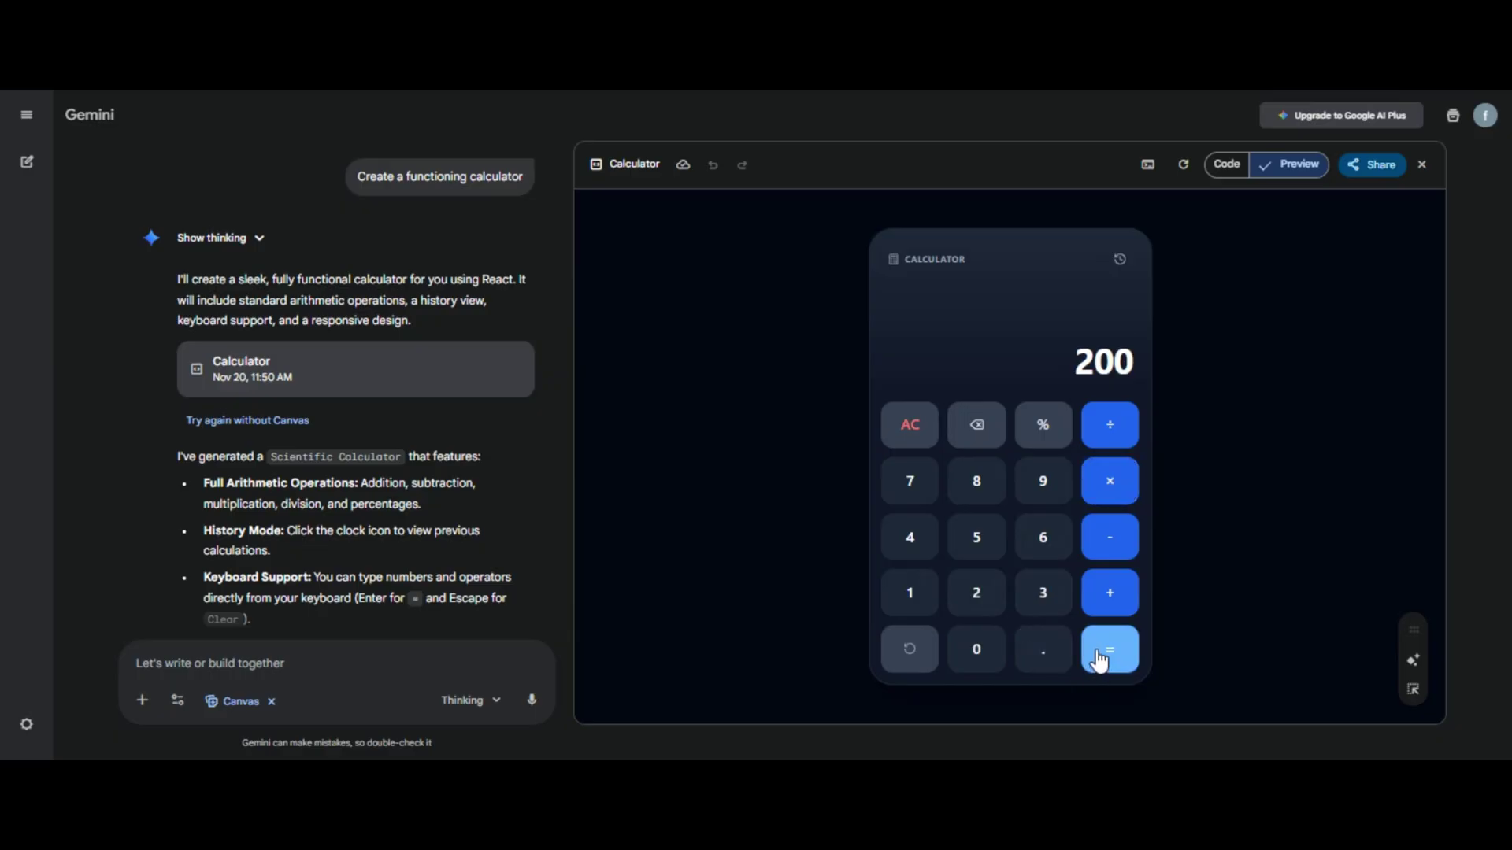
Enter another 0 on the Canvas calculator so its display reads 100
click(977, 650)
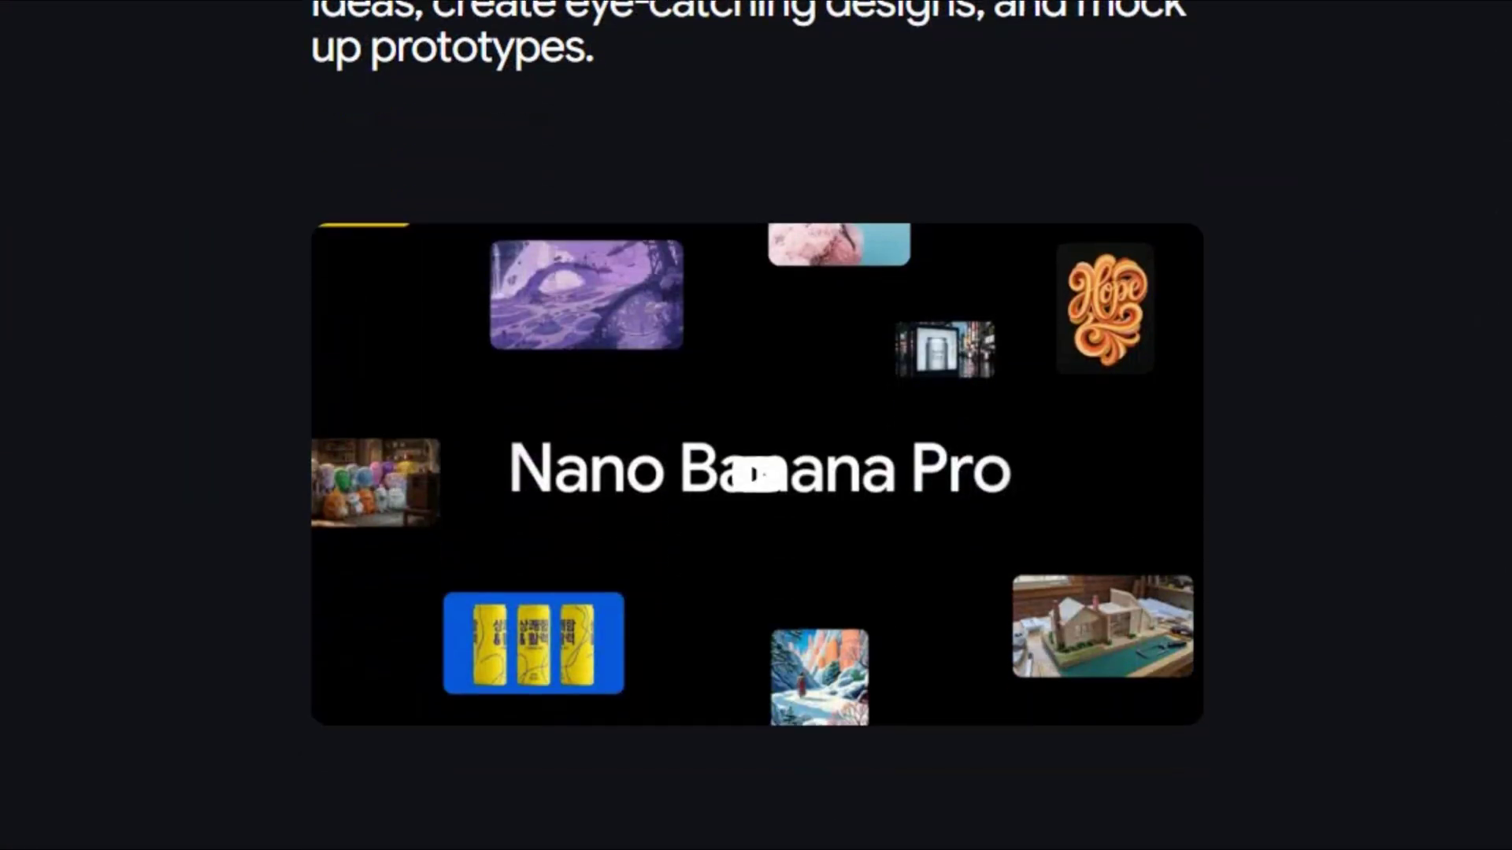
scroll(756, 472, down, 10)
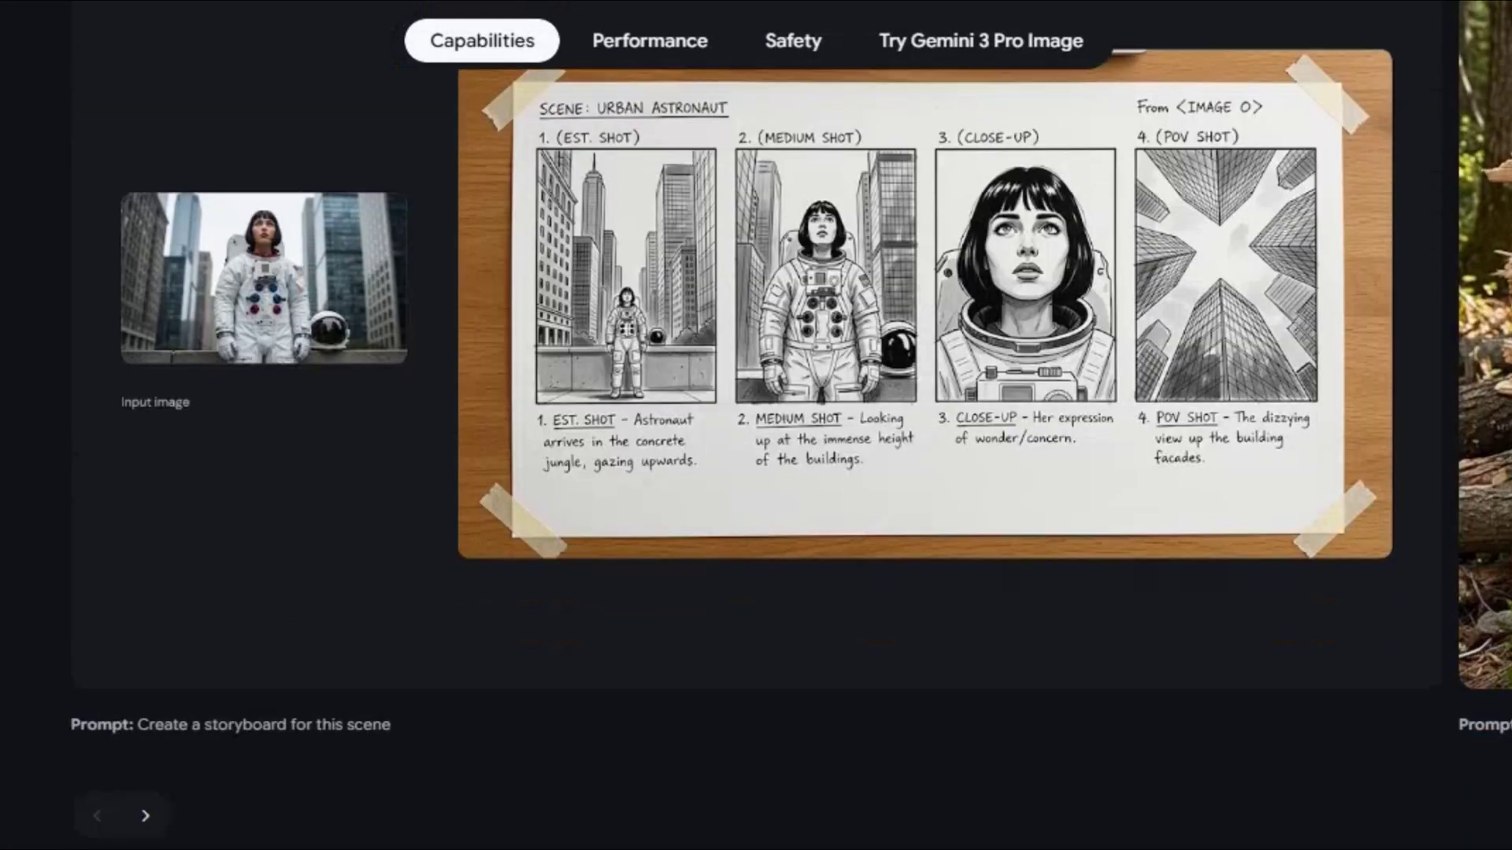
scroll(756, 473, down, 5)
scroll(757, 473, down, 5)
scroll(756, 473, down, 5)
scroll(756, 472, down, 5)
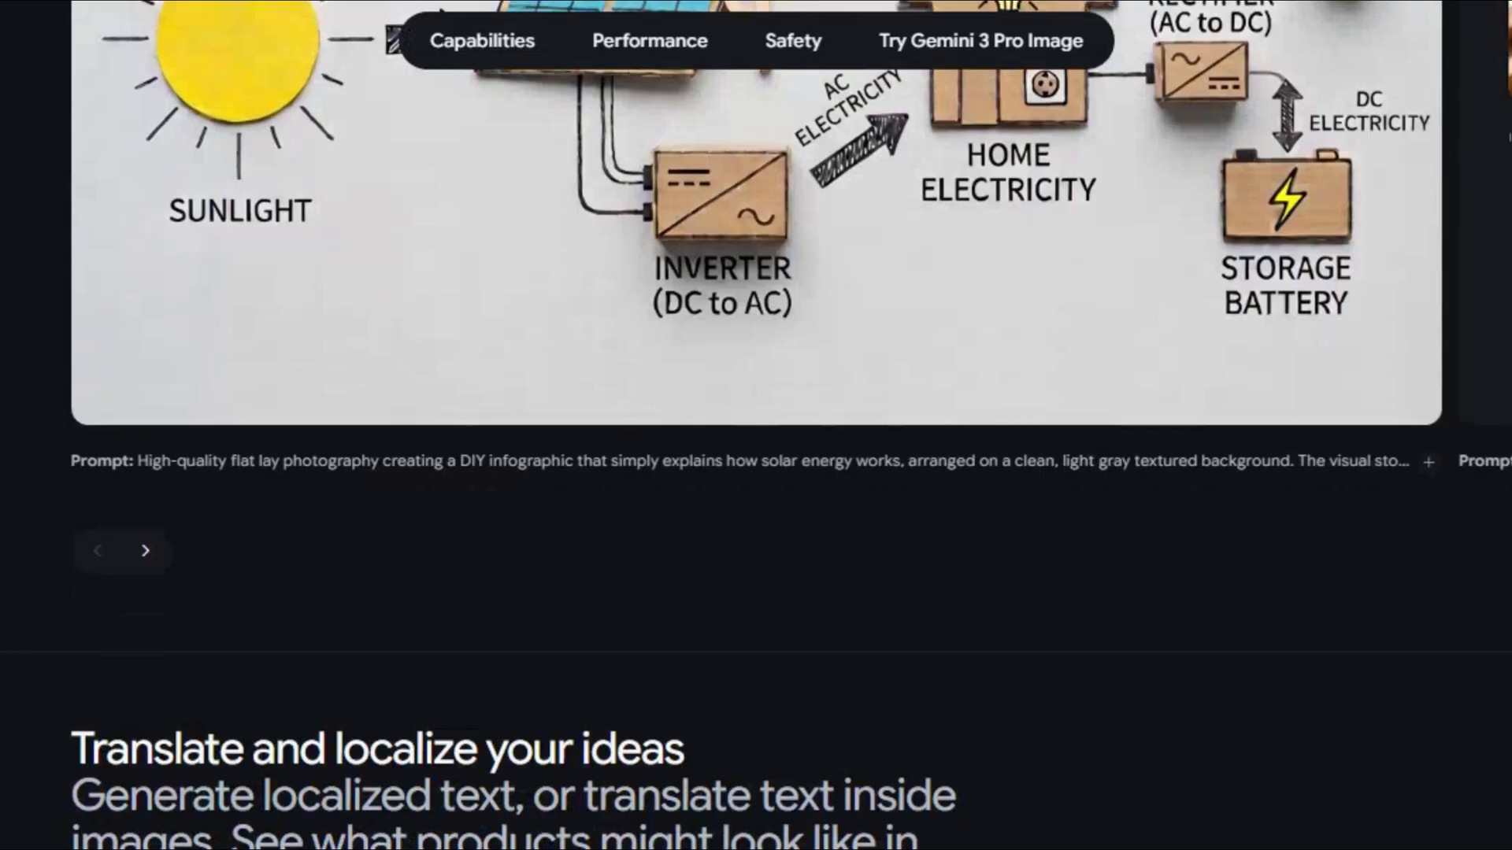
scroll(756, 472, down, 5)
scroll(756, 473, down, 3)
scroll(756, 472, down, 2)
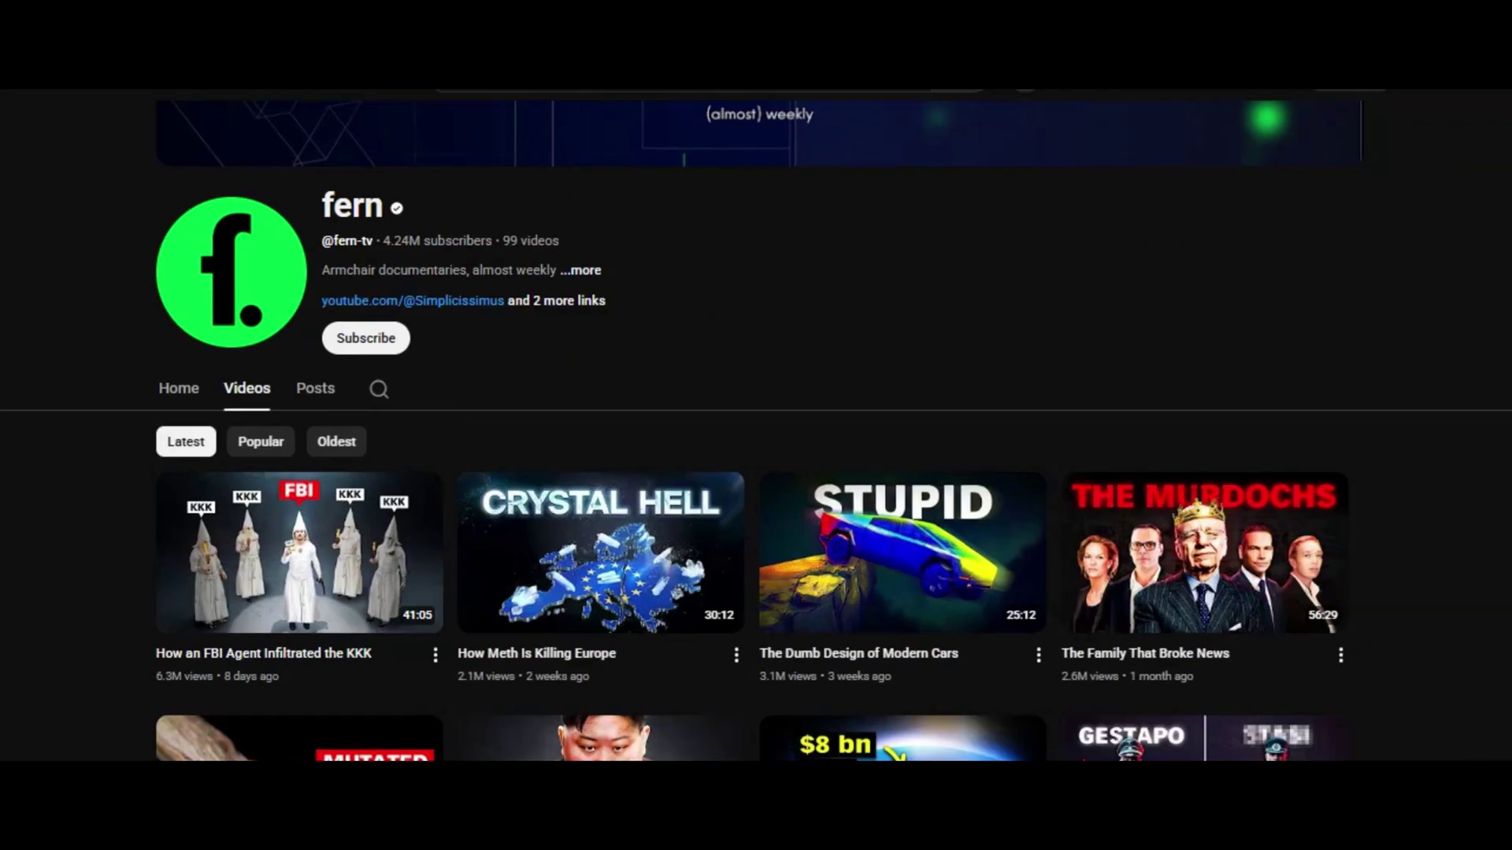
scroll(1010, 750, down, 3)
scroll(1010, 750, down, 3)
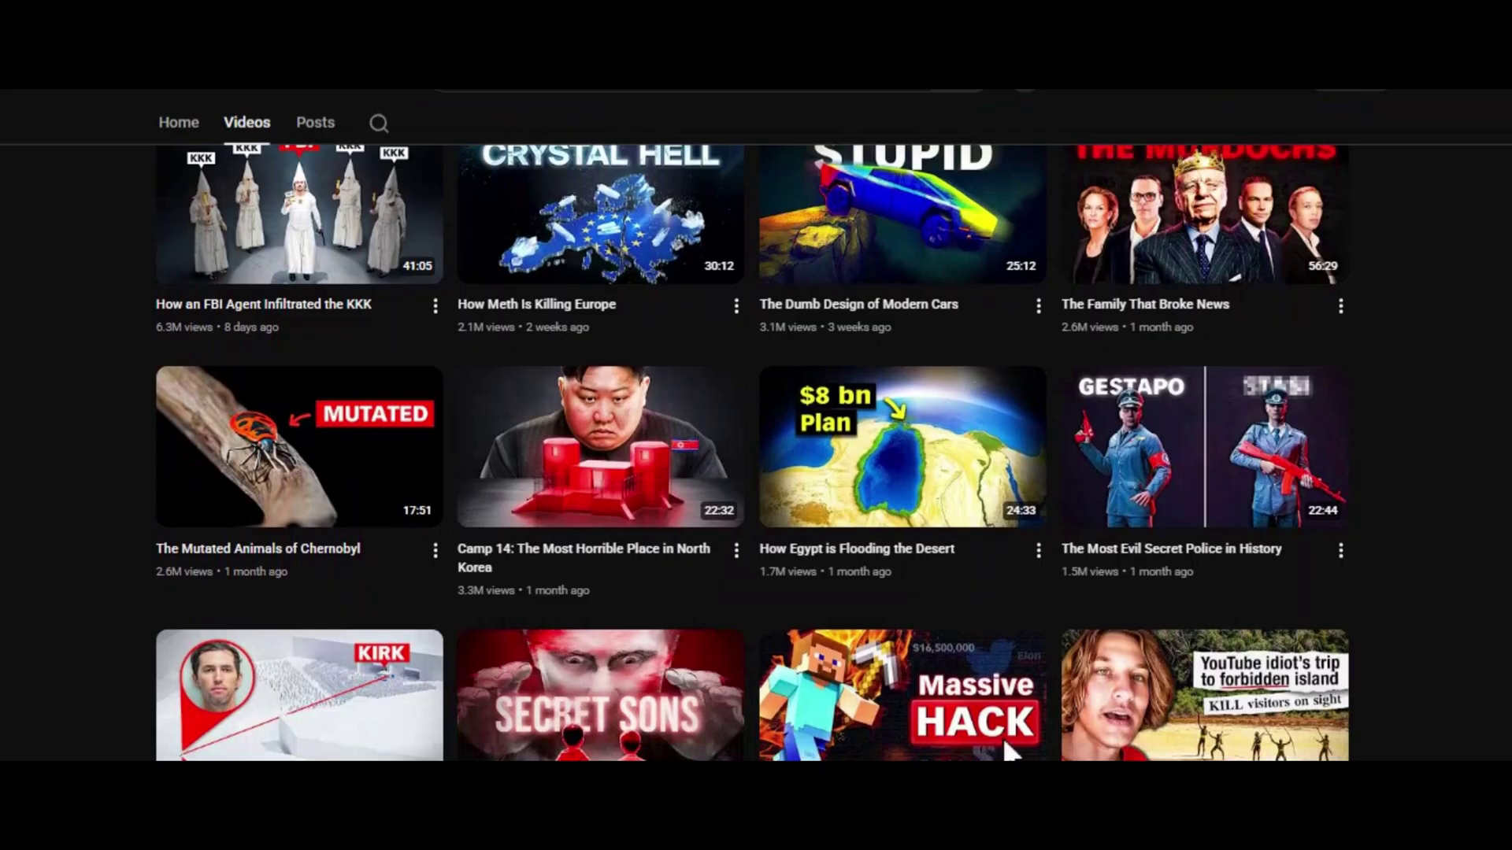
scroll(1011, 750, down, 2)
scroll(1010, 750, down, 2)
scroll(1010, 749, down, 2)
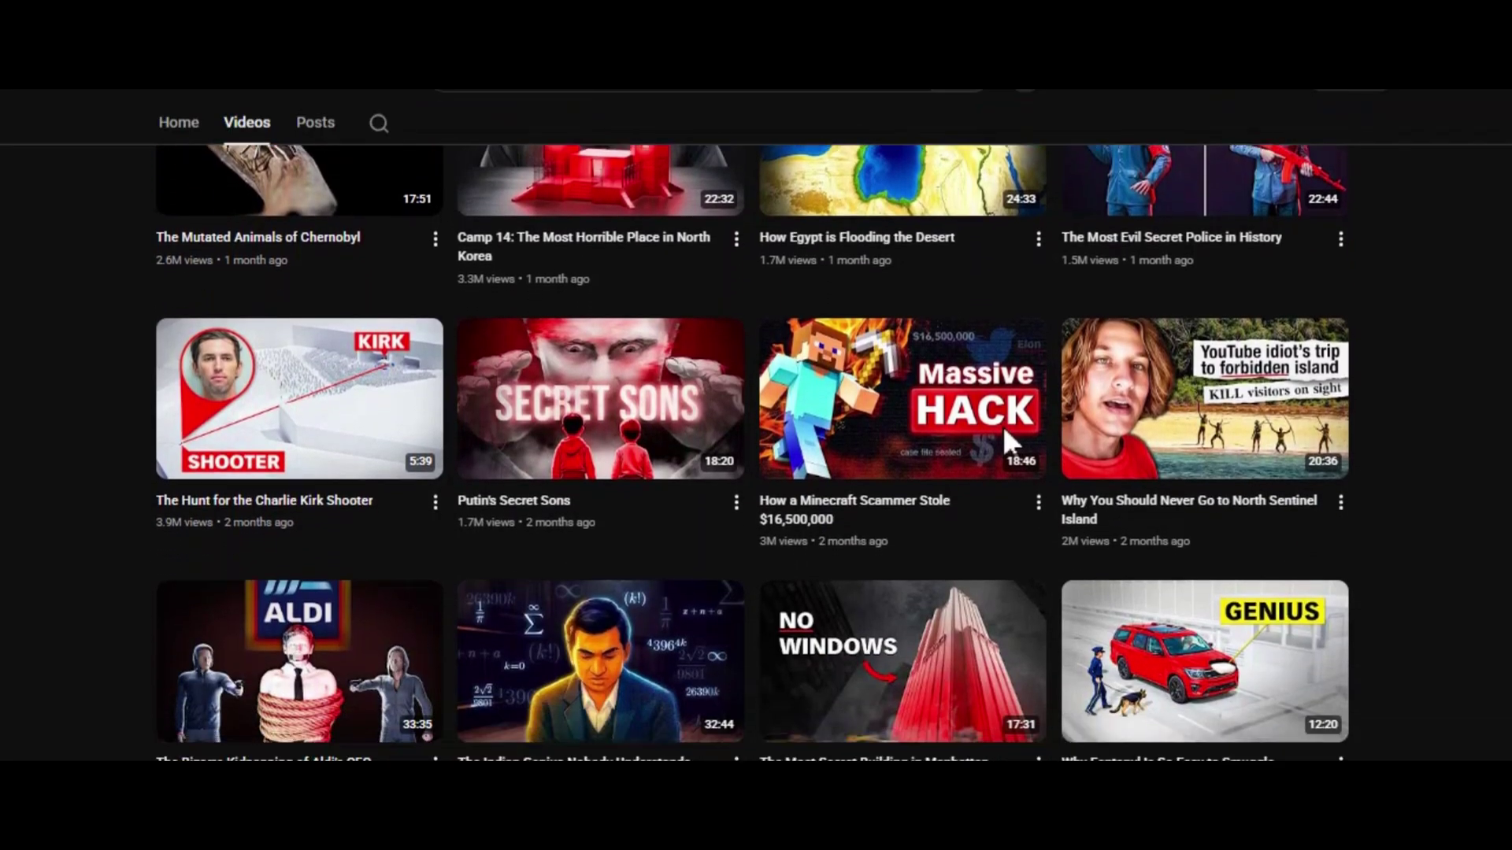
scroll(1009, 439, down, 2)
scroll(1010, 441, down, 2)
scroll(1010, 439, down, 2)
scroll(1011, 441, down, 2)
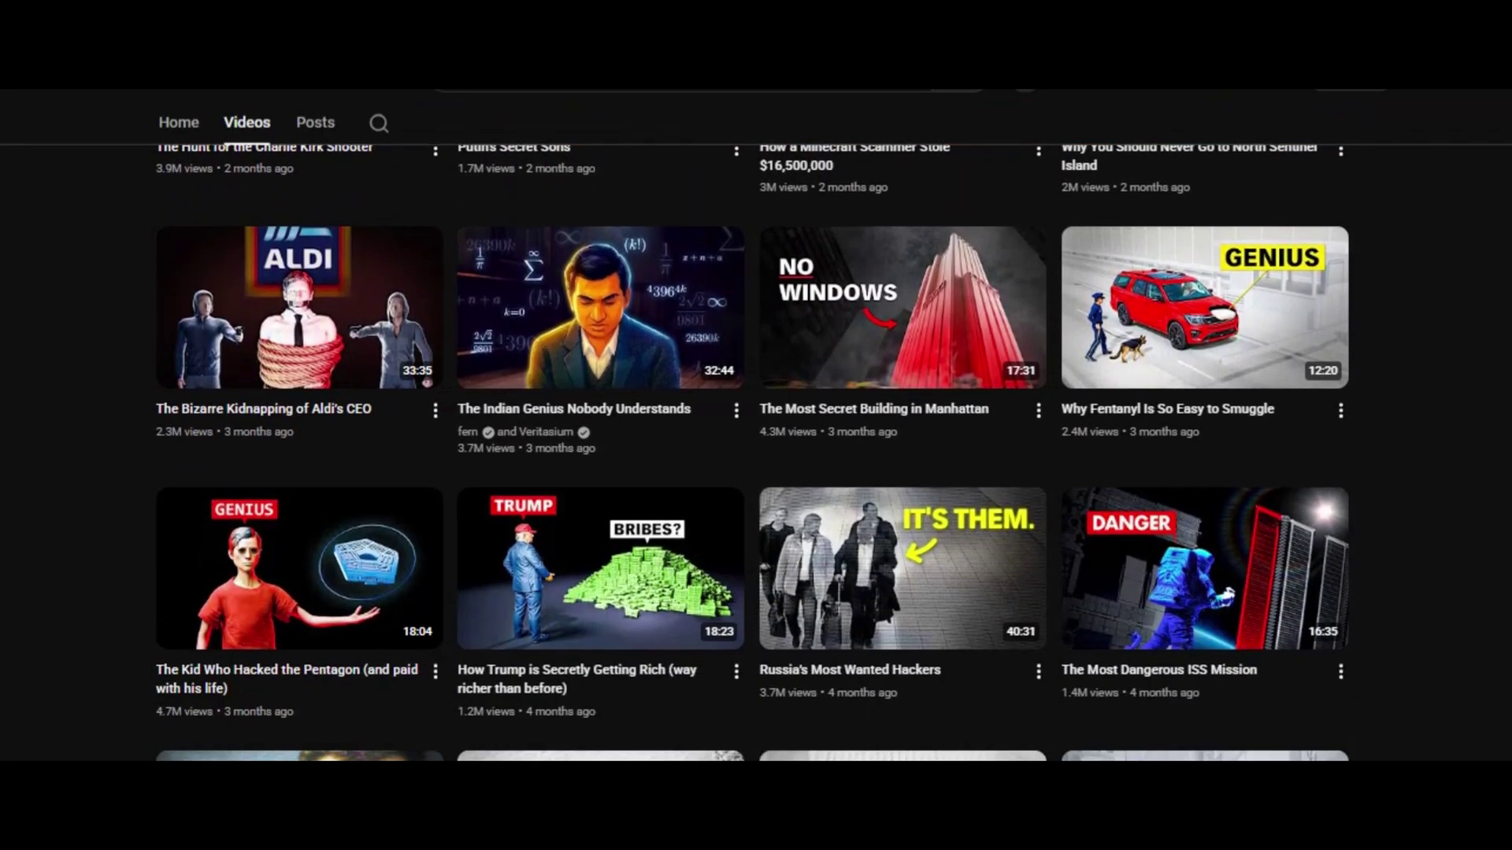
scroll(756, 473, down, 2)
scroll(757, 473, down, 2)
scroll(755, 474, down, 2)
scroll(756, 472, down, 2)
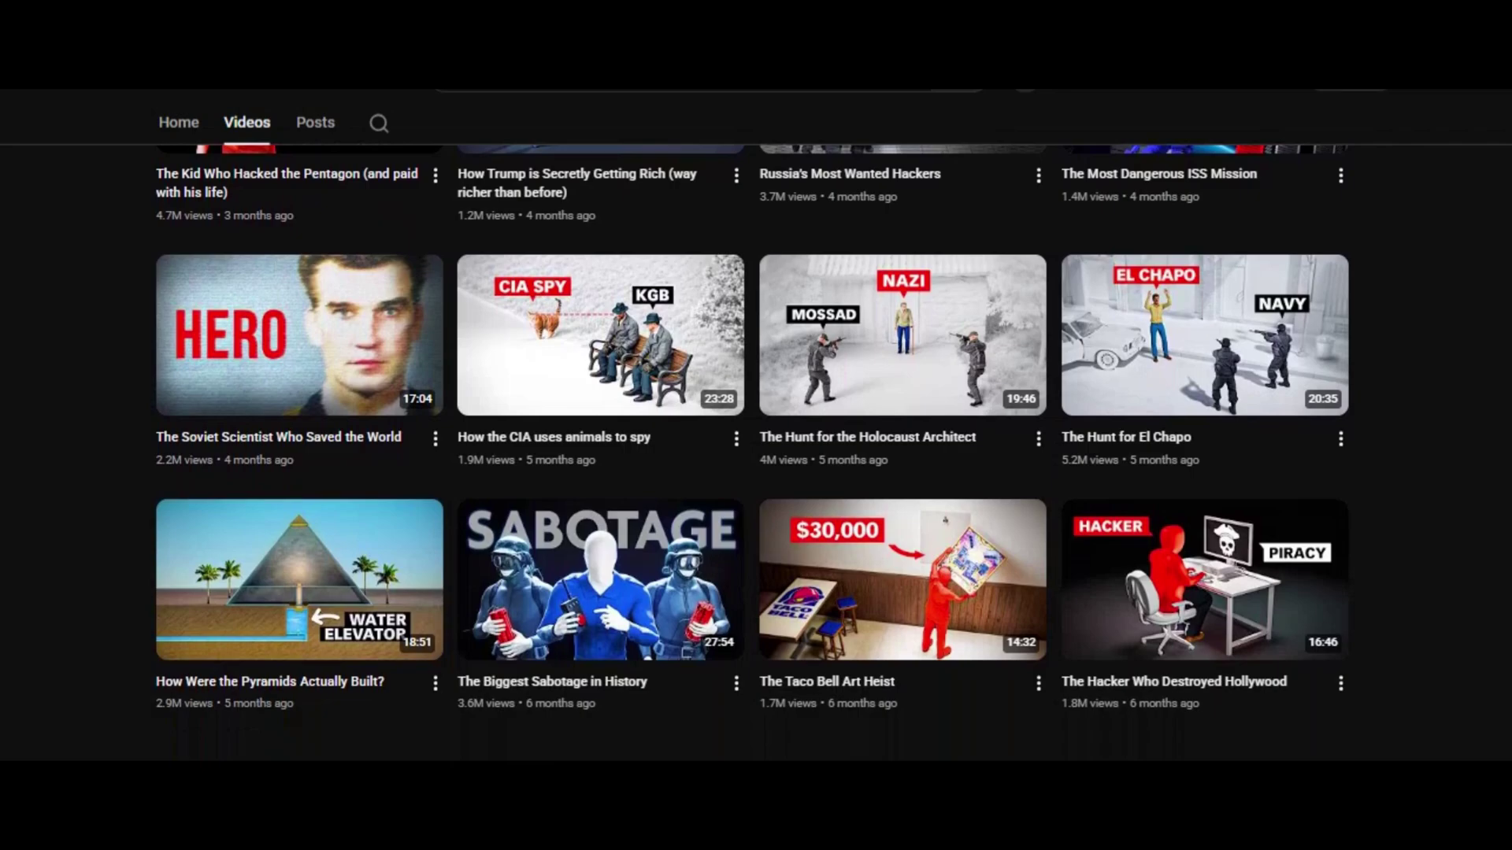
scroll(756, 473, down, 1)
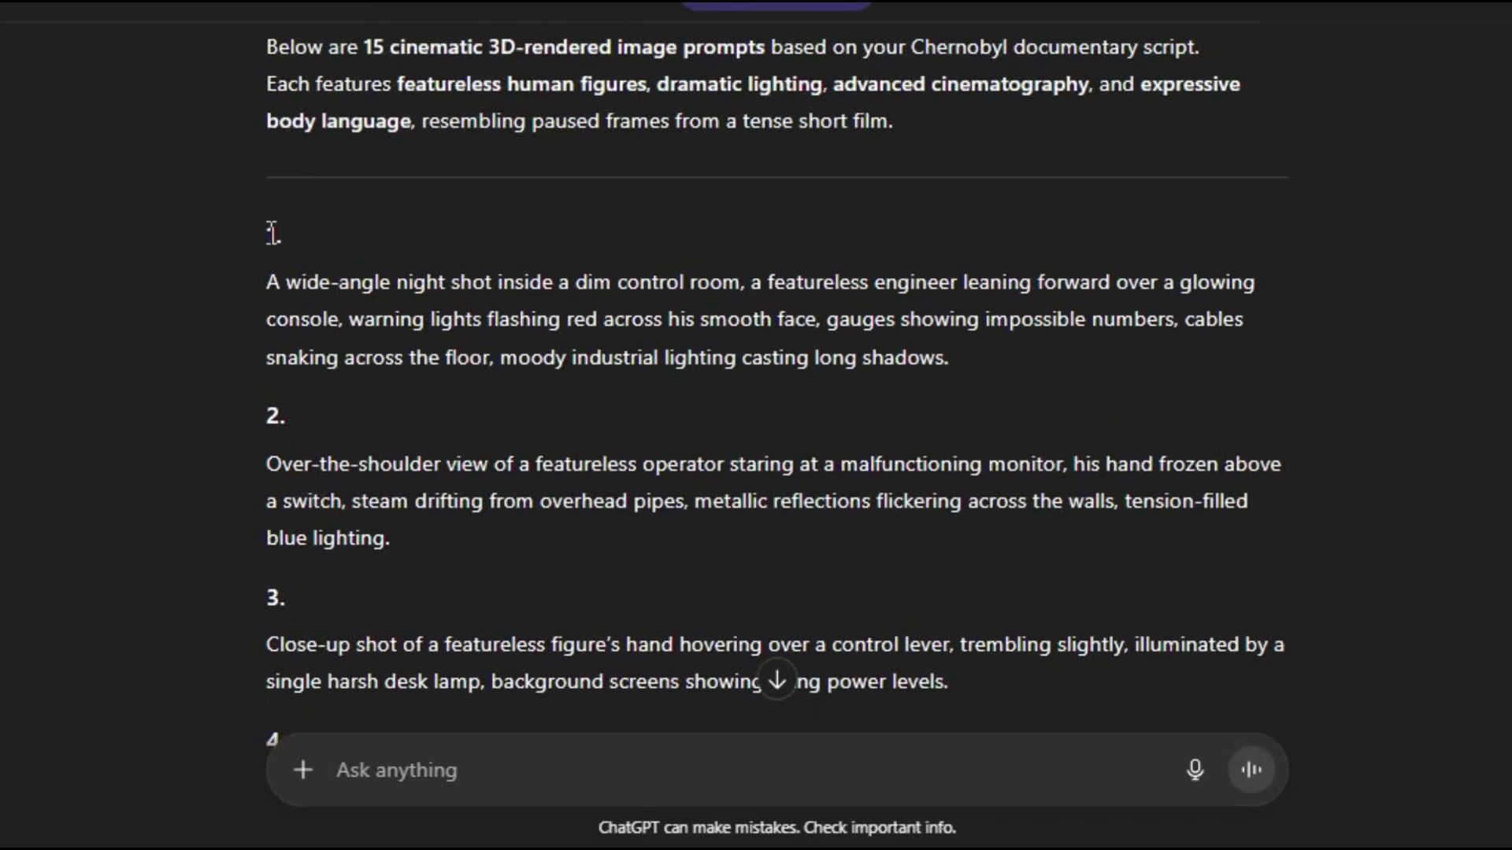
Select Chernobyl prompts 1 through 15 in the ChatGPT response and copy them
mouse_move(286, 282)
mouse_down()
mouse_move(389, 435)
mouse_move(415, 401)
mouse_up()
scroll(388, 436, down, 5)
scroll(389, 435, down, 5)
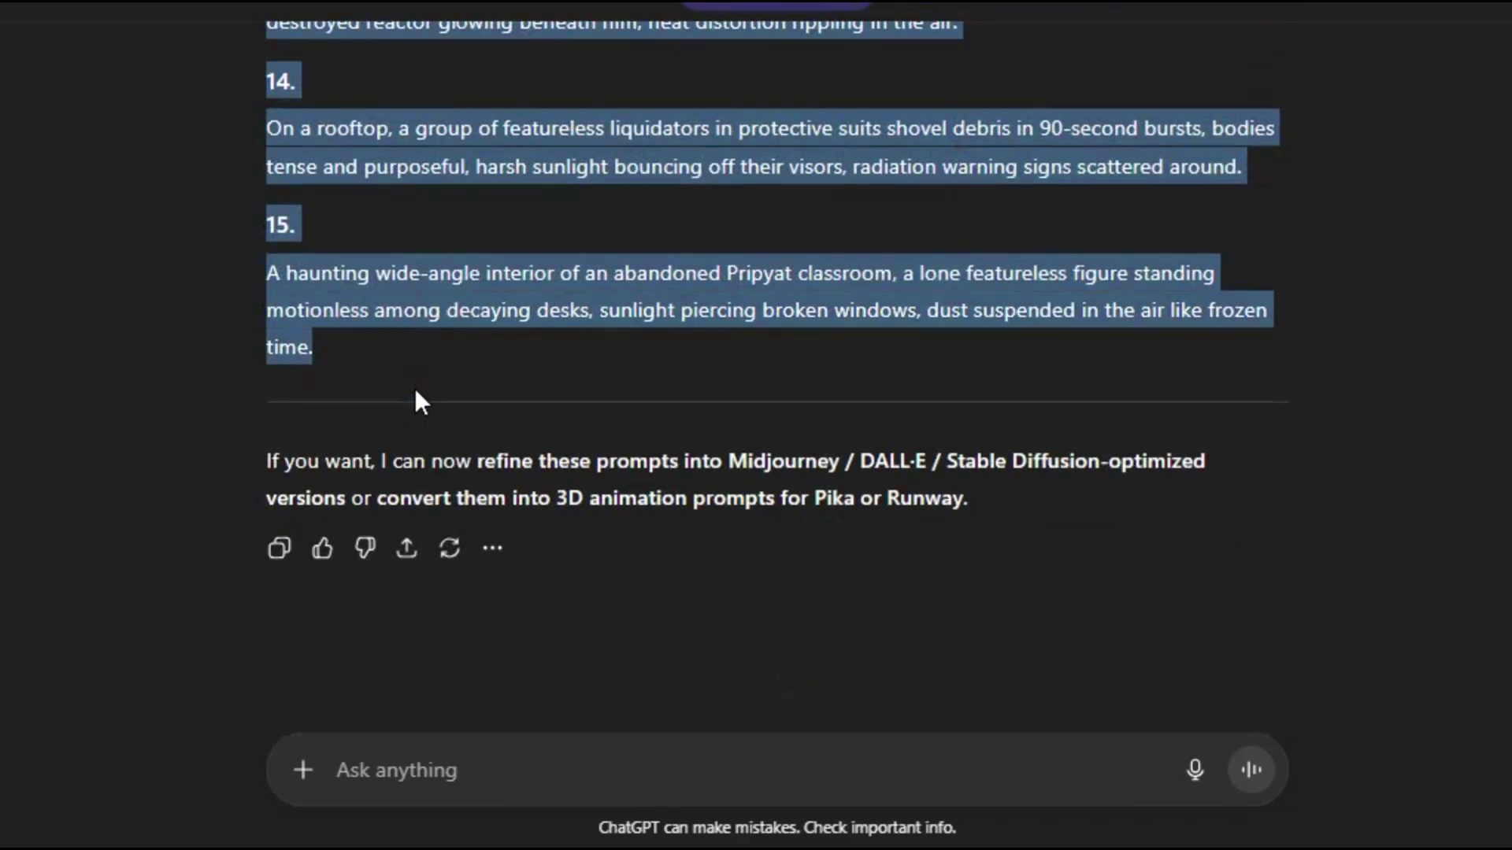
right_click(314, 349)
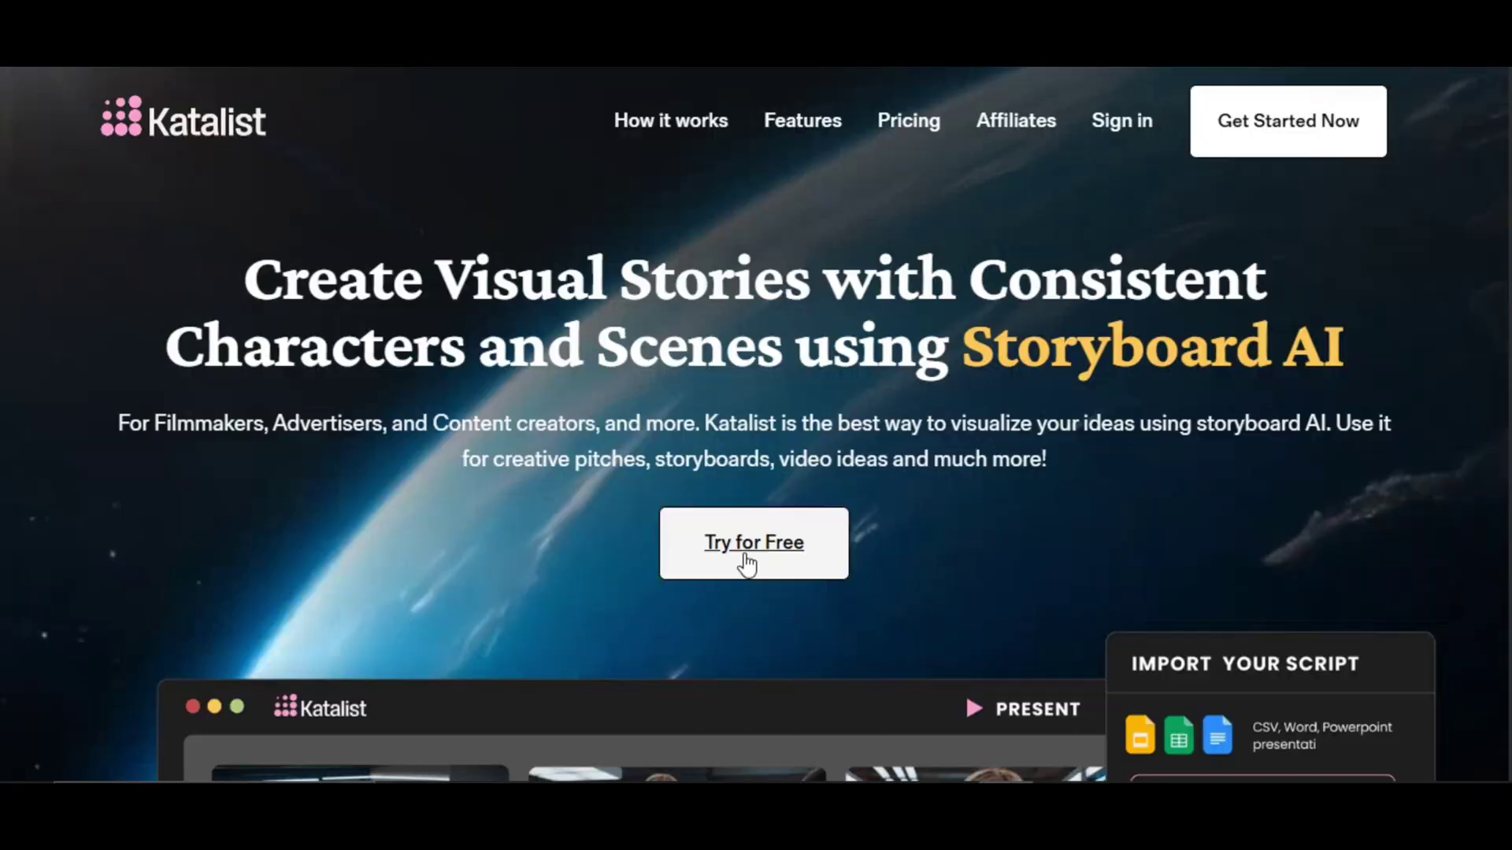
Start a Katalist project from a script, paste the Chernobyl prompts and submit them for scene breakdown
click(754, 542)
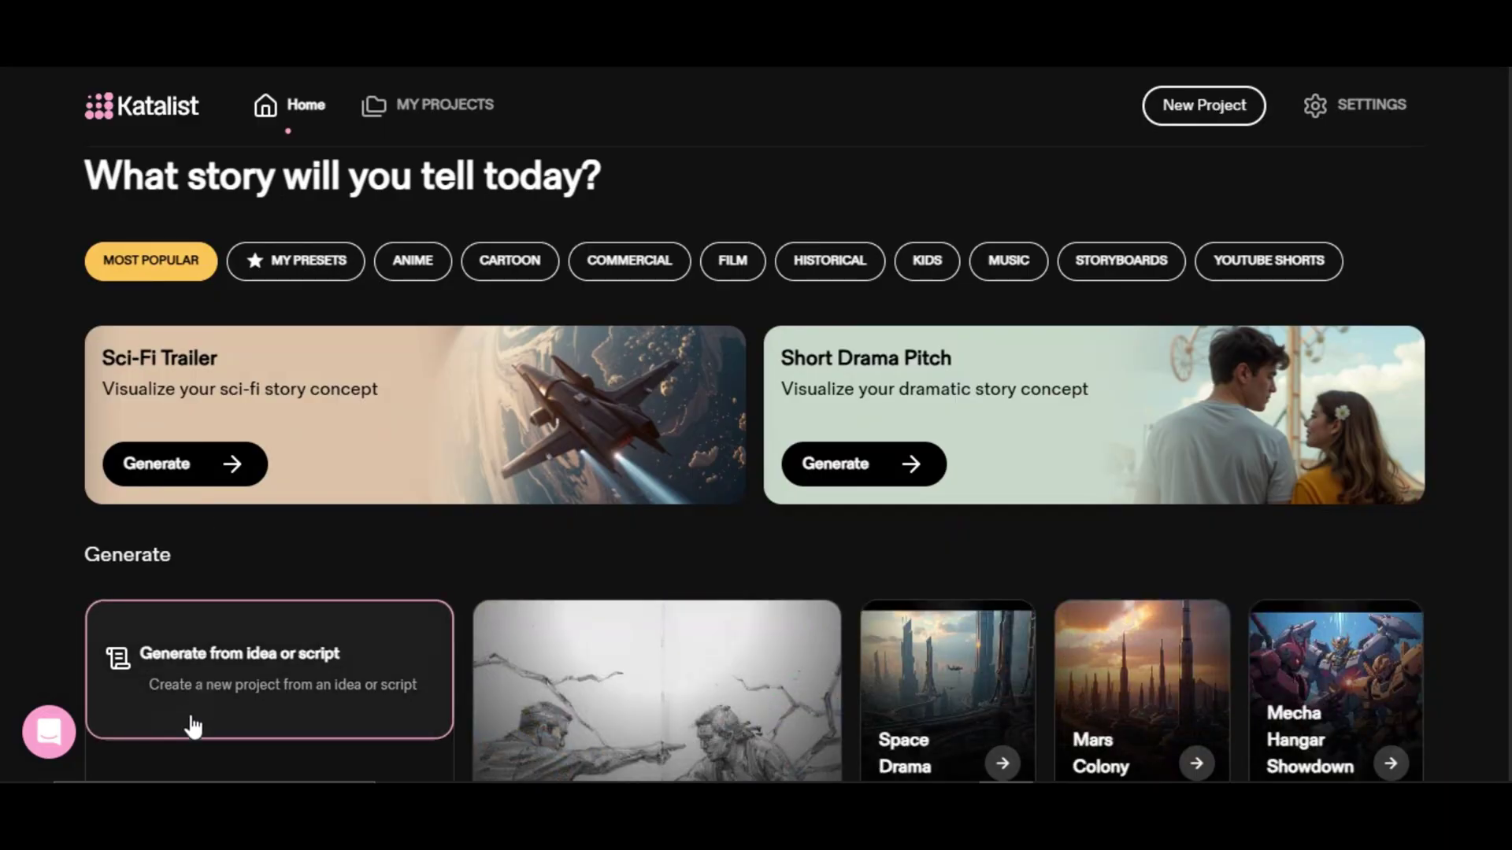
click(245, 687)
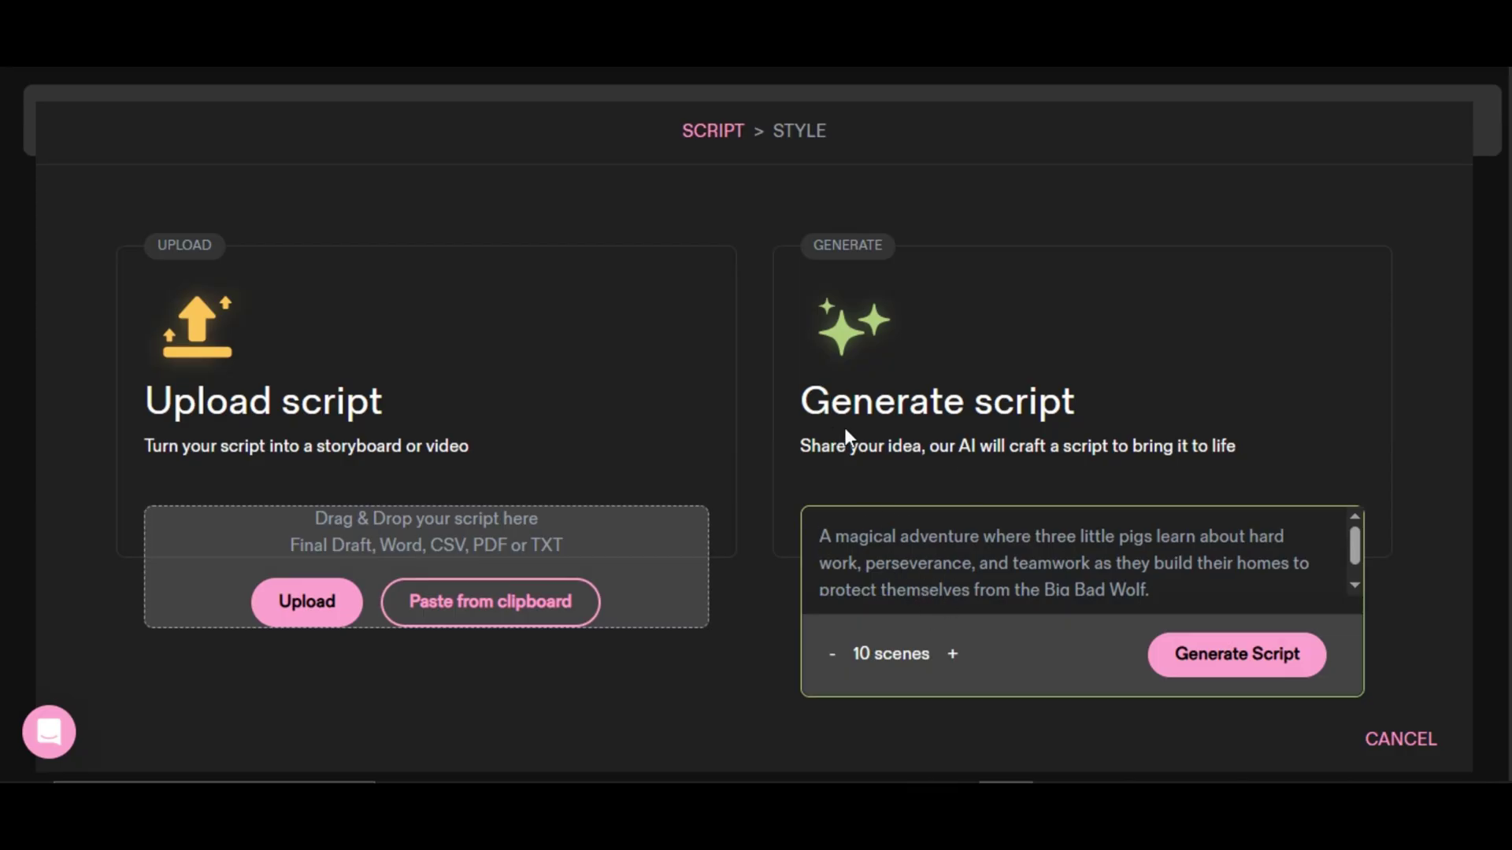
click(489, 601)
right_click(186, 549)
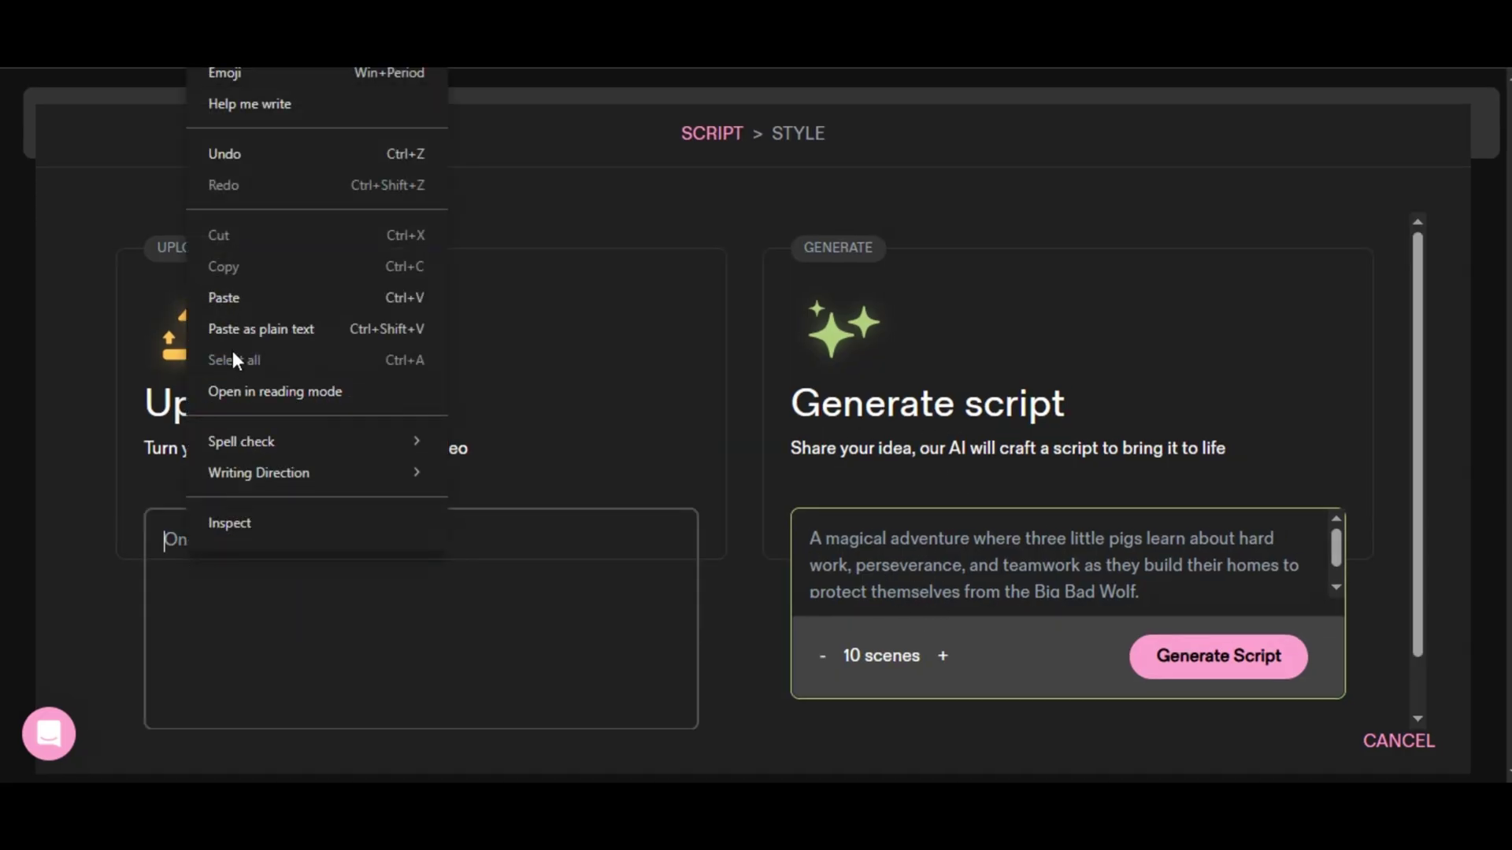
click(246, 300)
click(634, 705)
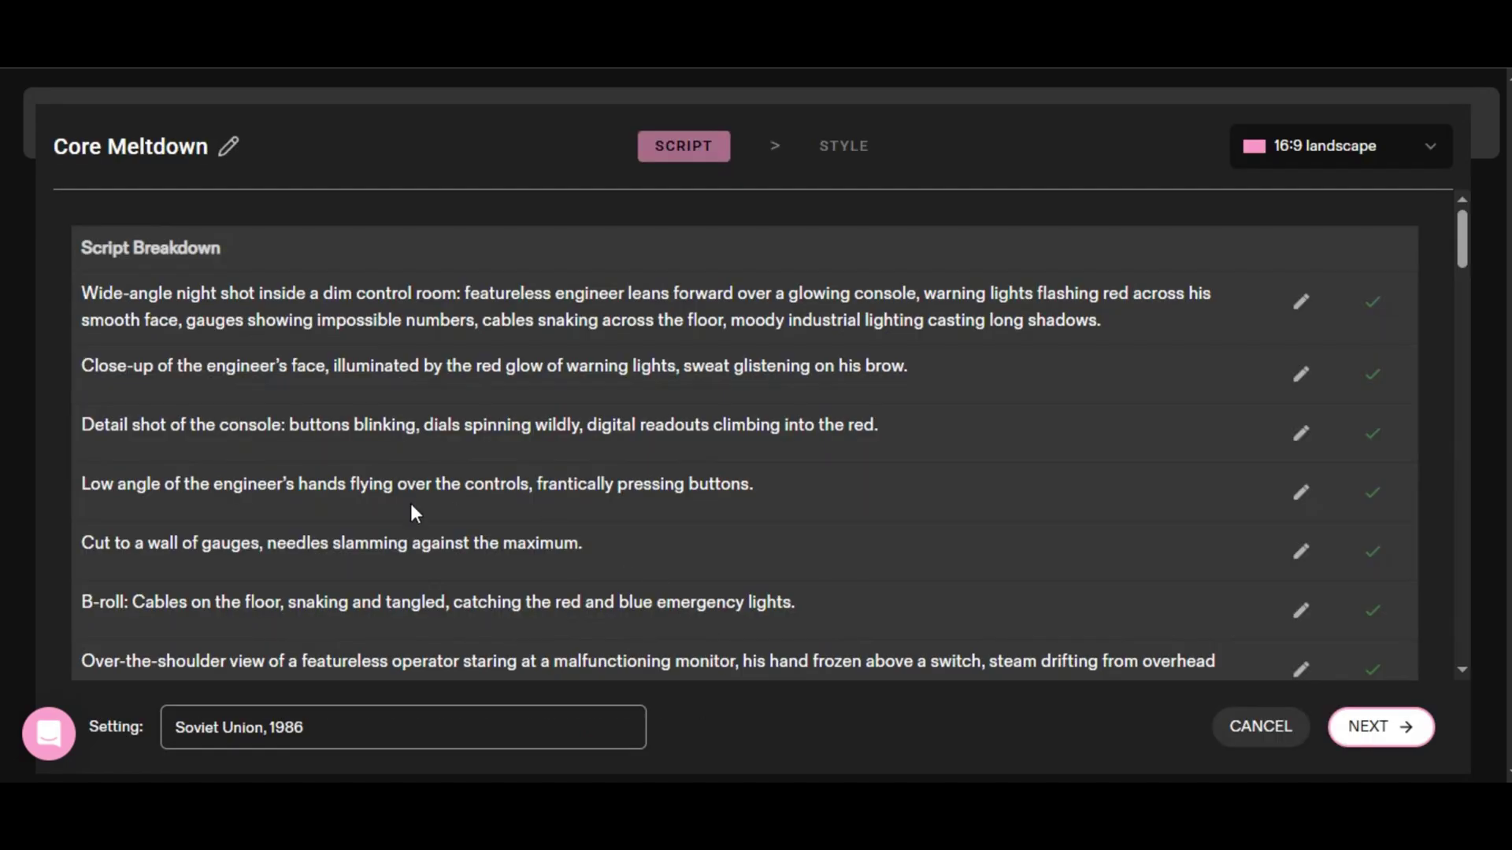
scroll(640, 584, down, 5)
scroll(638, 584, down, 3)
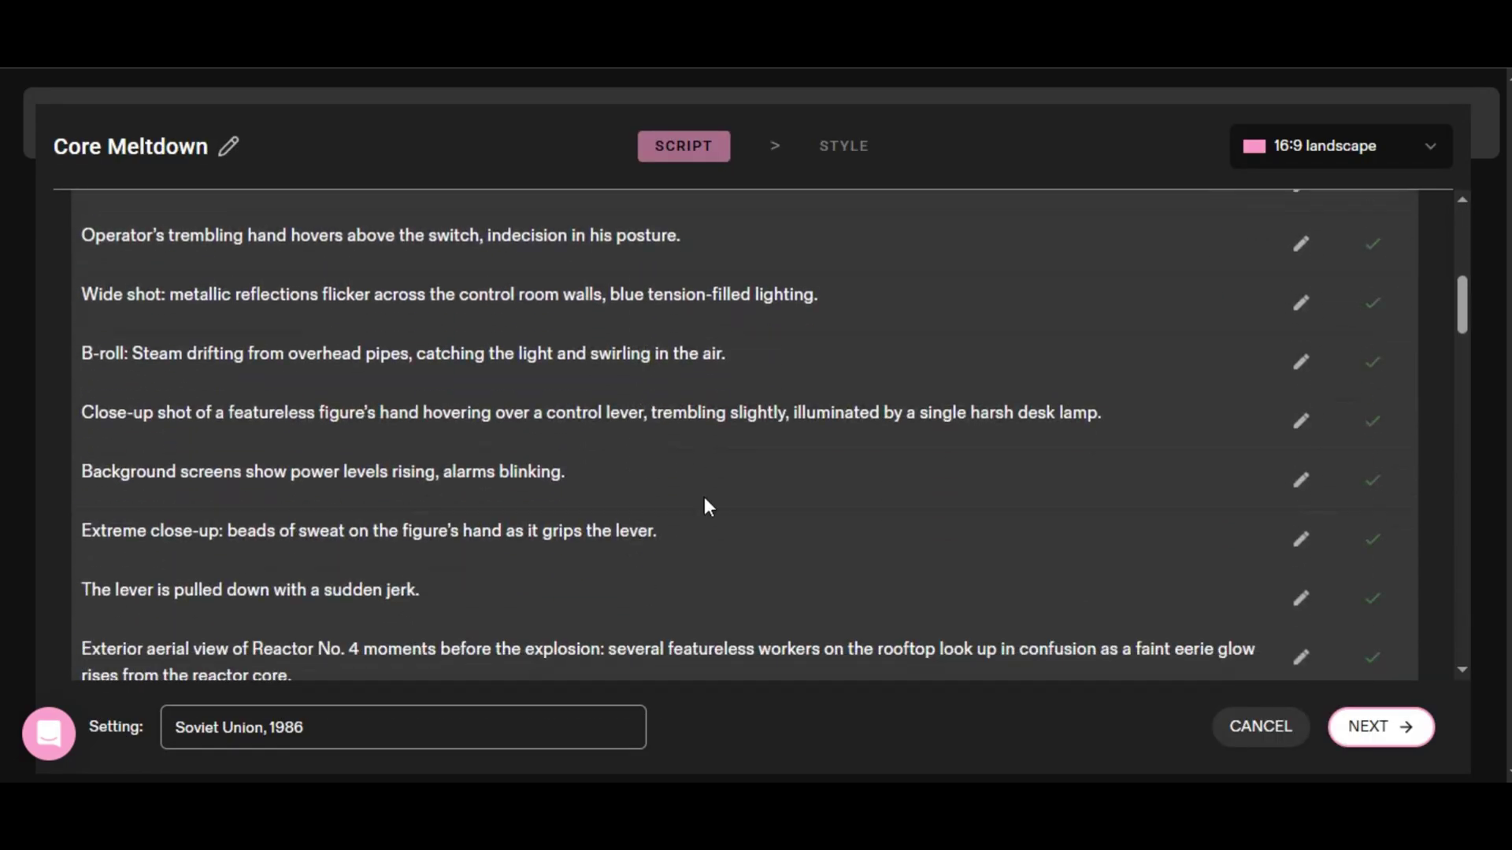
scroll(635, 553, down, 4)
scroll(635, 552, down, 4)
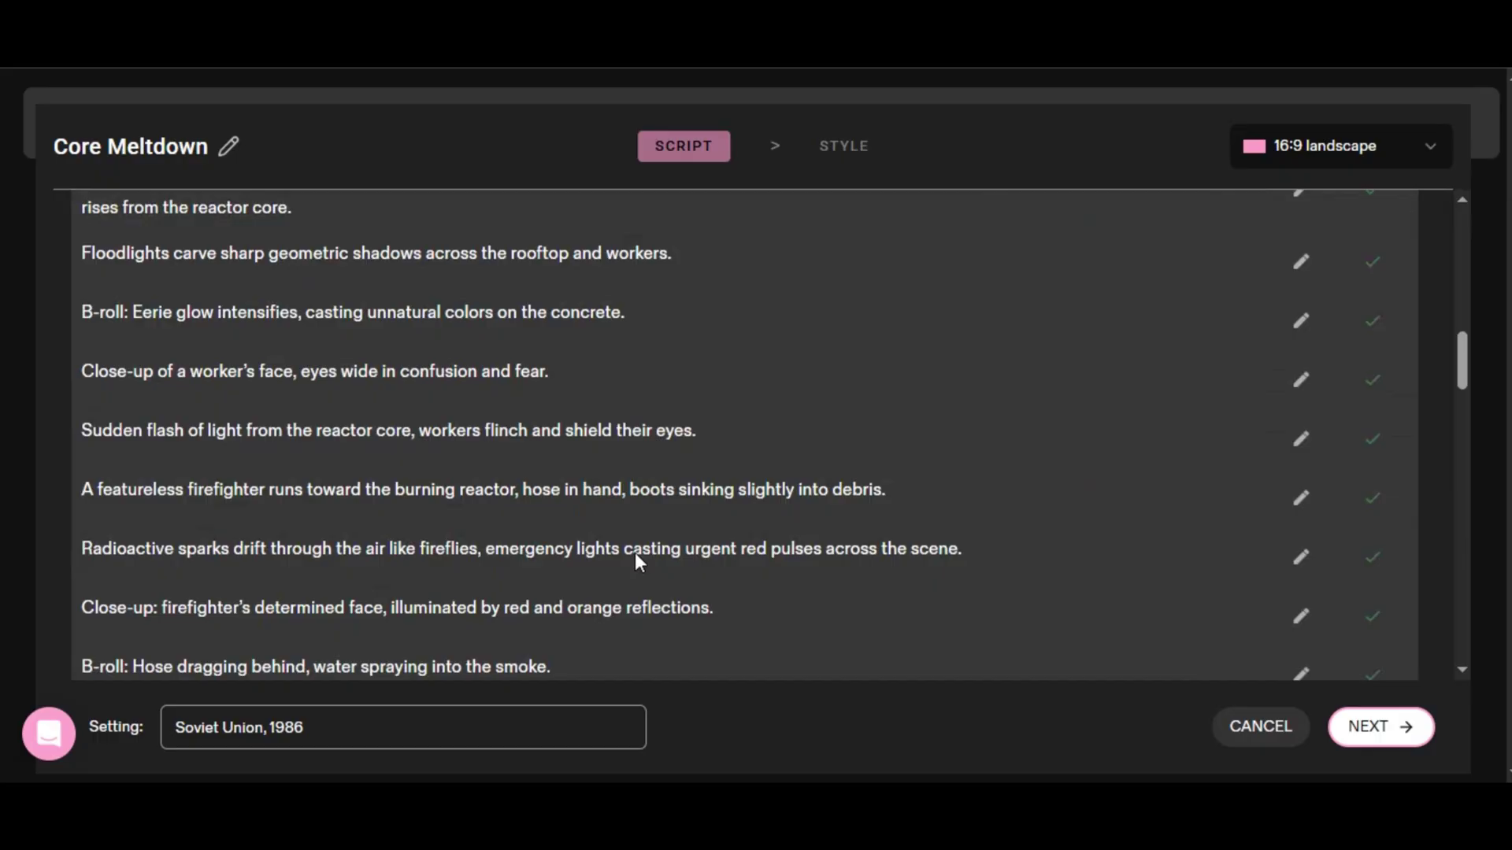
scroll(617, 437, down, 4)
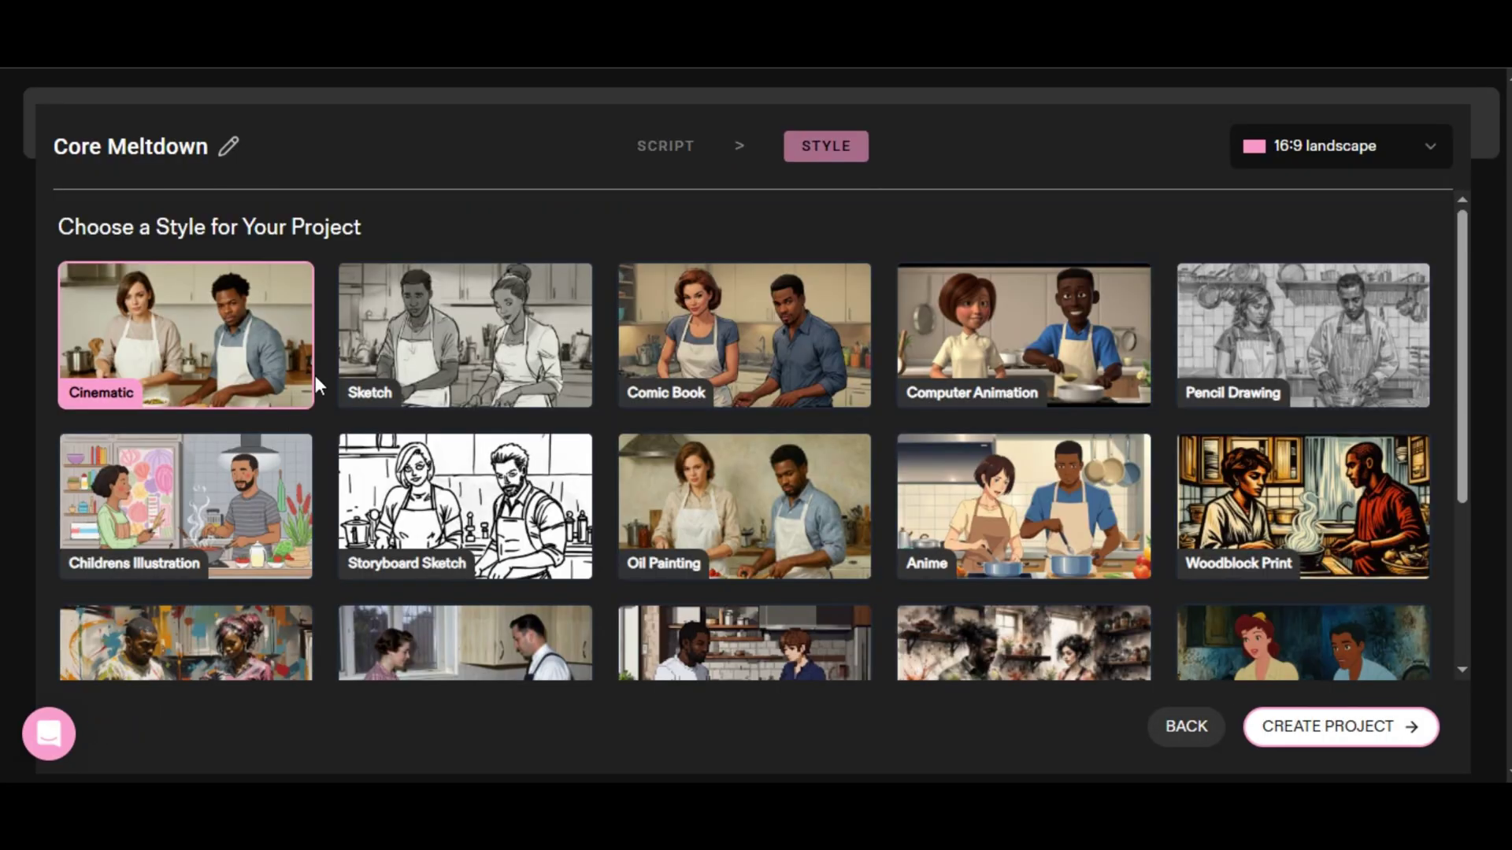
scroll(472, 478, down, 3)
scroll(471, 479, down, 3)
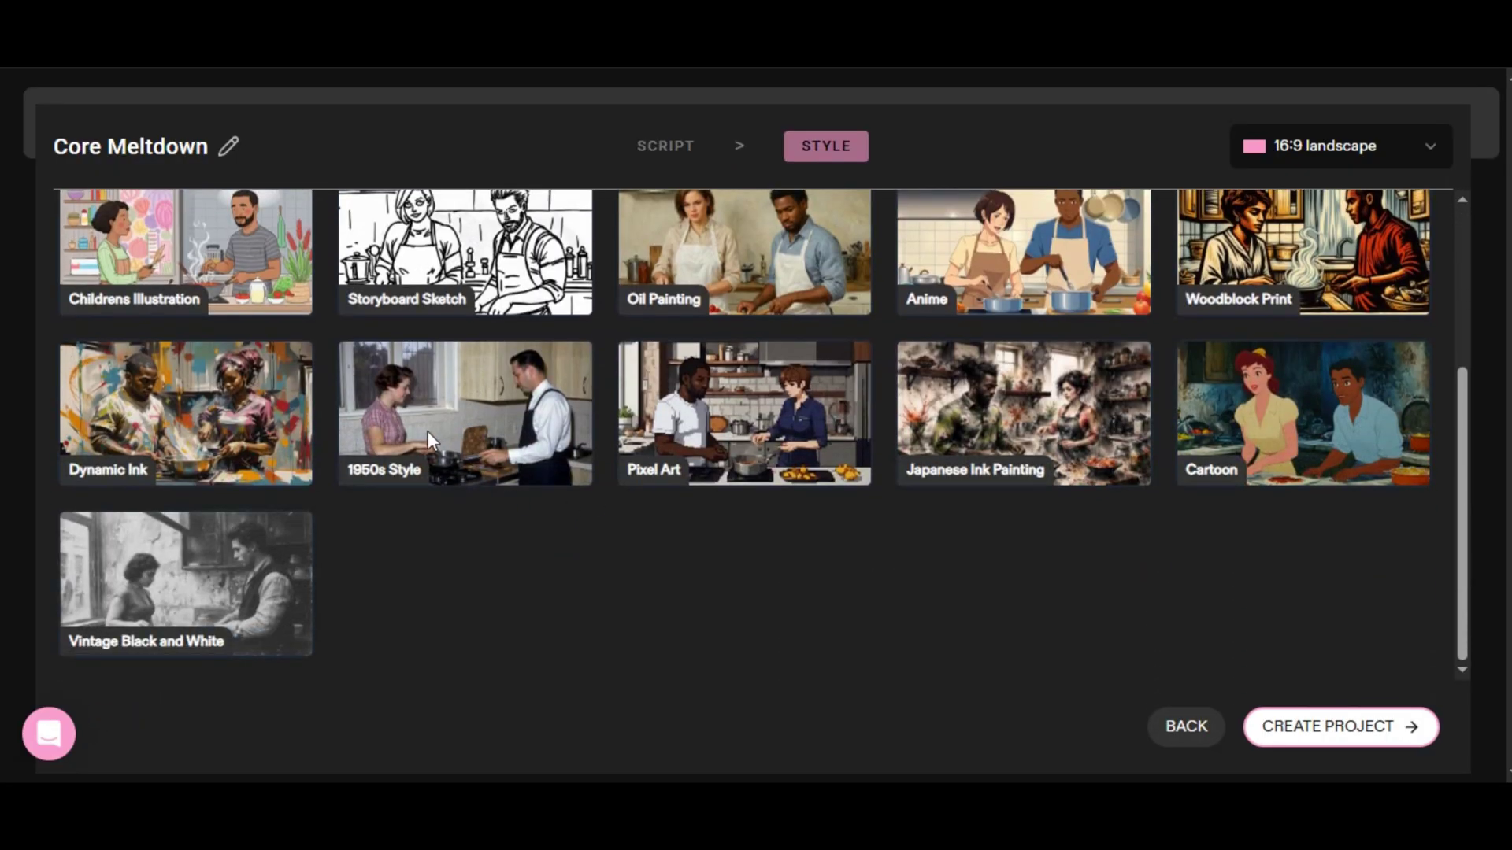
scroll(429, 452, up, 2)
scroll(428, 451, up, 4)
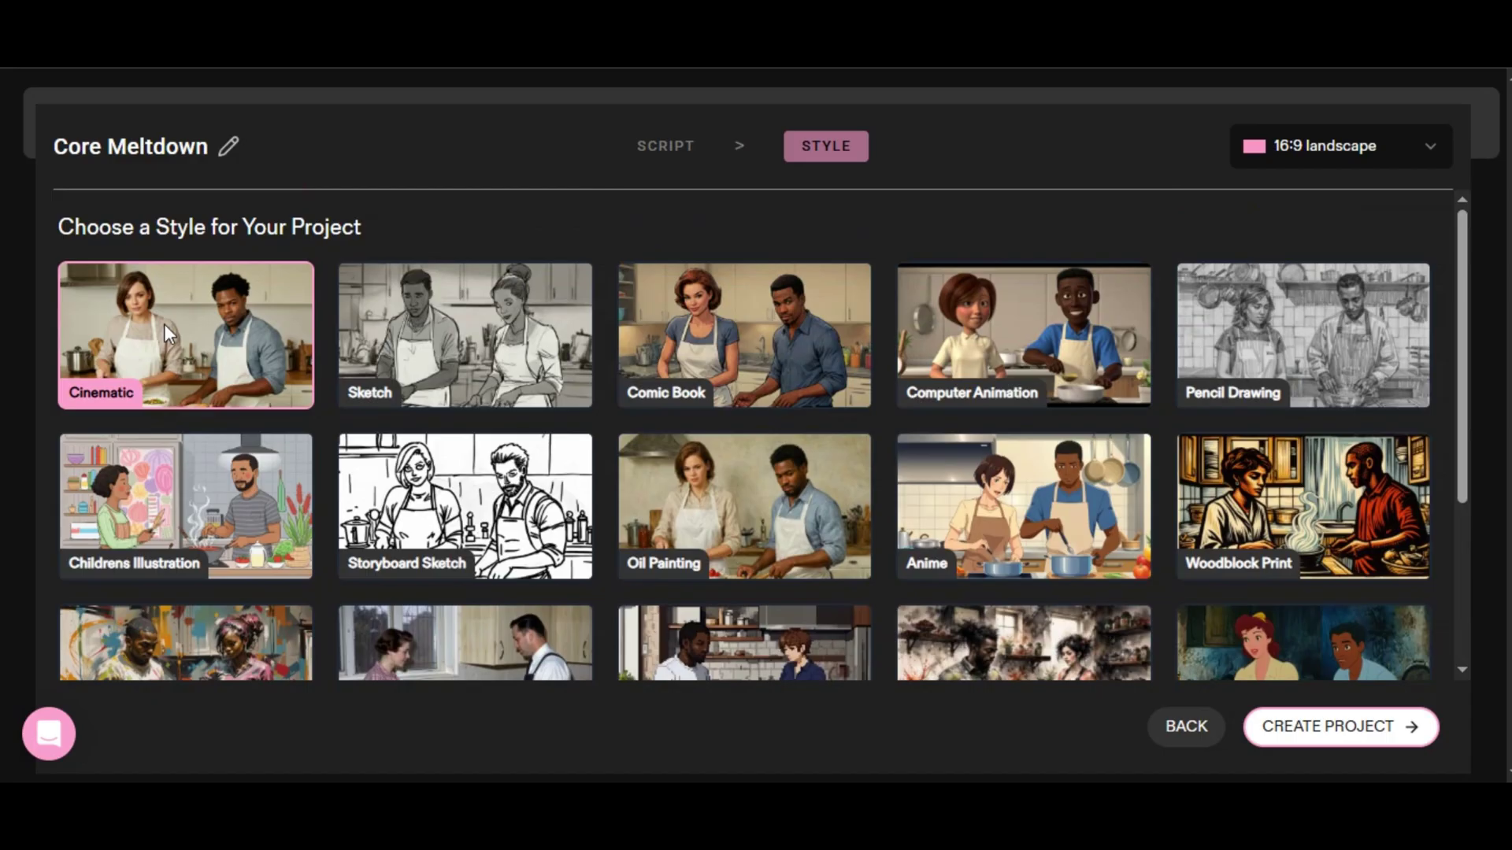
Confirm the Cinematic style to generate the Core Meltdown cast, then create the project storyboard
click(1313, 729)
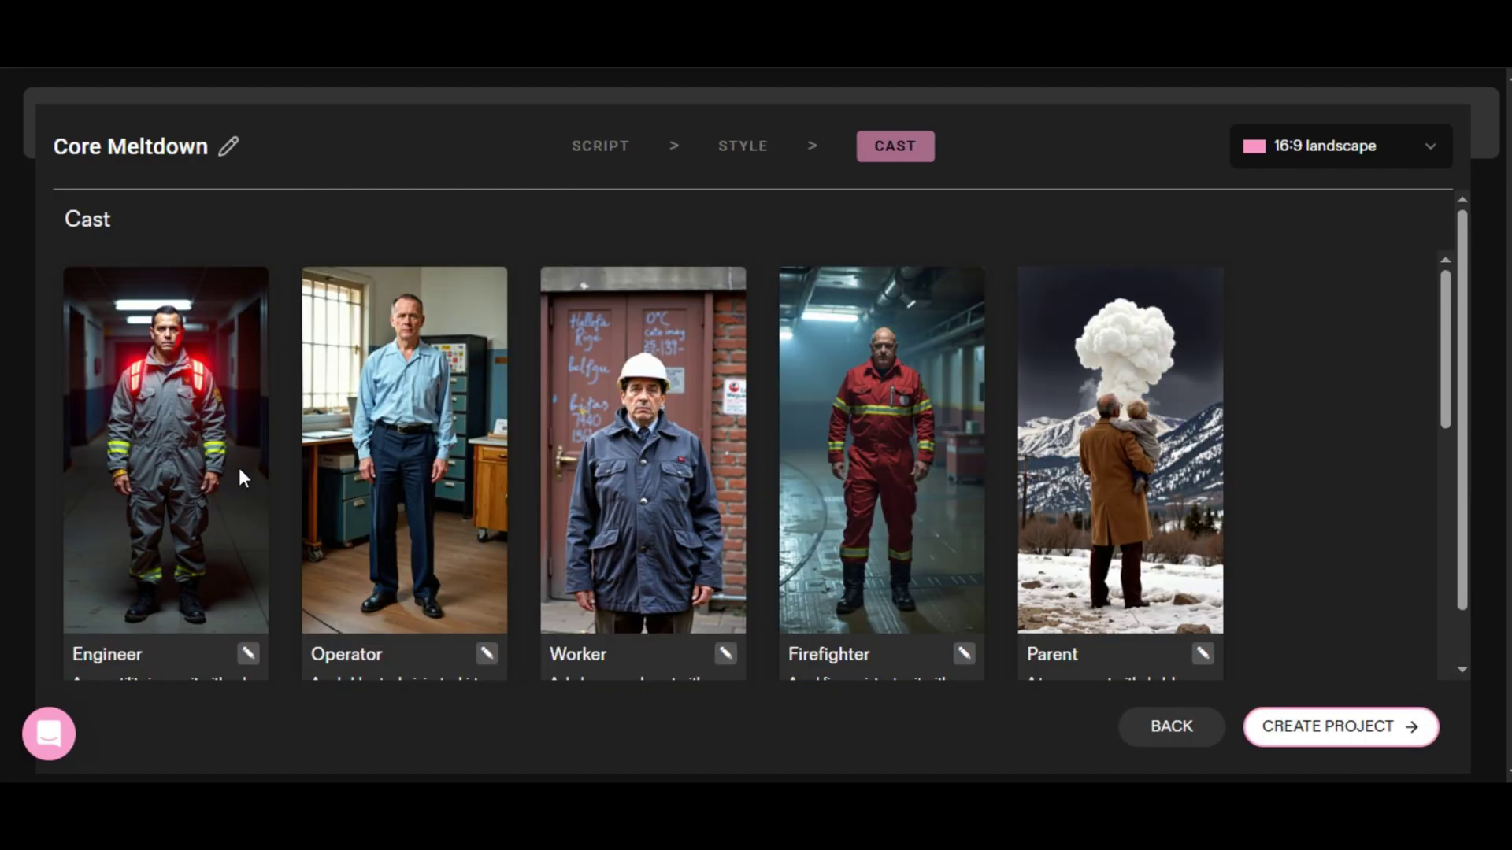
scroll(320, 479, down, 2)
scroll(319, 478, down, 3)
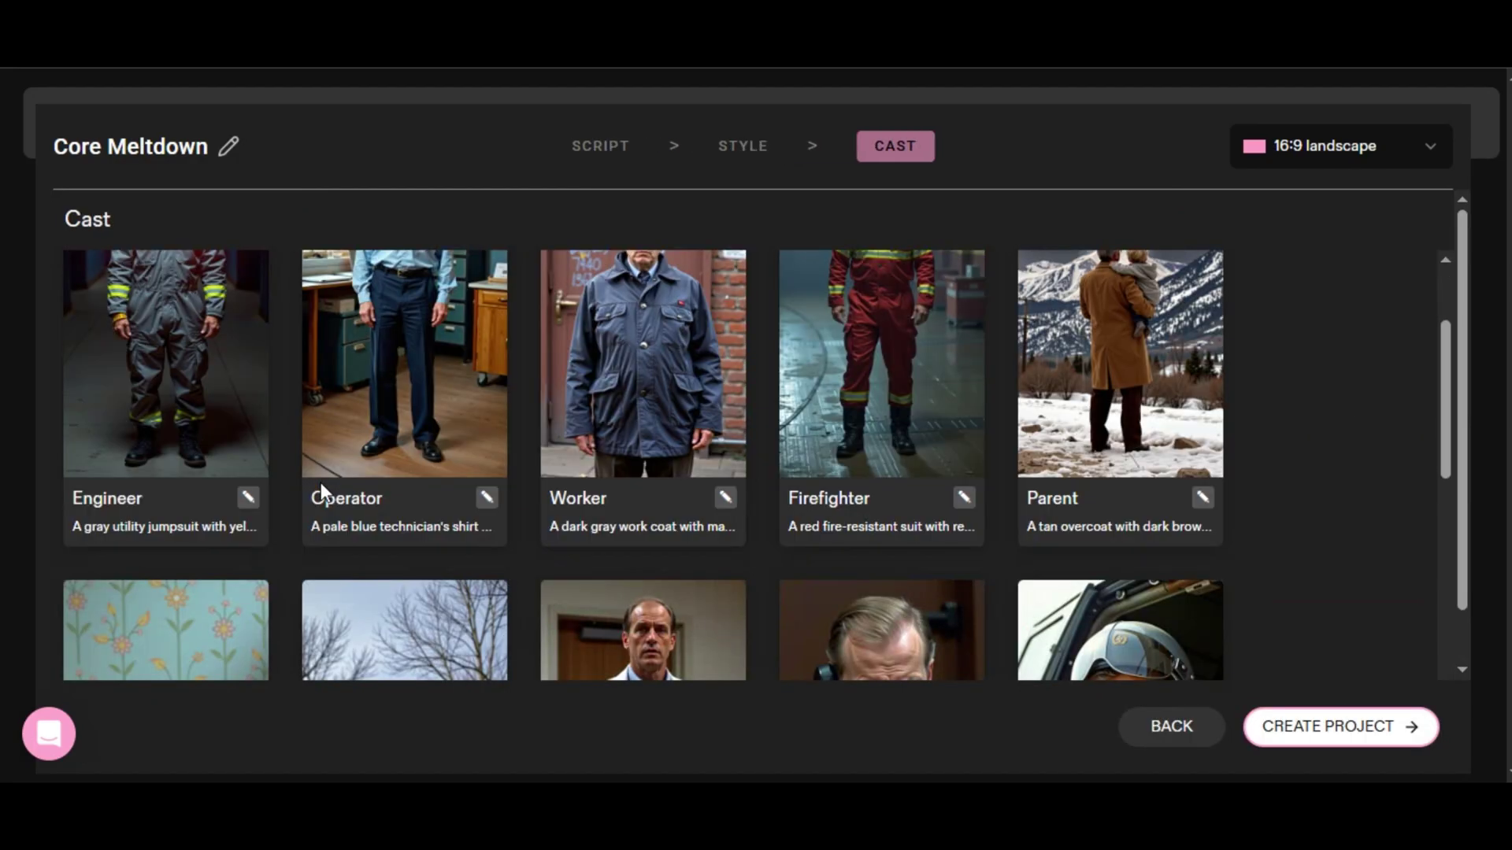
scroll(320, 482, up, 2)
scroll(321, 482, down, 3)
scroll(320, 483, down, 2)
scroll(320, 484, down, 2)
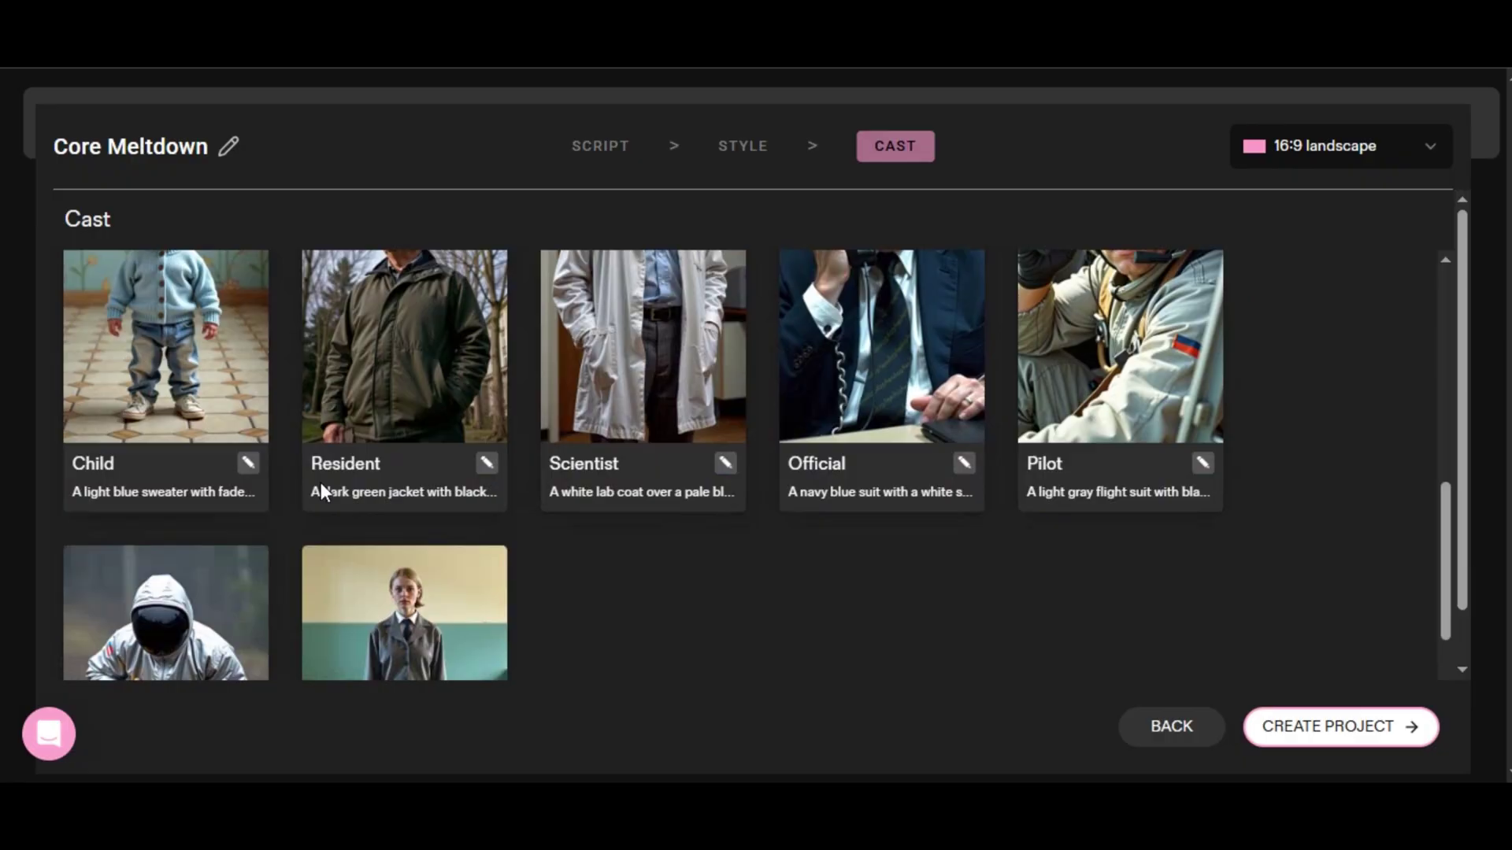
scroll(437, 568, down, 3)
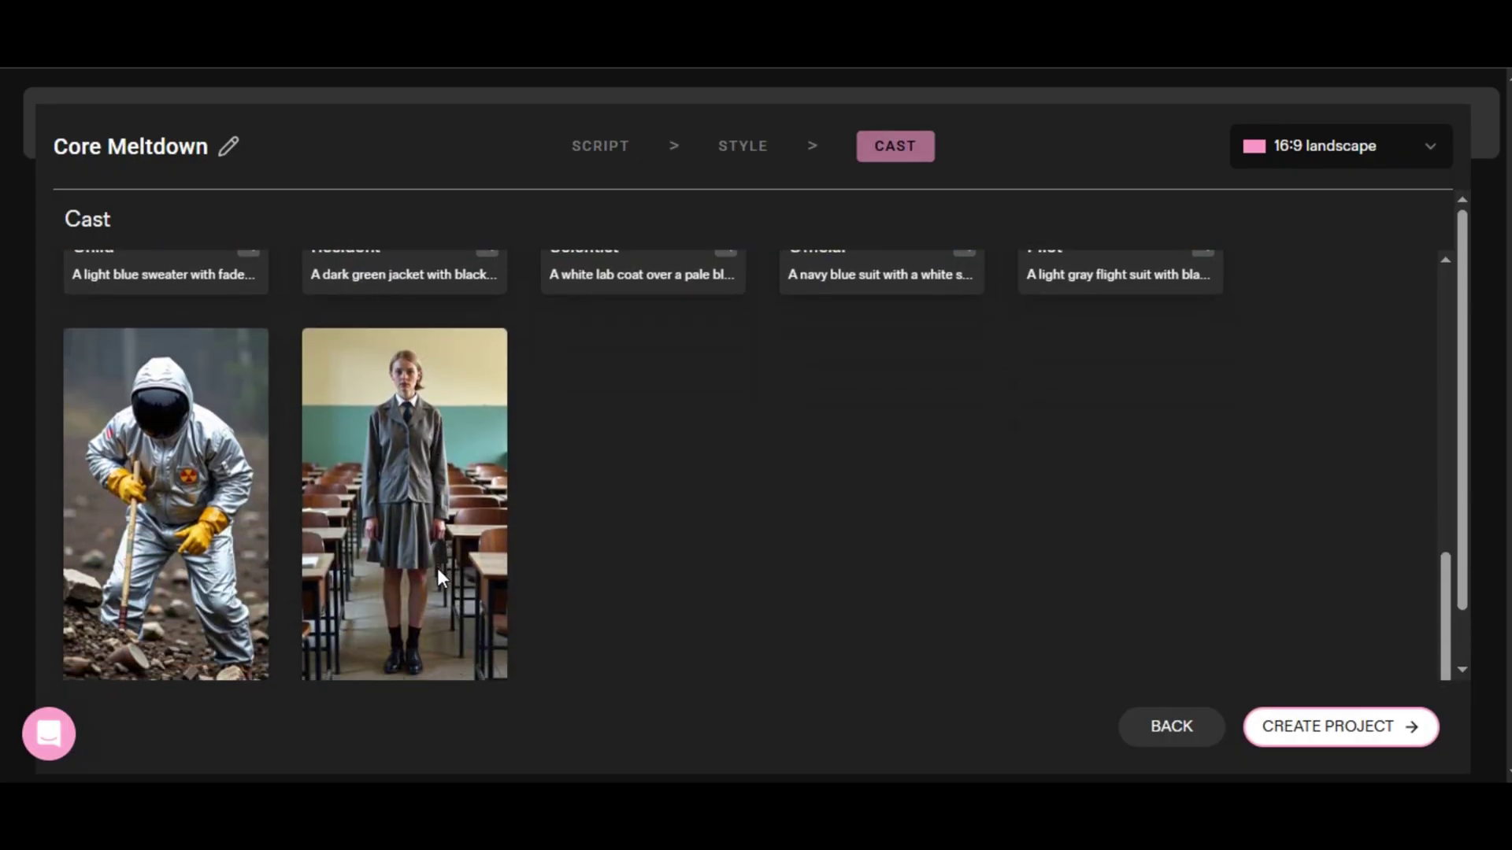
scroll(318, 543, up, 3)
scroll(317, 543, up, 4)
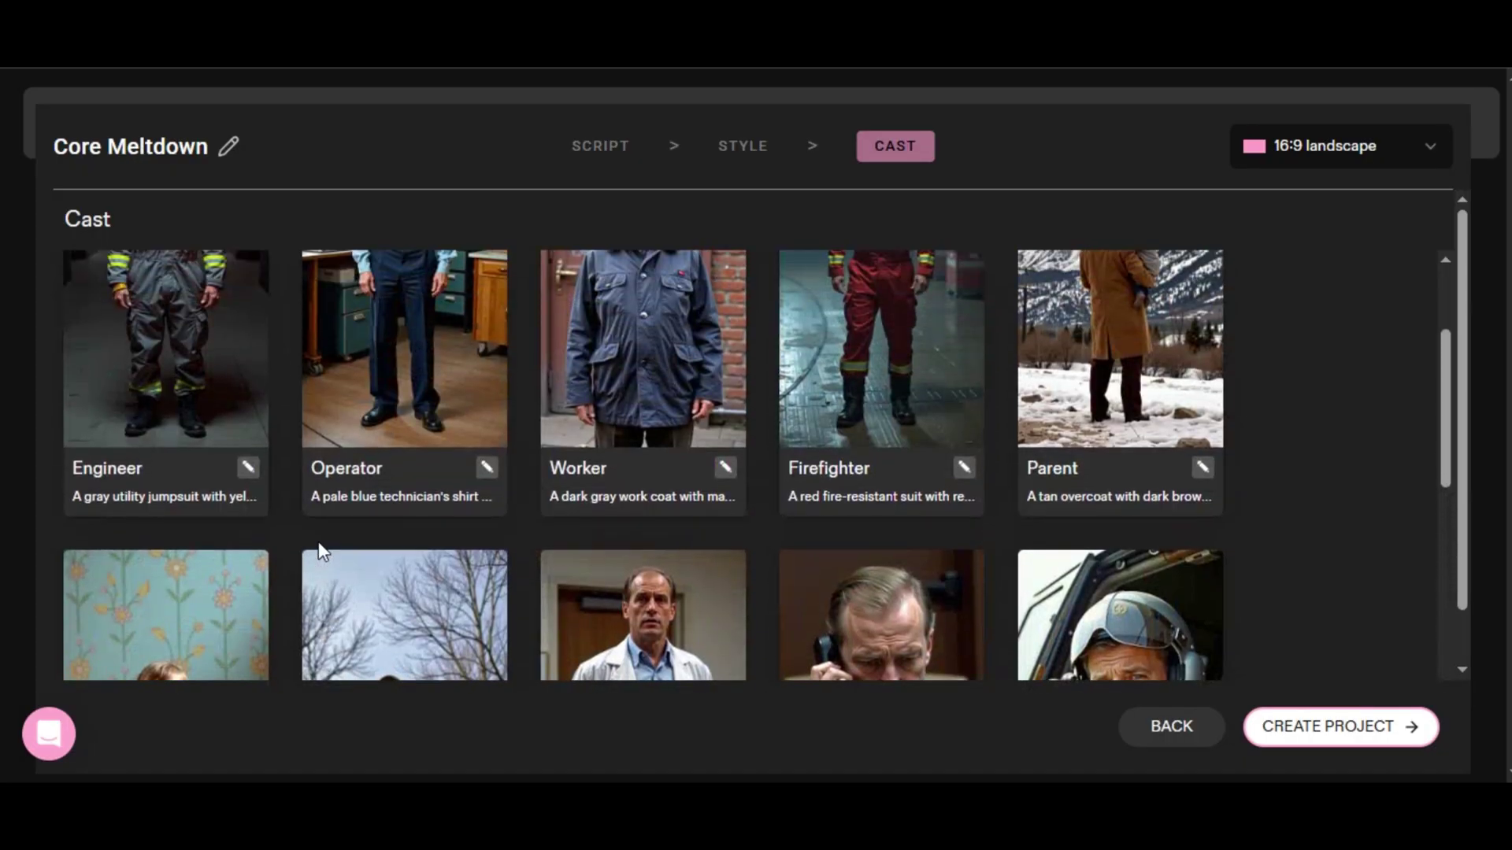
scroll(318, 542, up, 2)
scroll(318, 541, down, 3)
click(1337, 726)
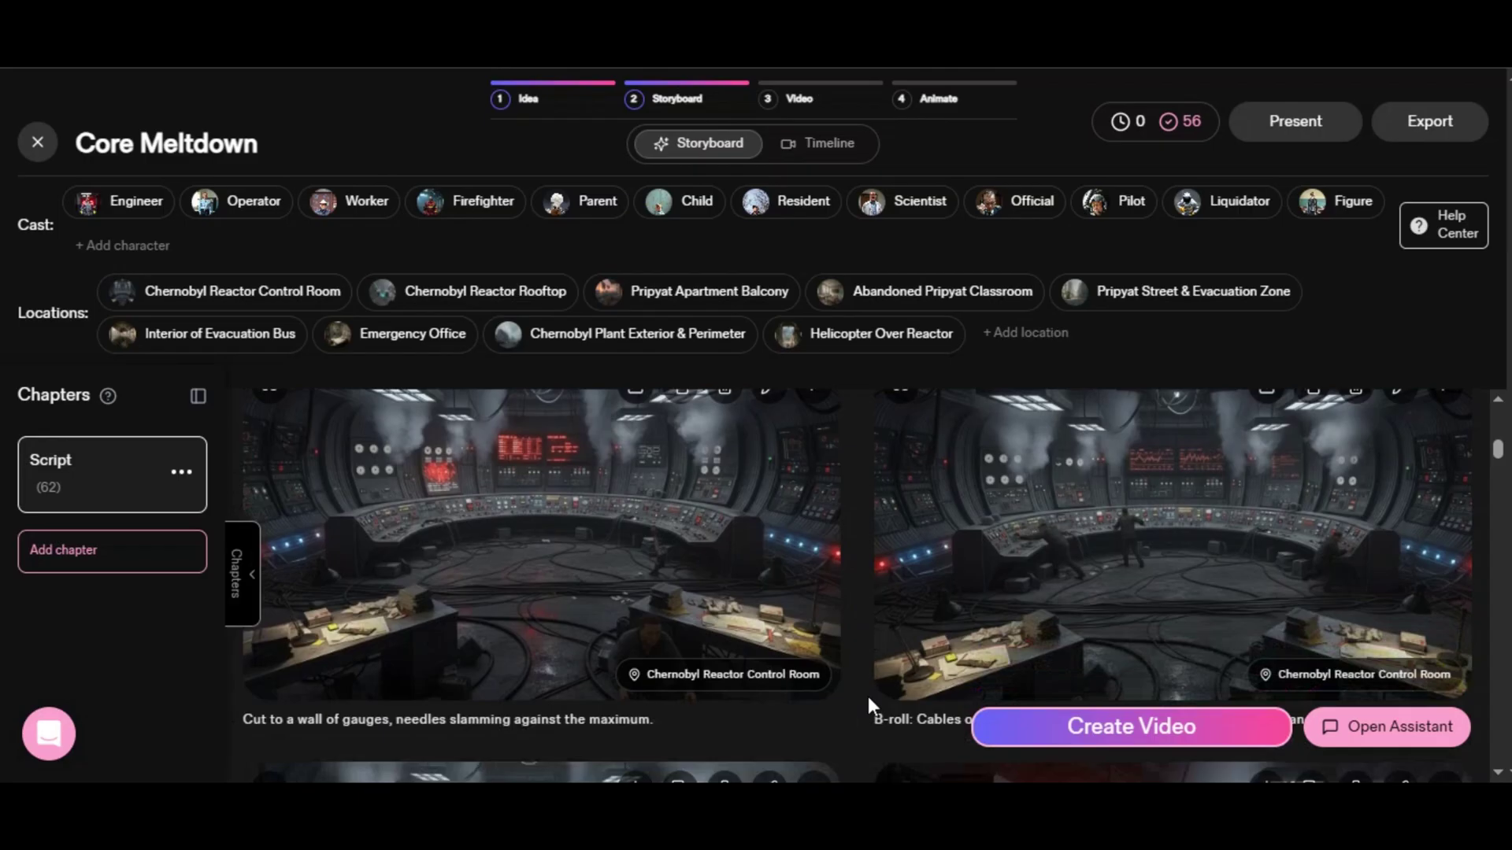
scroll(869, 696, down, 2)
scroll(869, 696, down, 1)
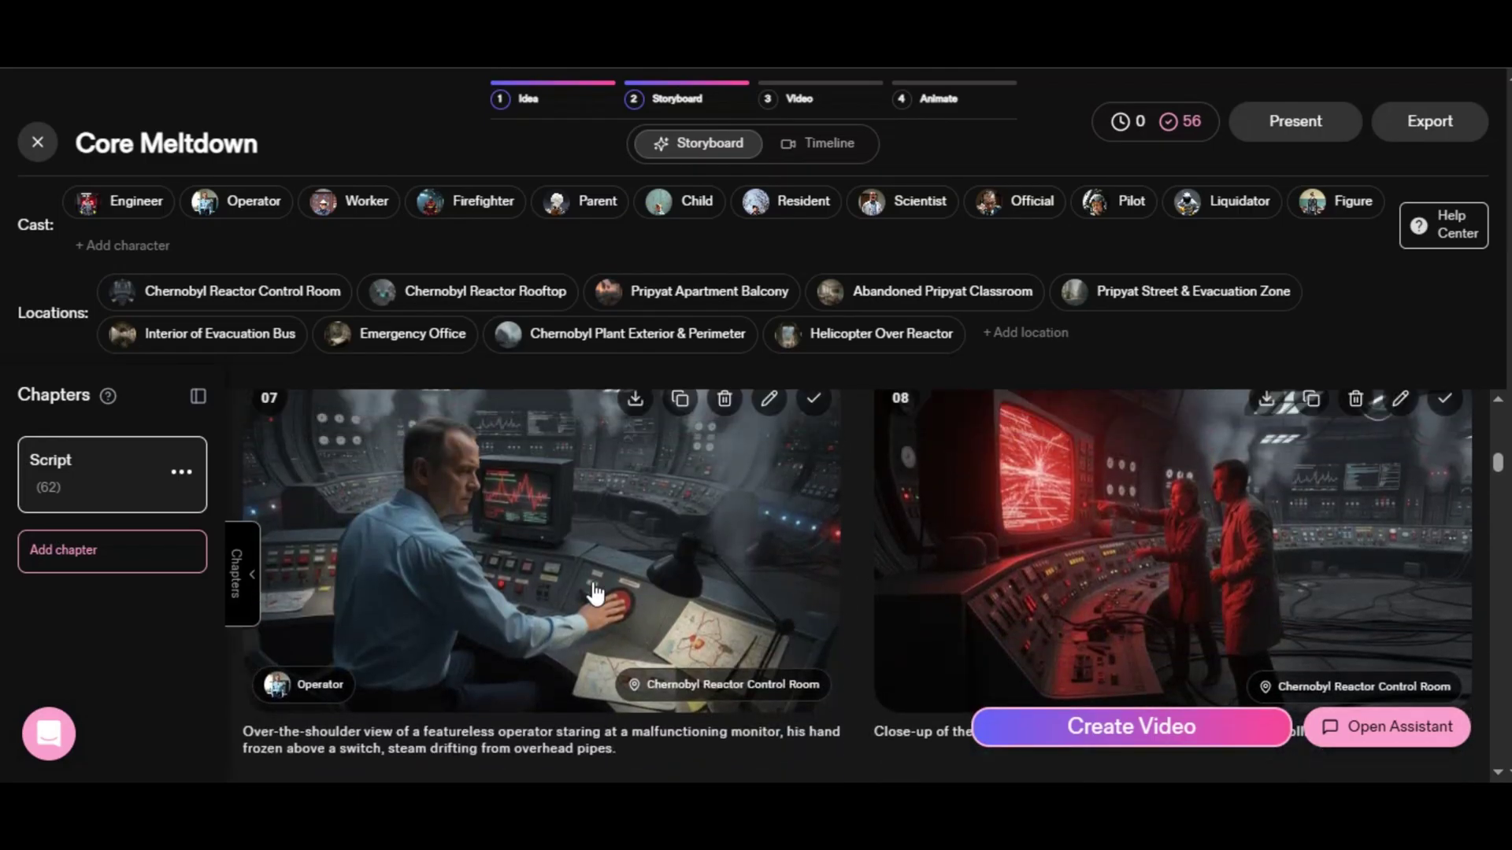
scroll(852, 619, down, 3)
scroll(854, 619, down, 3)
scroll(852, 620, down, 2)
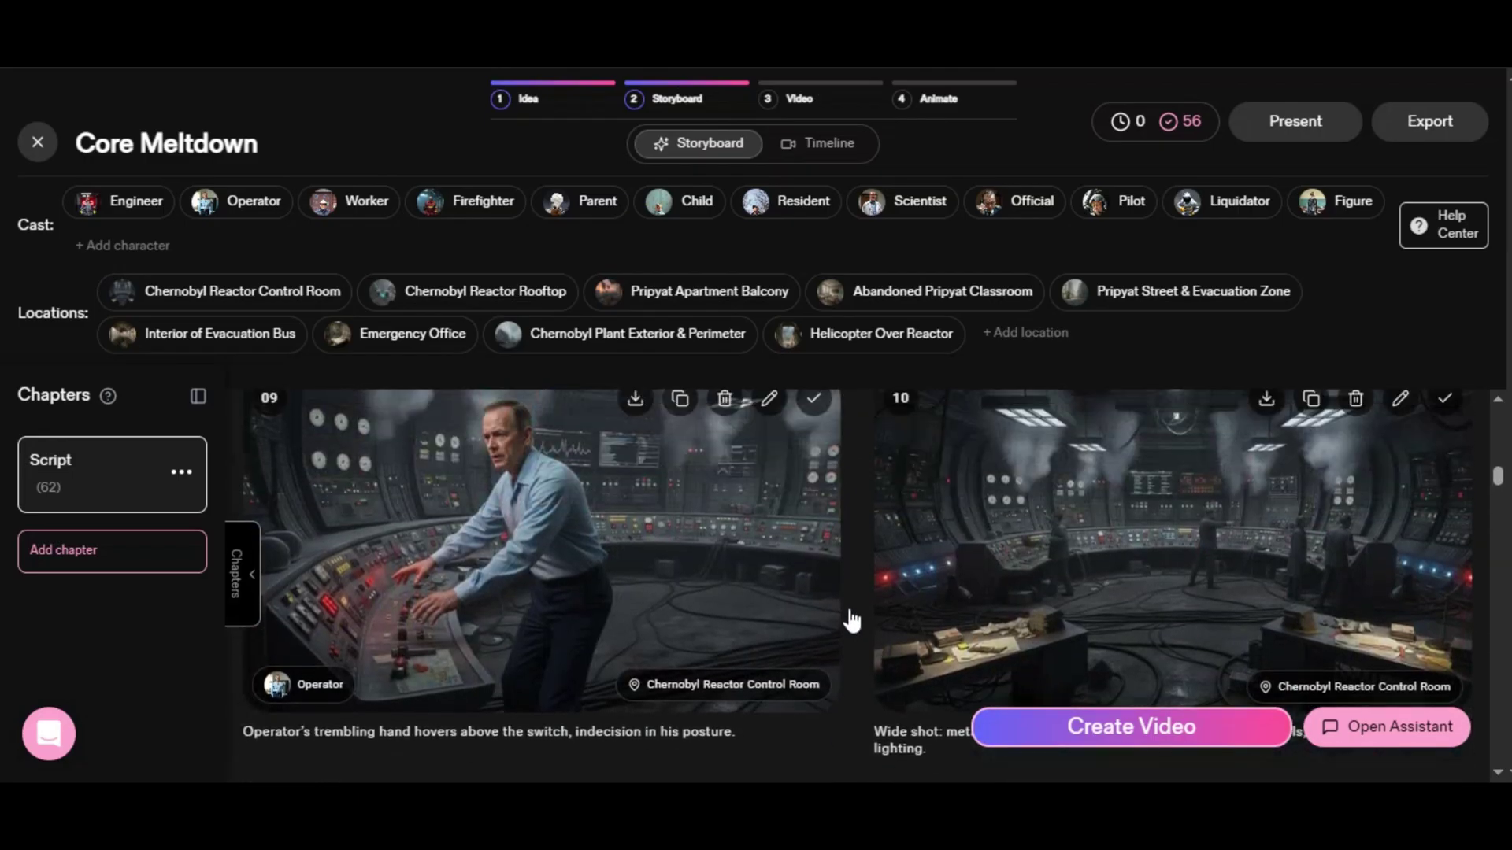
scroll(852, 619, up, 1)
scroll(852, 654, down, 1)
scroll(853, 653, down, 3)
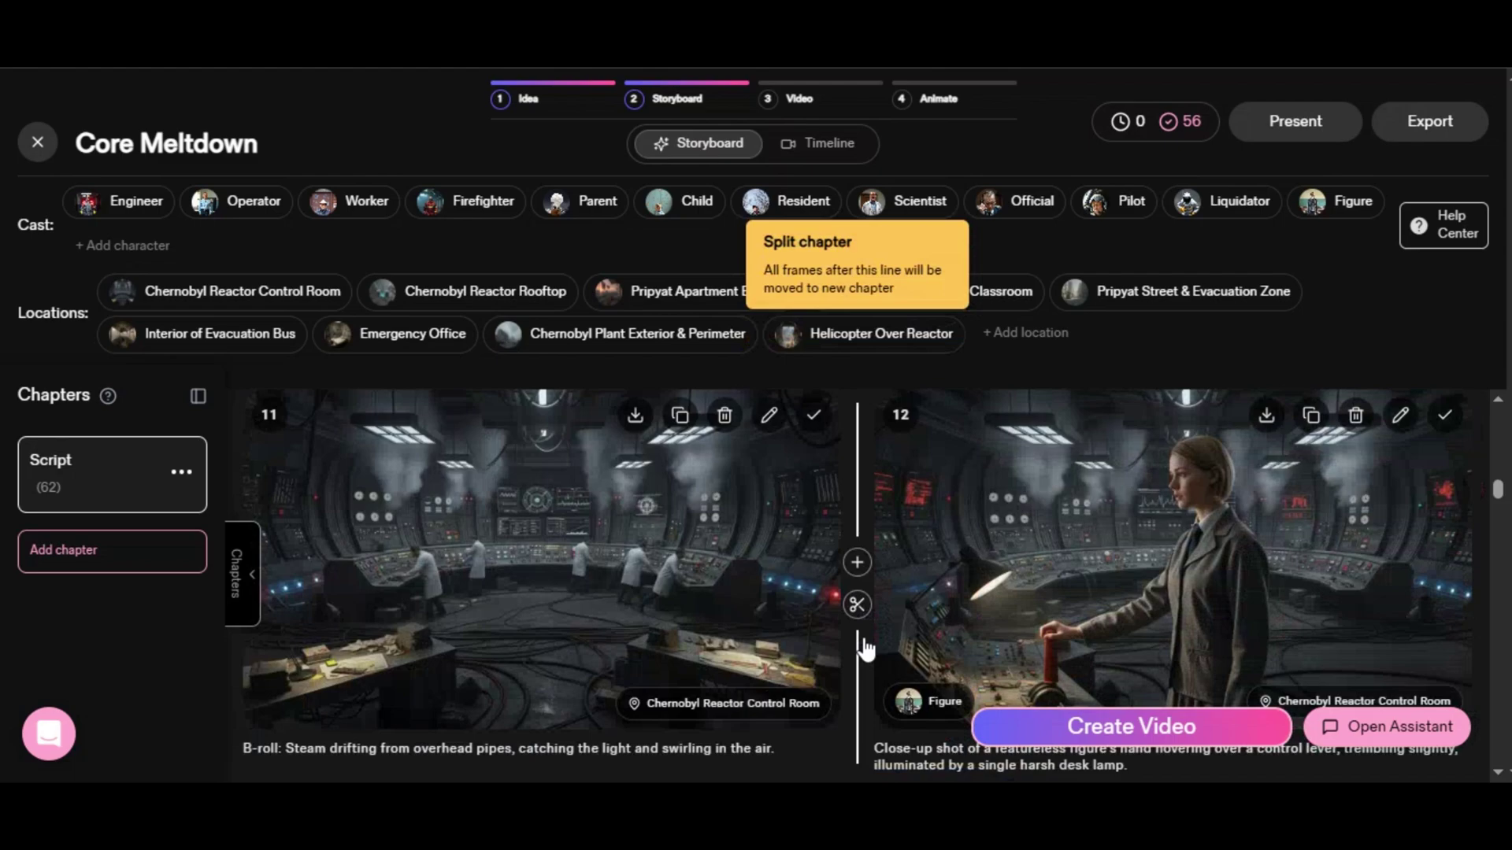
scroll(853, 654, down, 2)
scroll(865, 647, down, 1)
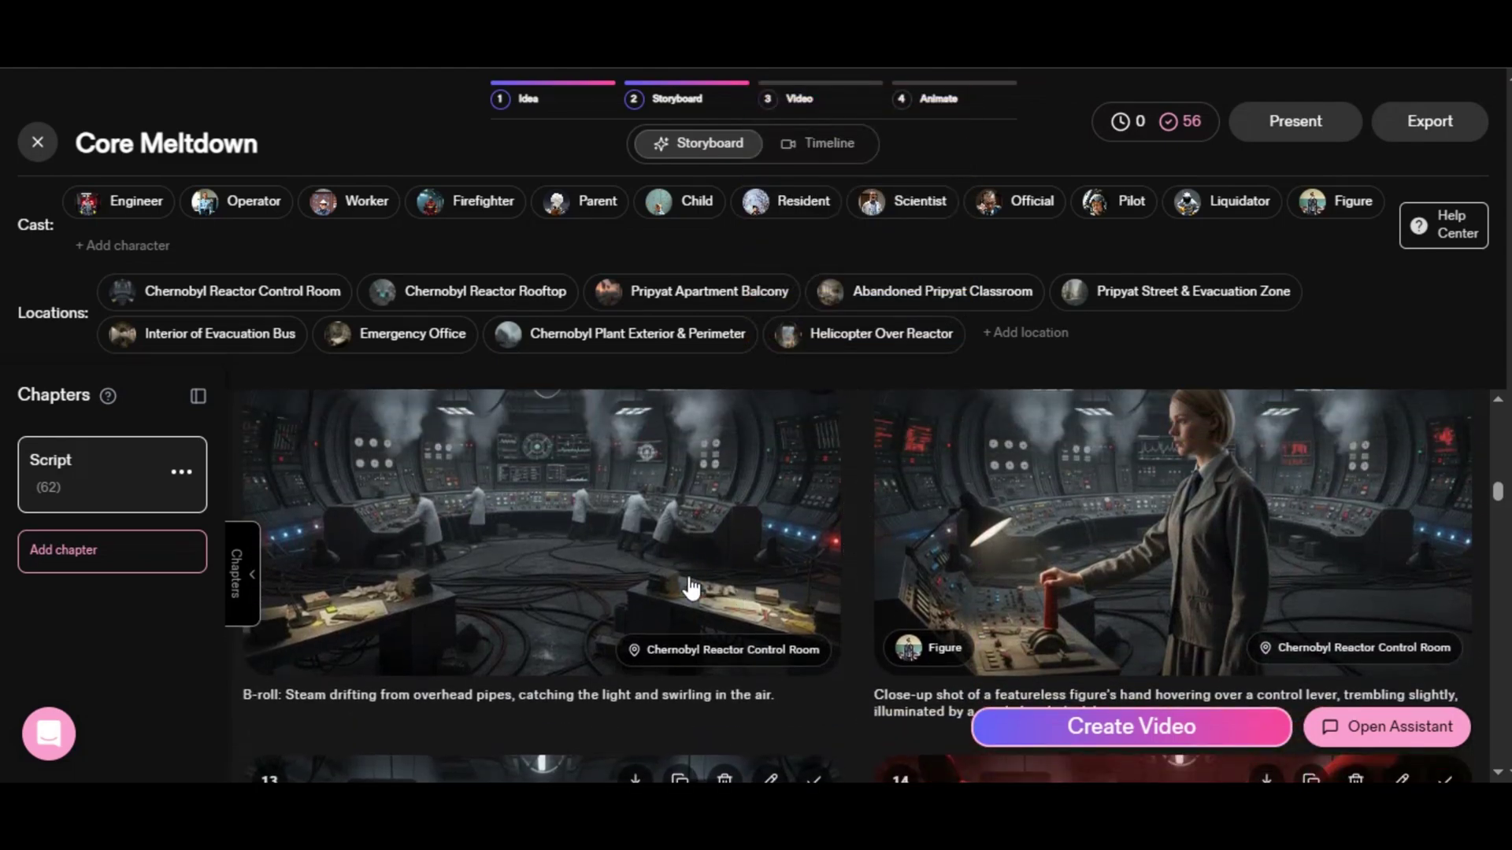
scroll(782, 629, down, 3)
scroll(783, 630, down, 3)
scroll(784, 630, down, 2)
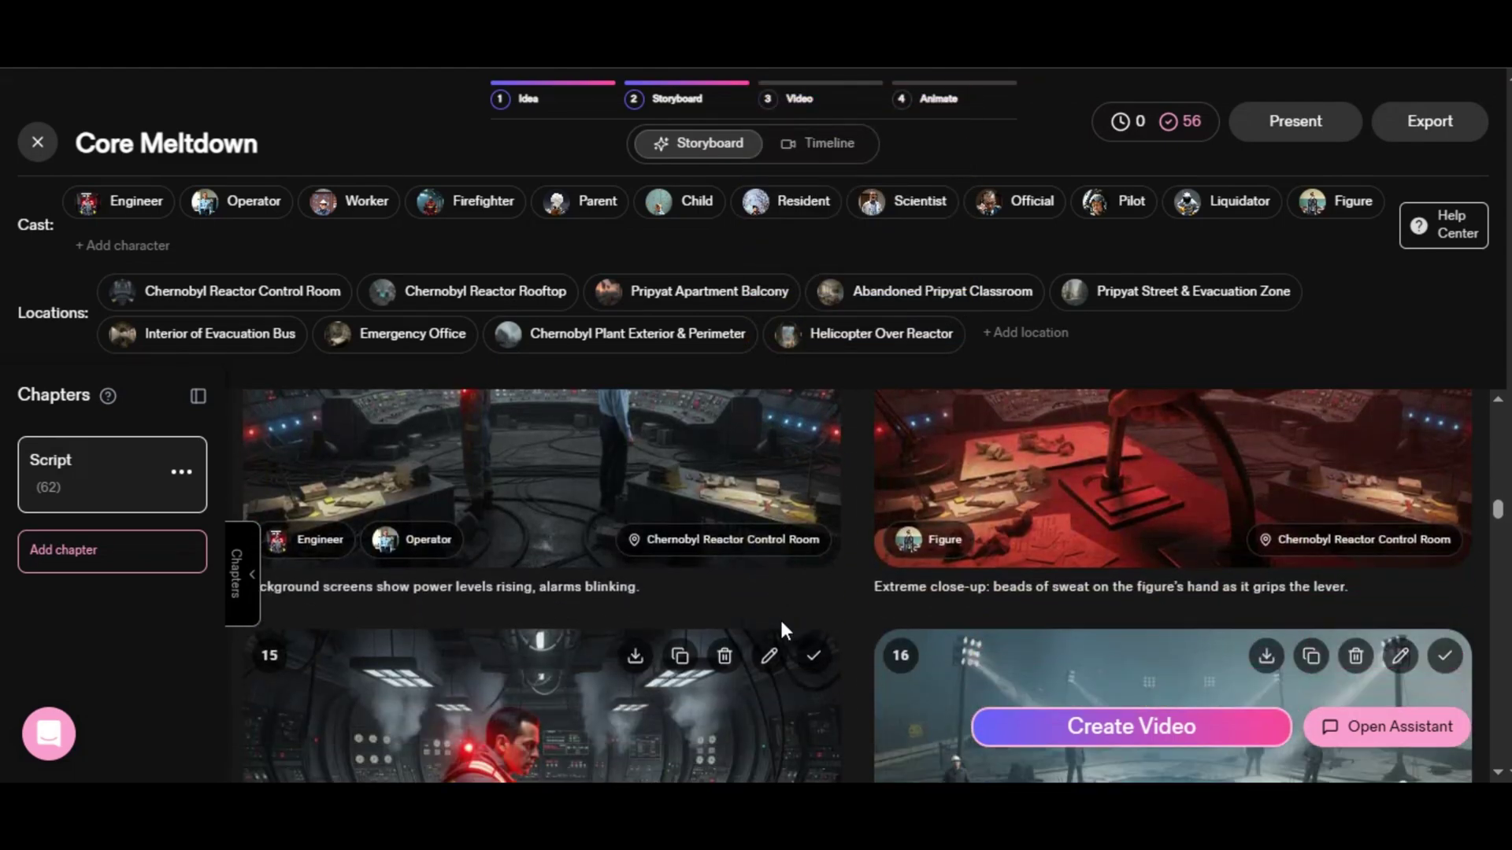
scroll(1063, 615, down, 4)
scroll(1287, 594, up, 2)
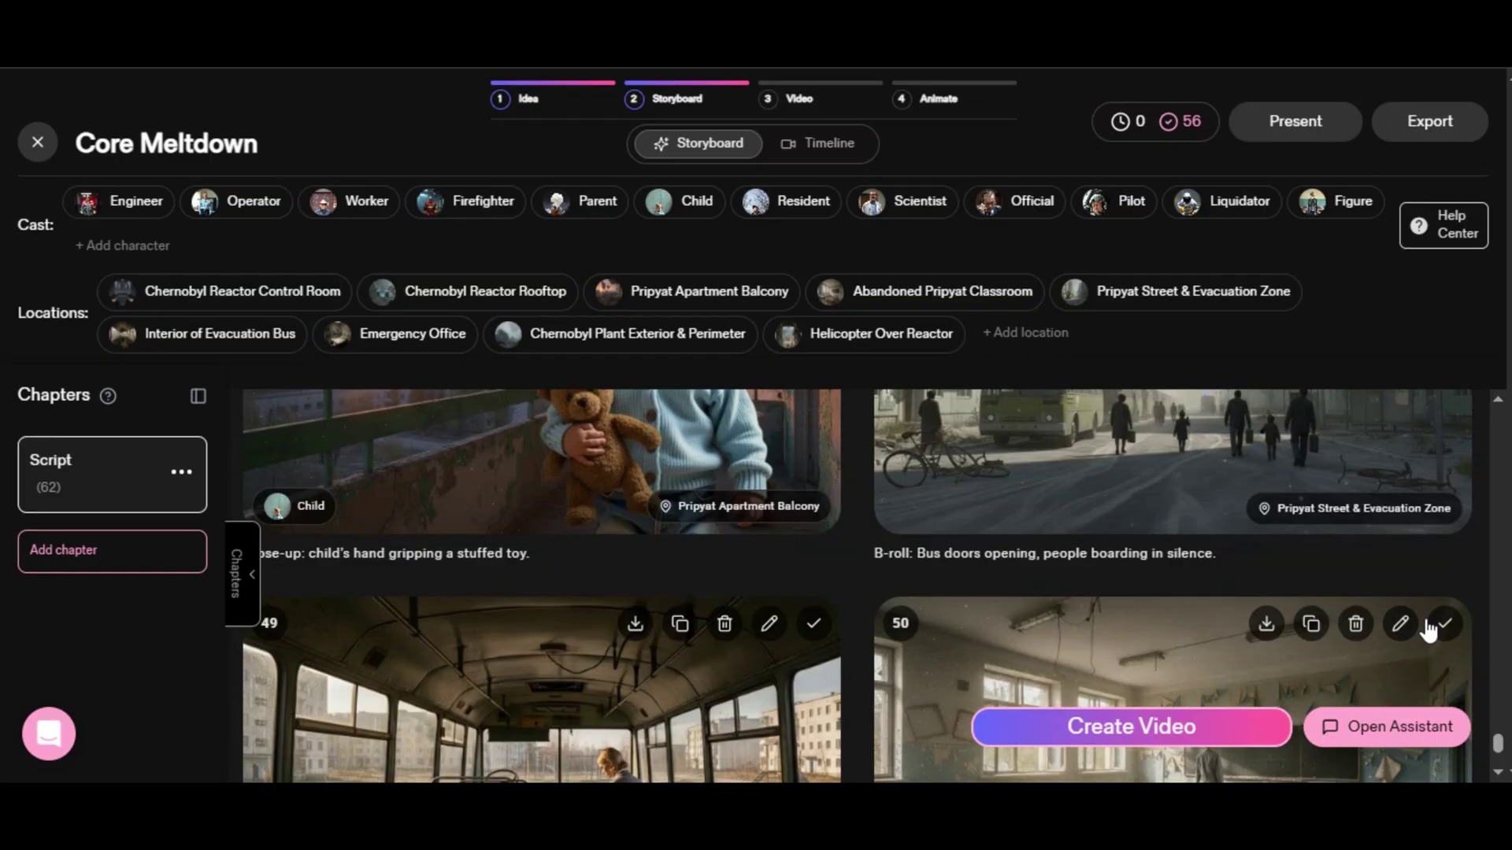
Ask the assistant to make frame 50's building an abandoned house and view the regenerated version
click(1444, 627)
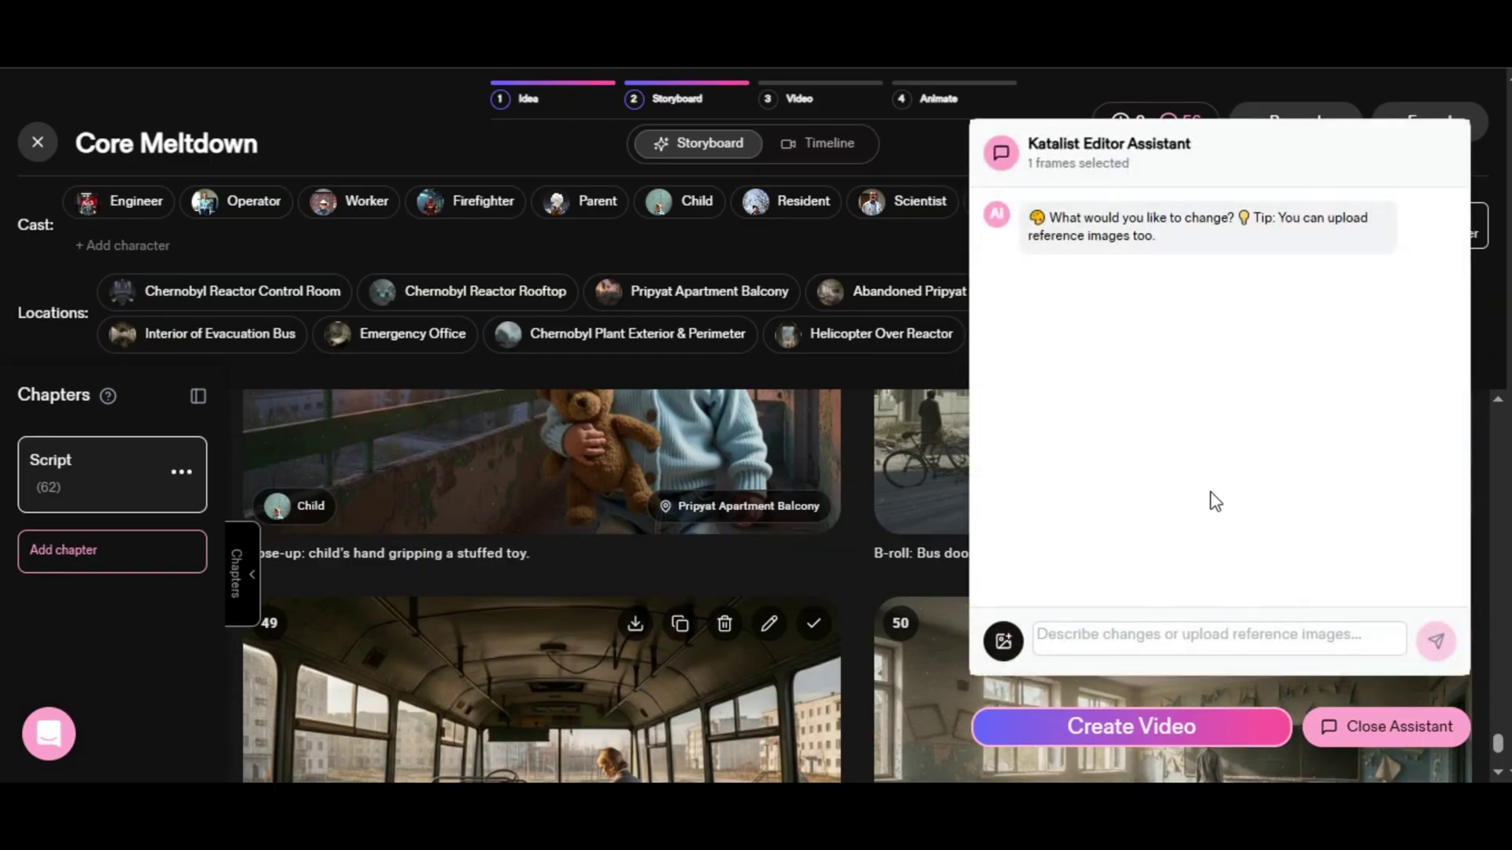
text(make the building an abandon house)
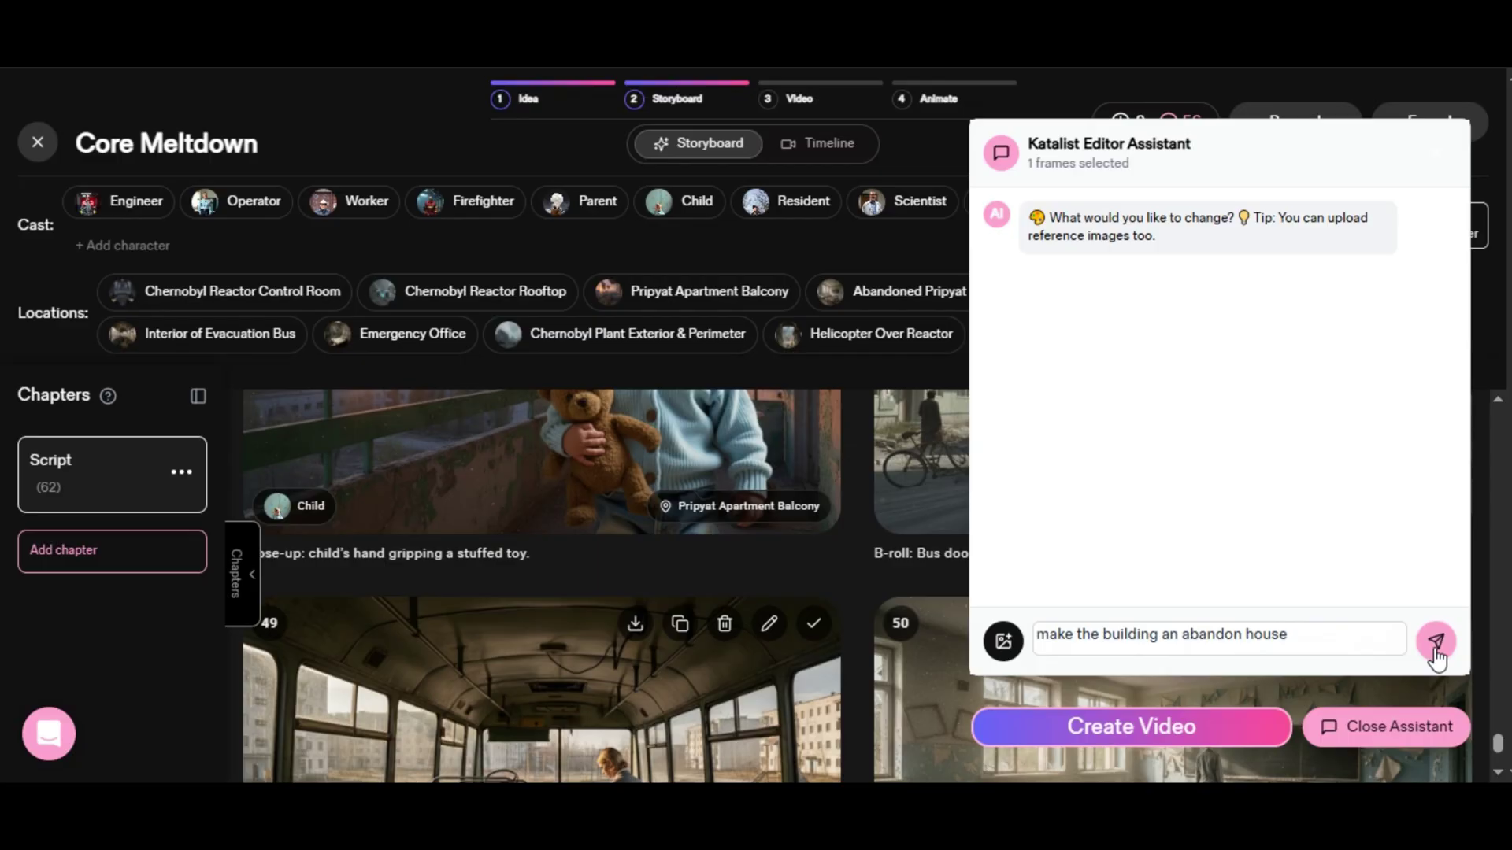
click(1436, 641)
scroll(955, 602, down, 2)
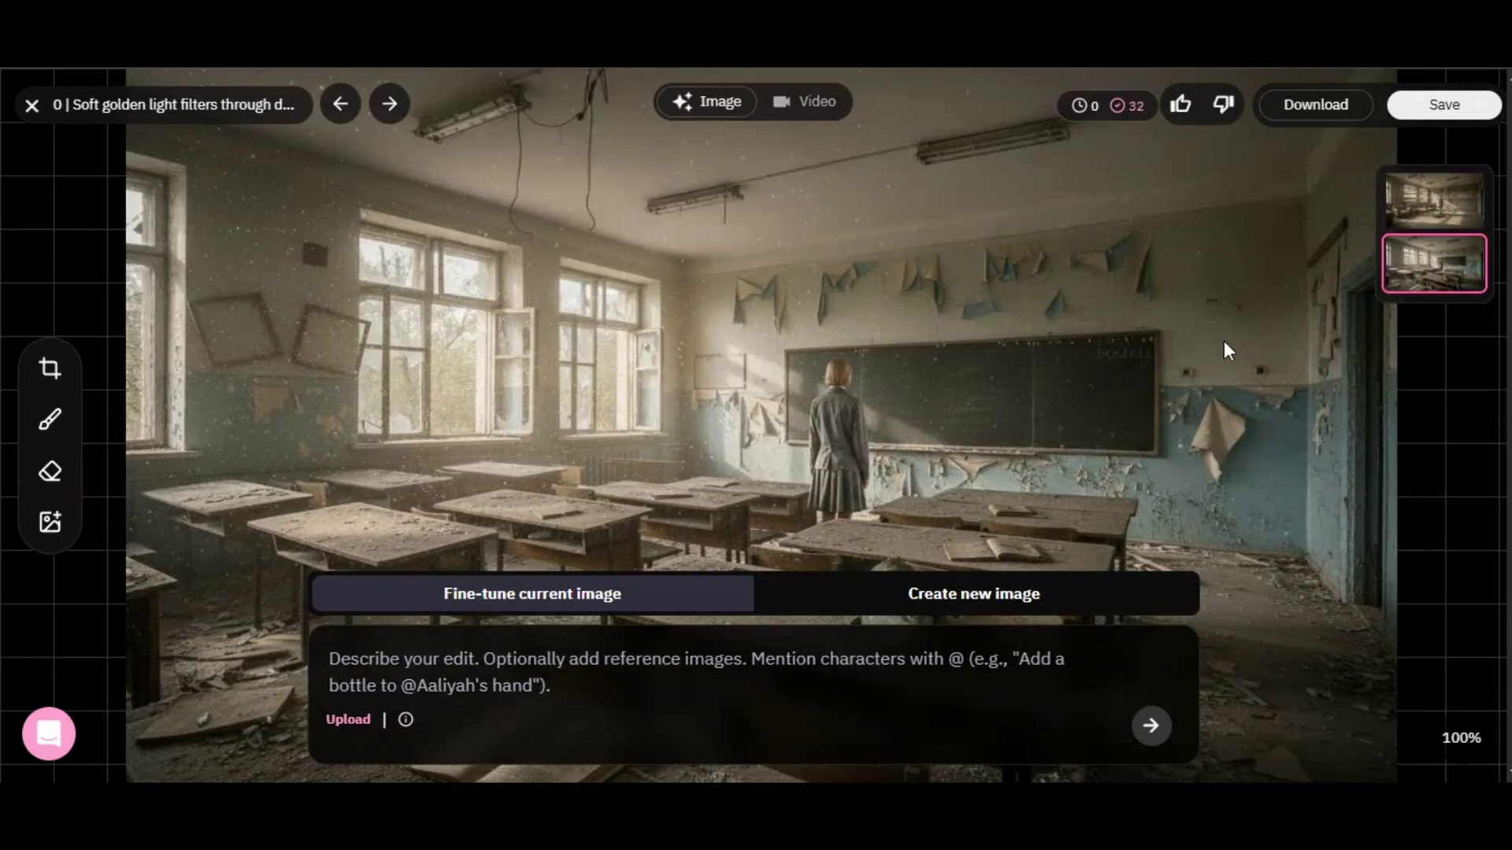
click(1433, 201)
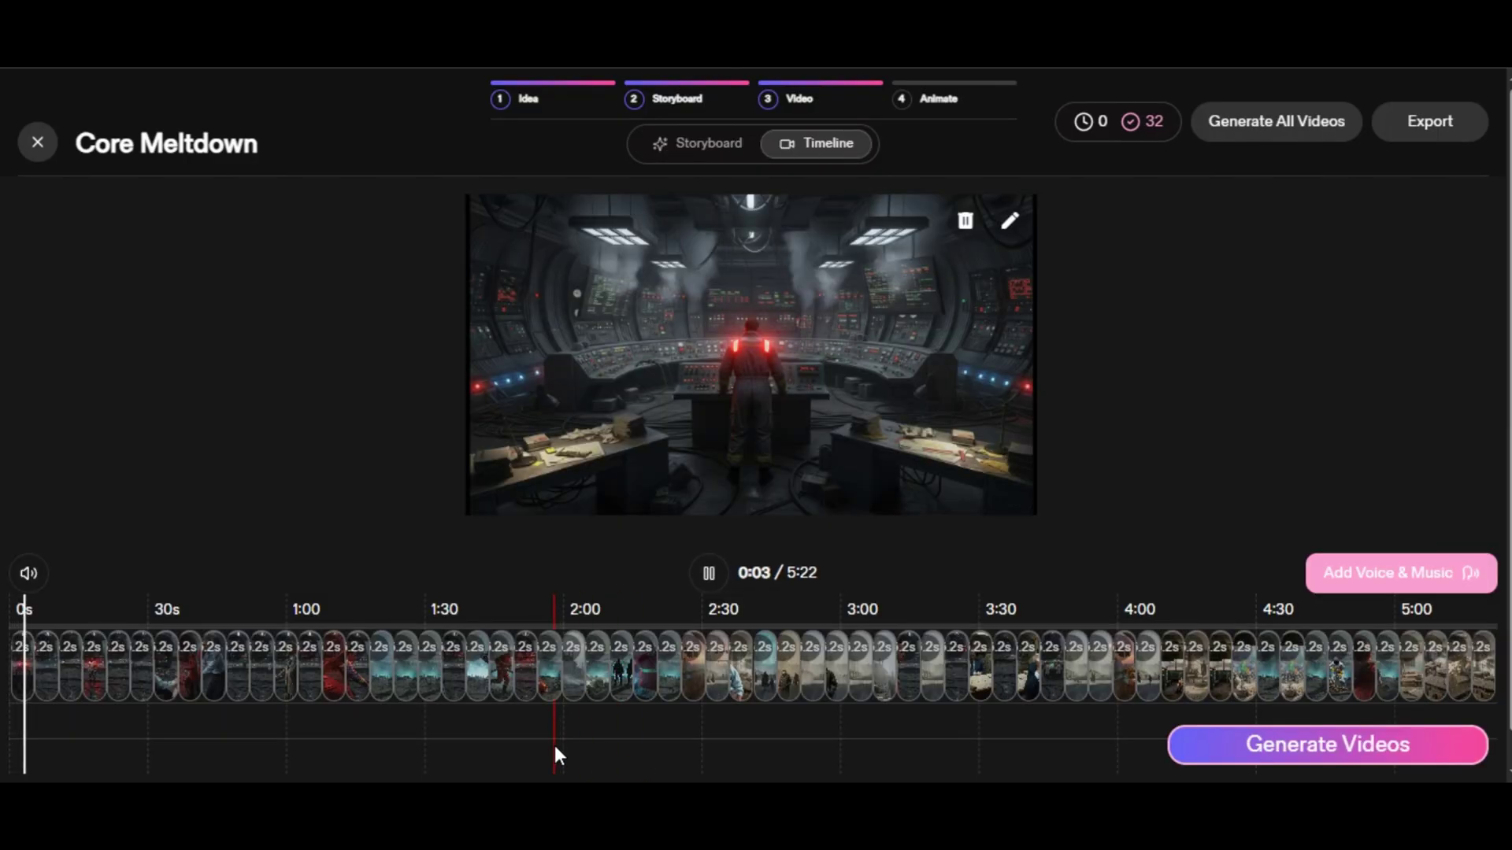
Scrub the Core Meltdown timeline to the office scene, bring up Add Voice & Music, then start generating videos
click(558, 756)
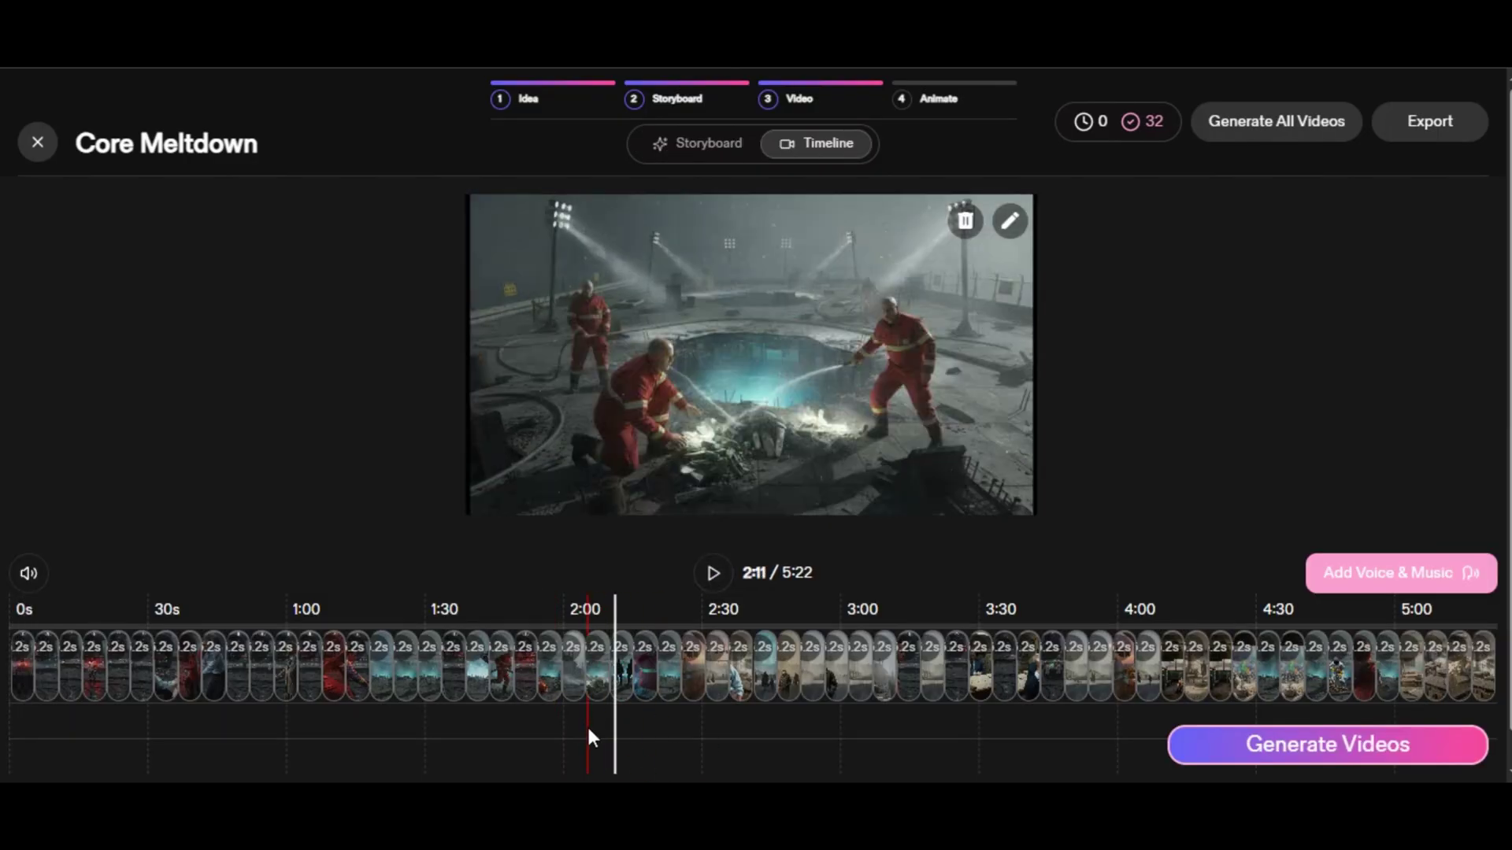
drag(629, 730, 979, 714)
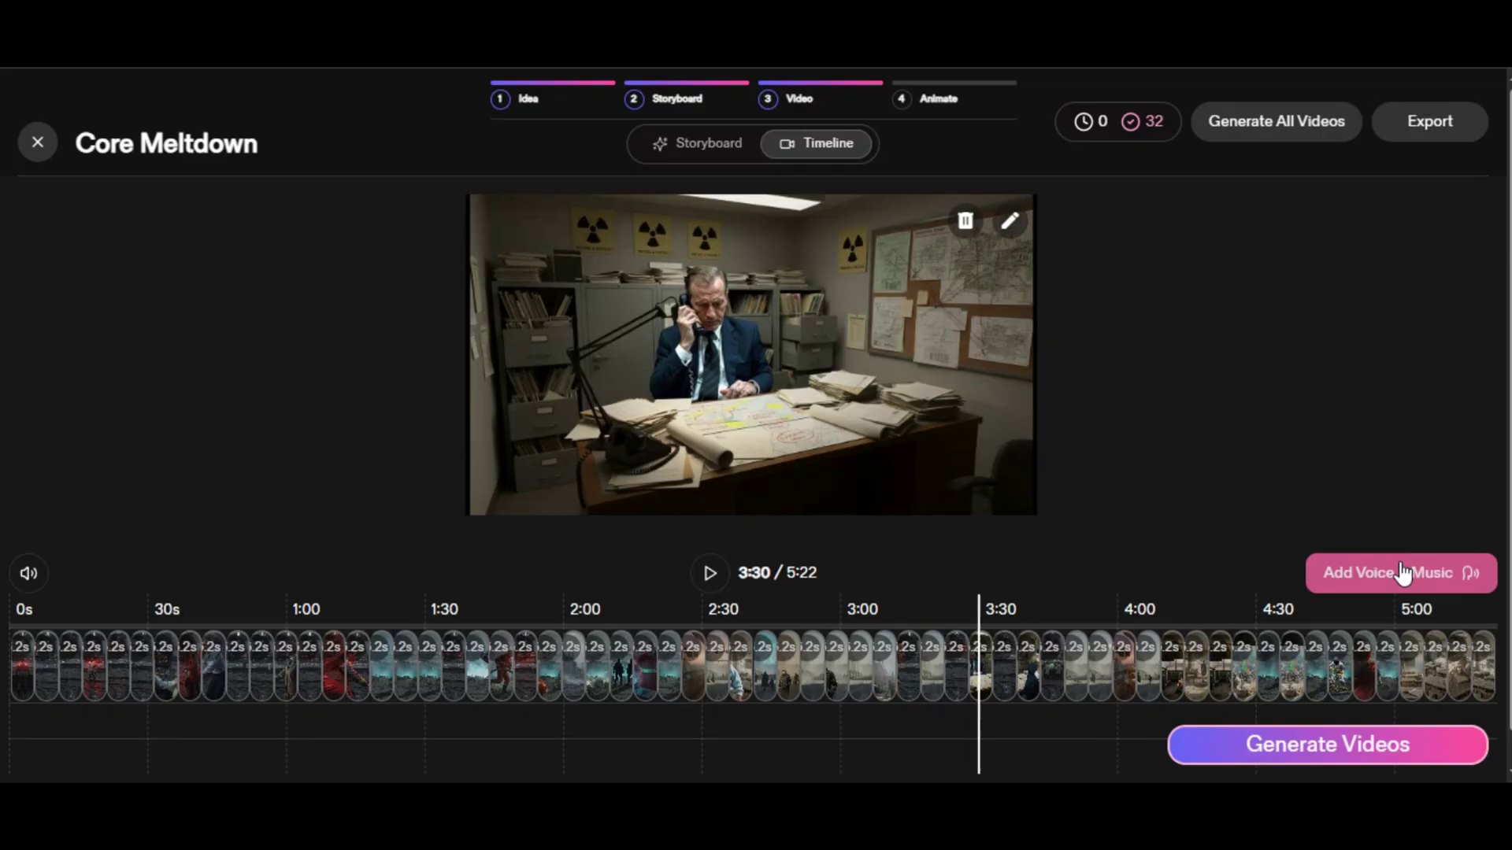
click(1403, 573)
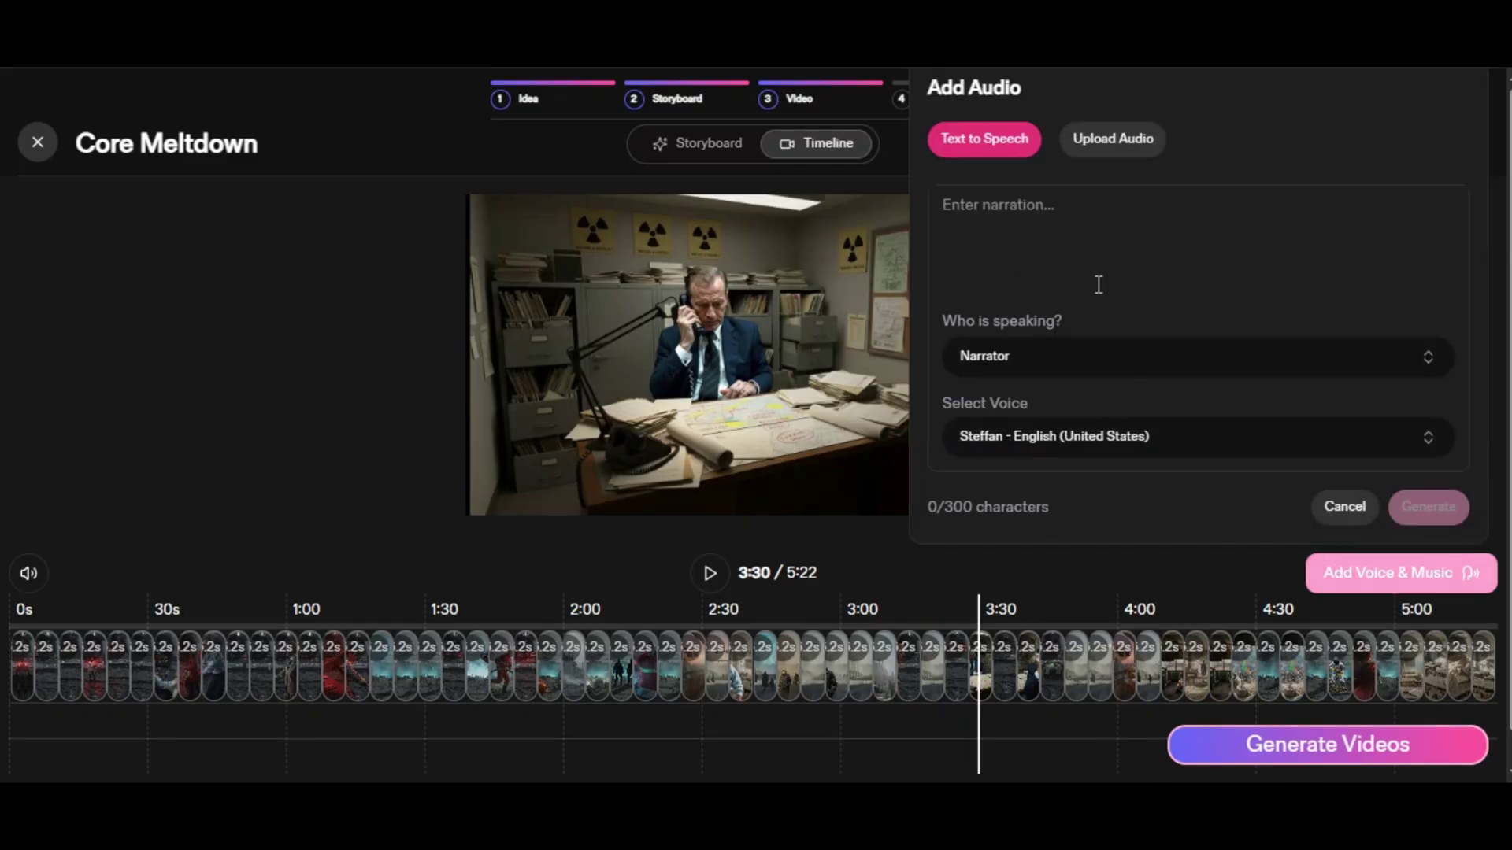
click(1303, 746)
Generate videos for every frame with Runway Gen-4 Turbo, then bring up the export options
click(879, 532)
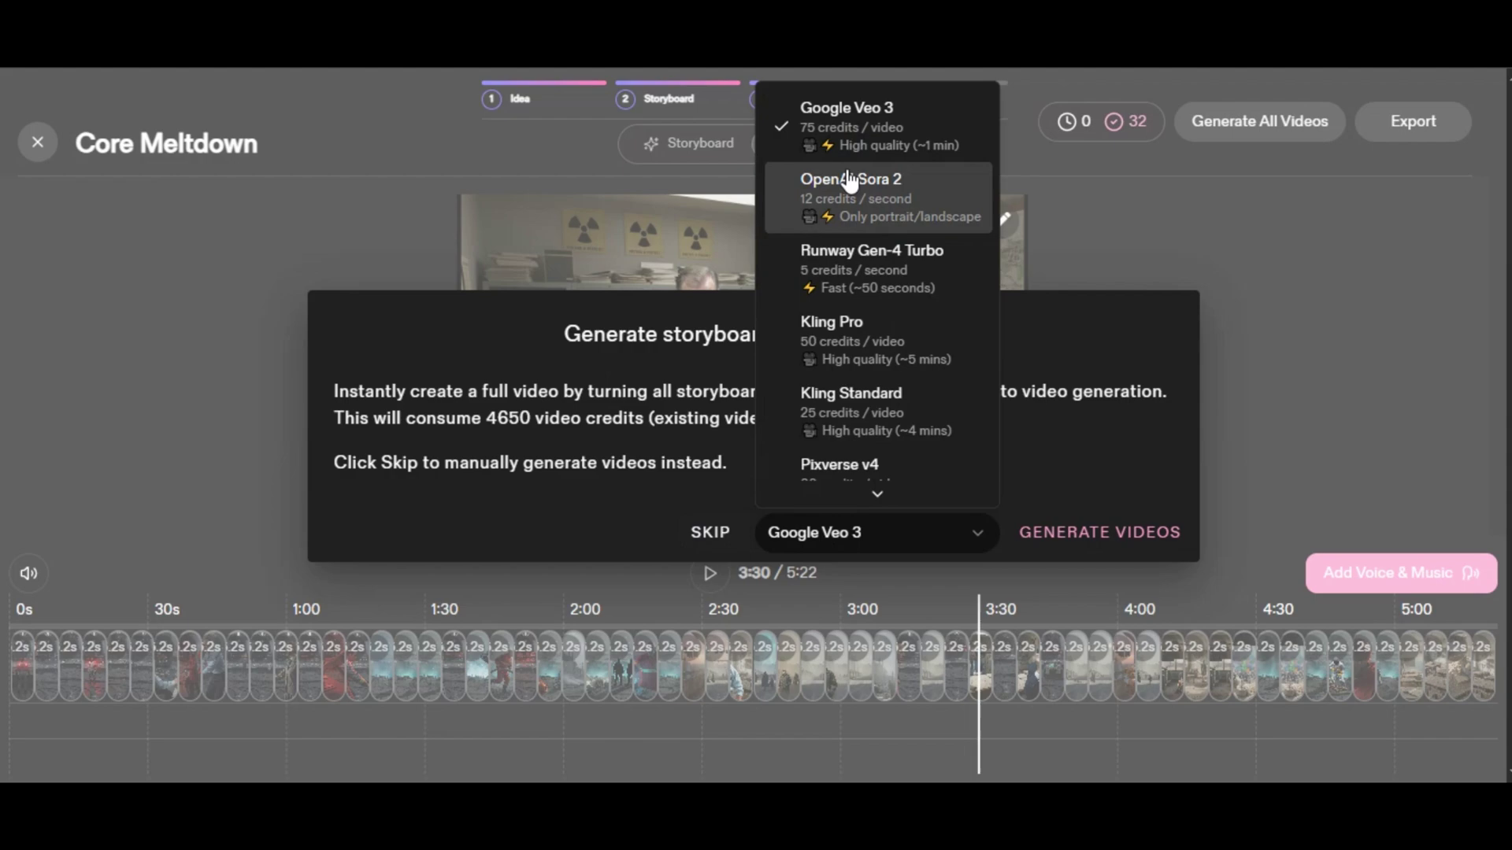
scroll(918, 296, down, 3)
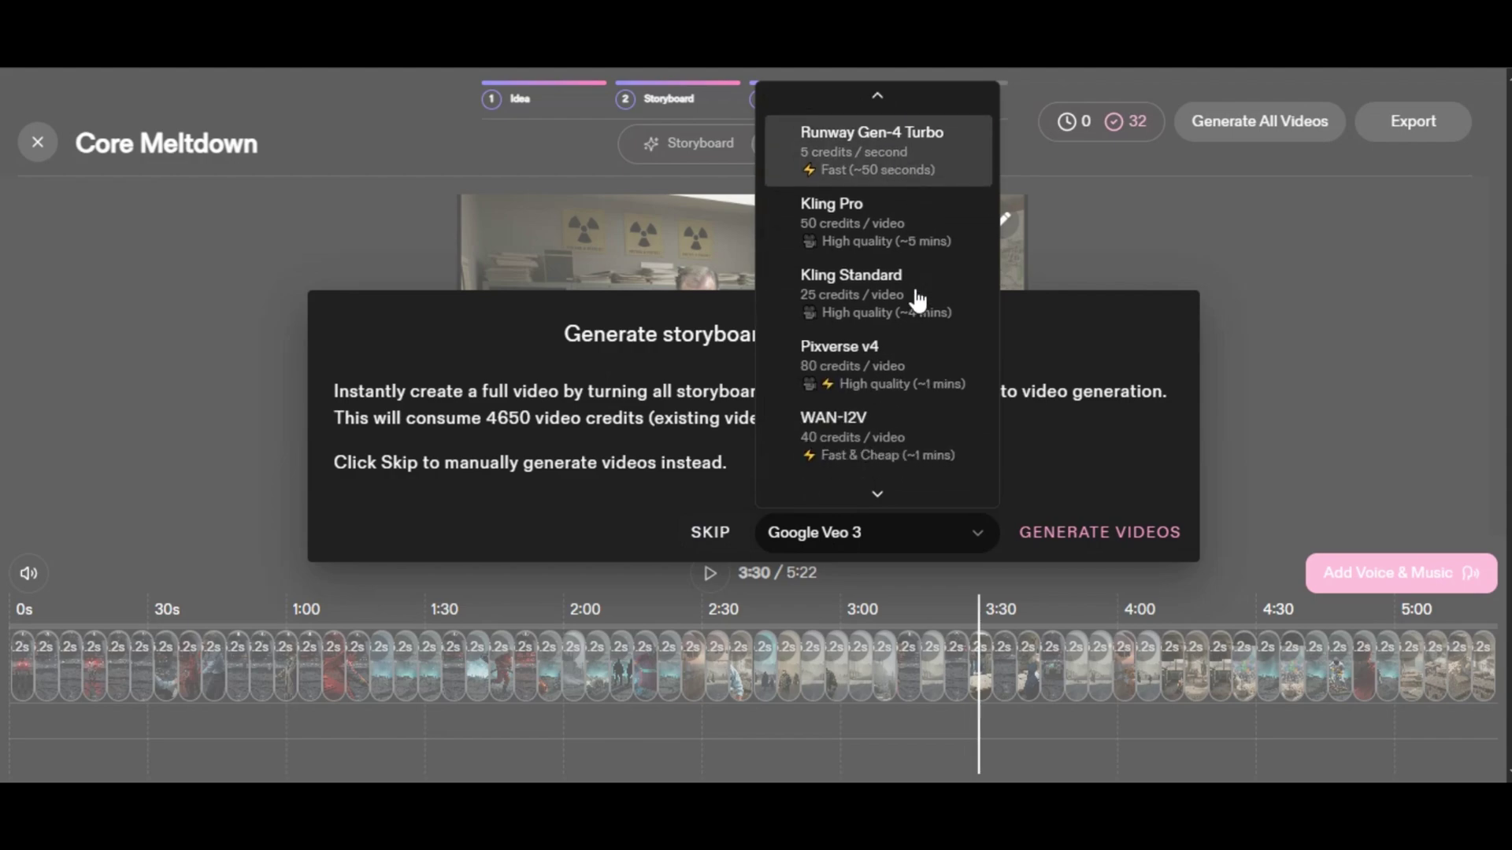
scroll(916, 284, up, 1)
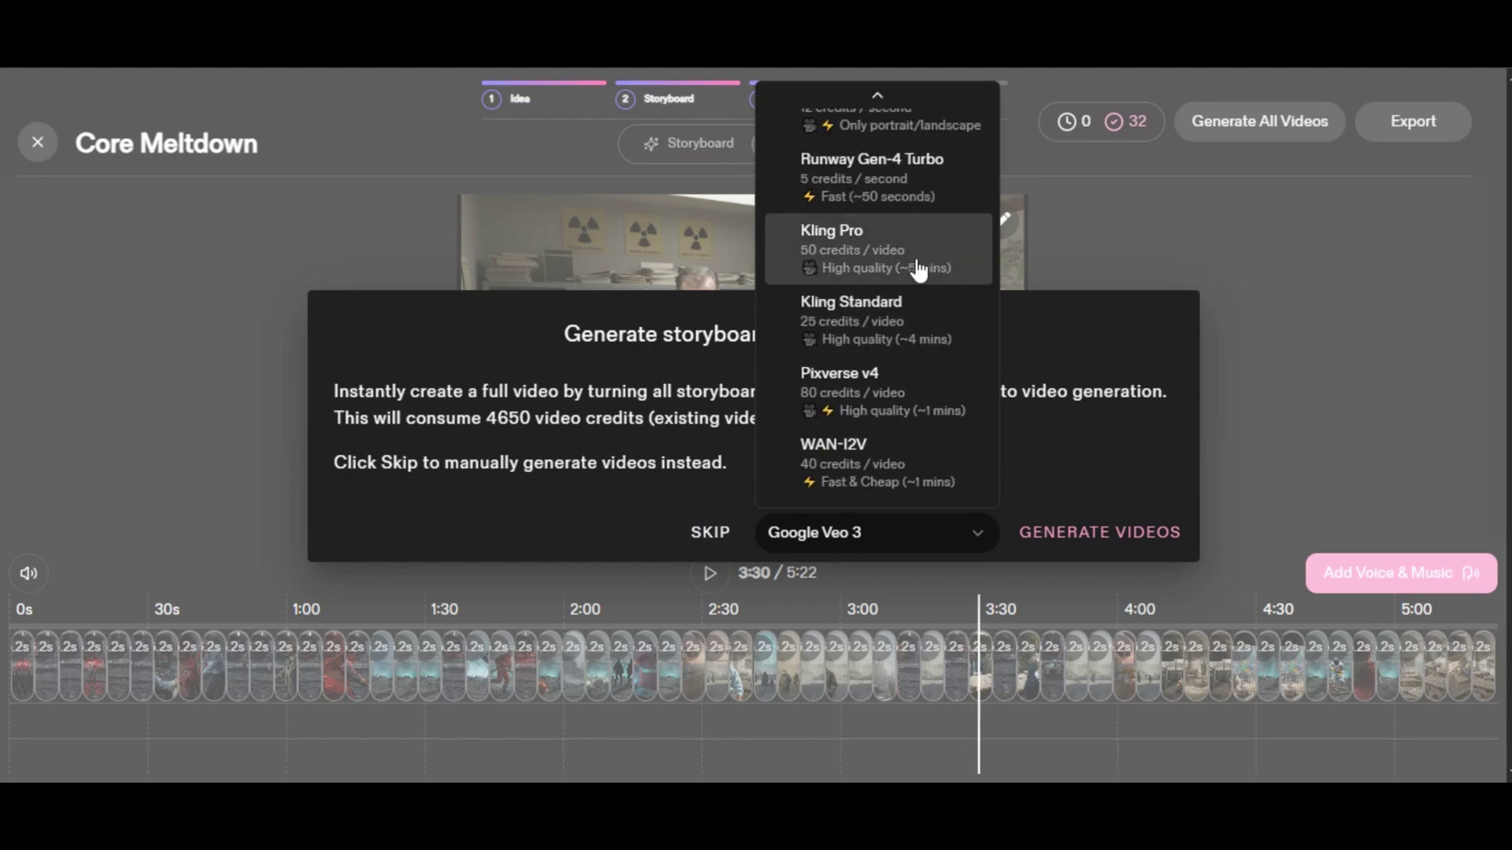
click(908, 179)
click(1091, 525)
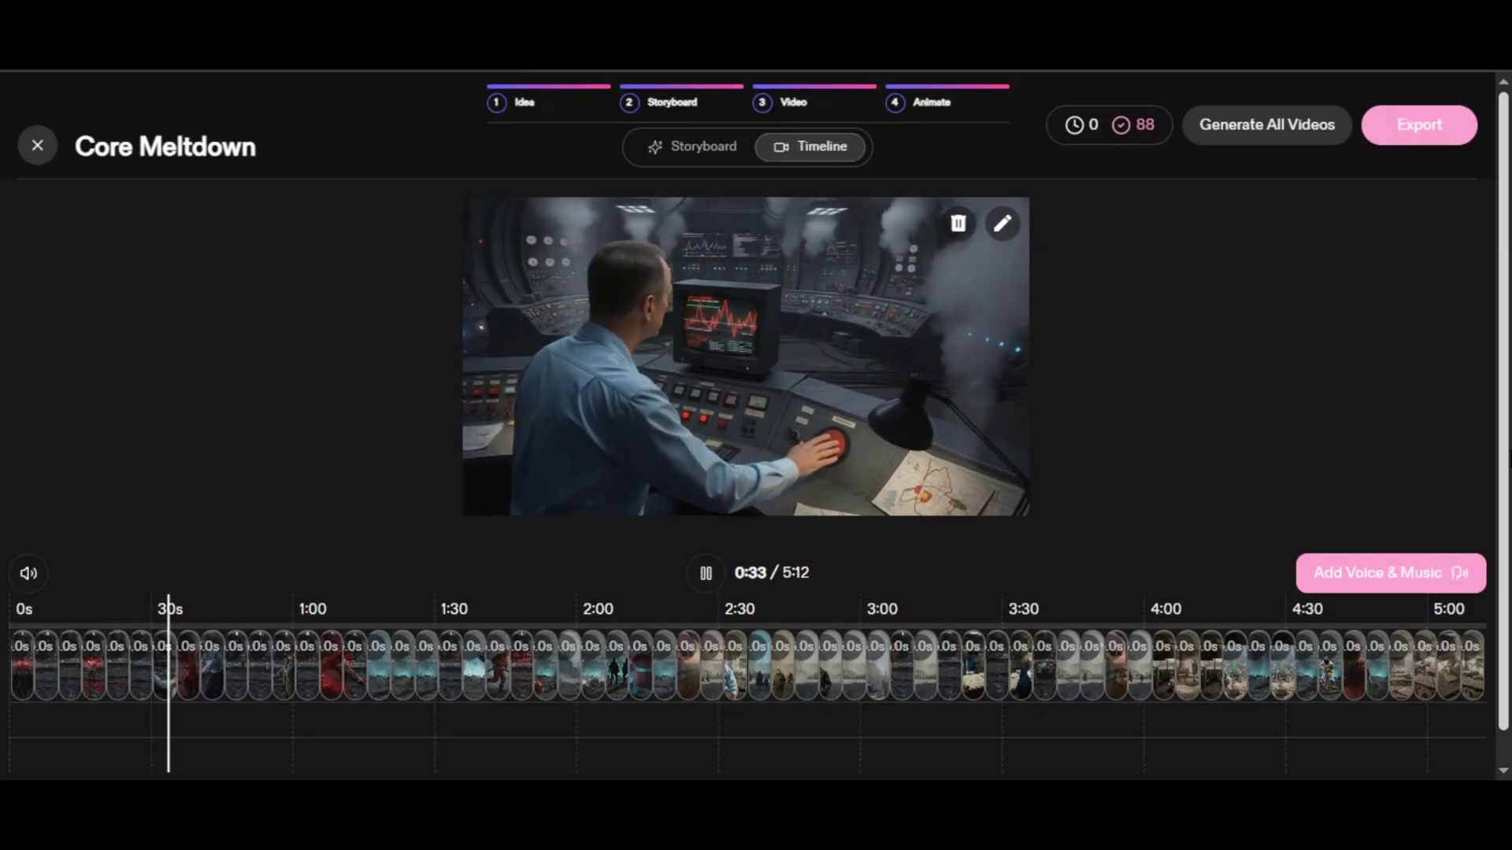
click(1418, 124)
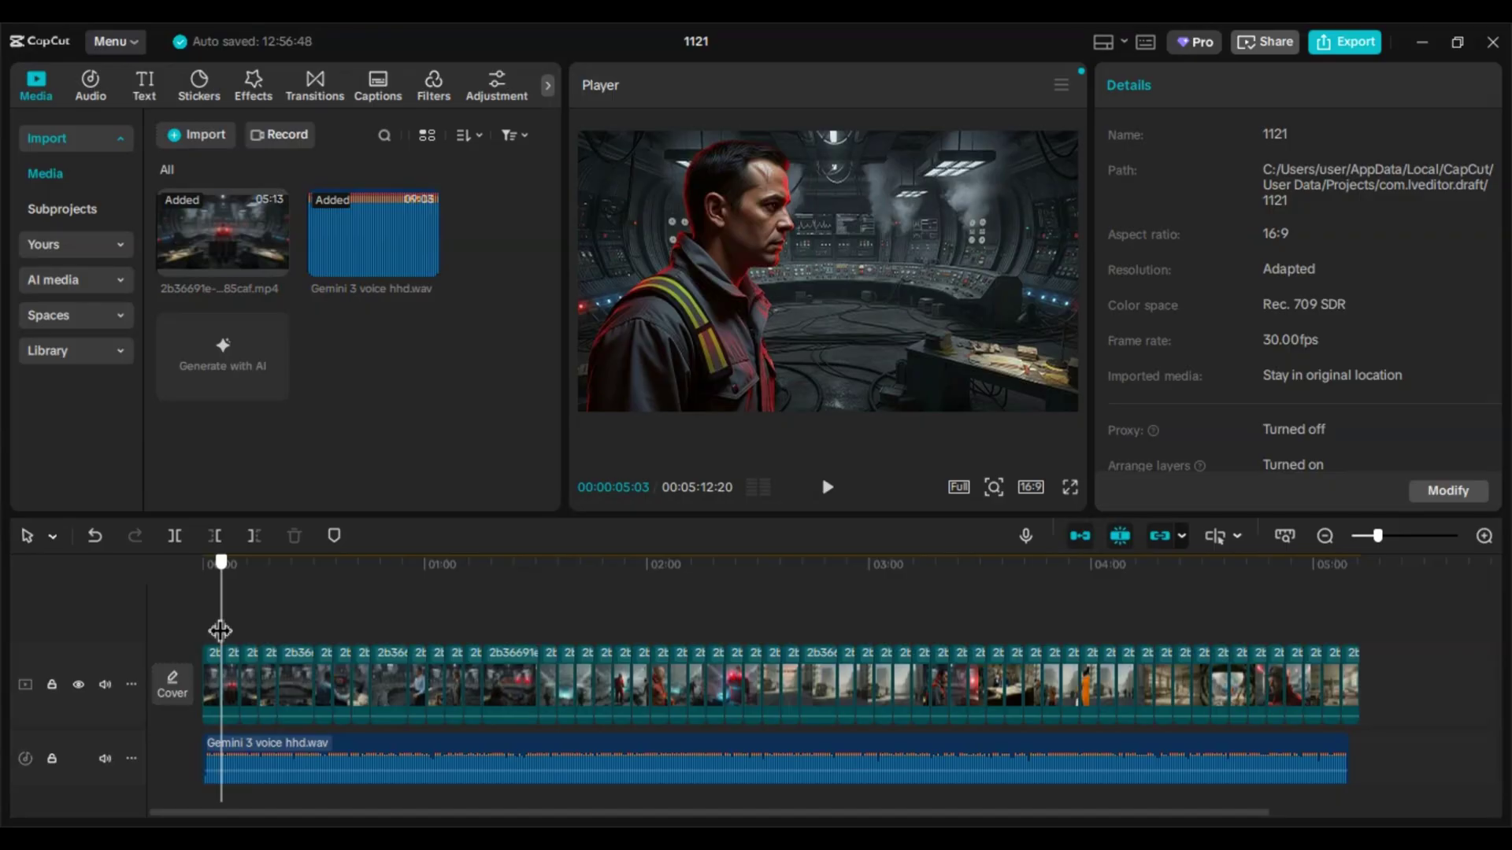
Add the Vignette effect to the timeline and stretch it to the end of the video
drag(380, 638, 1293, 663)
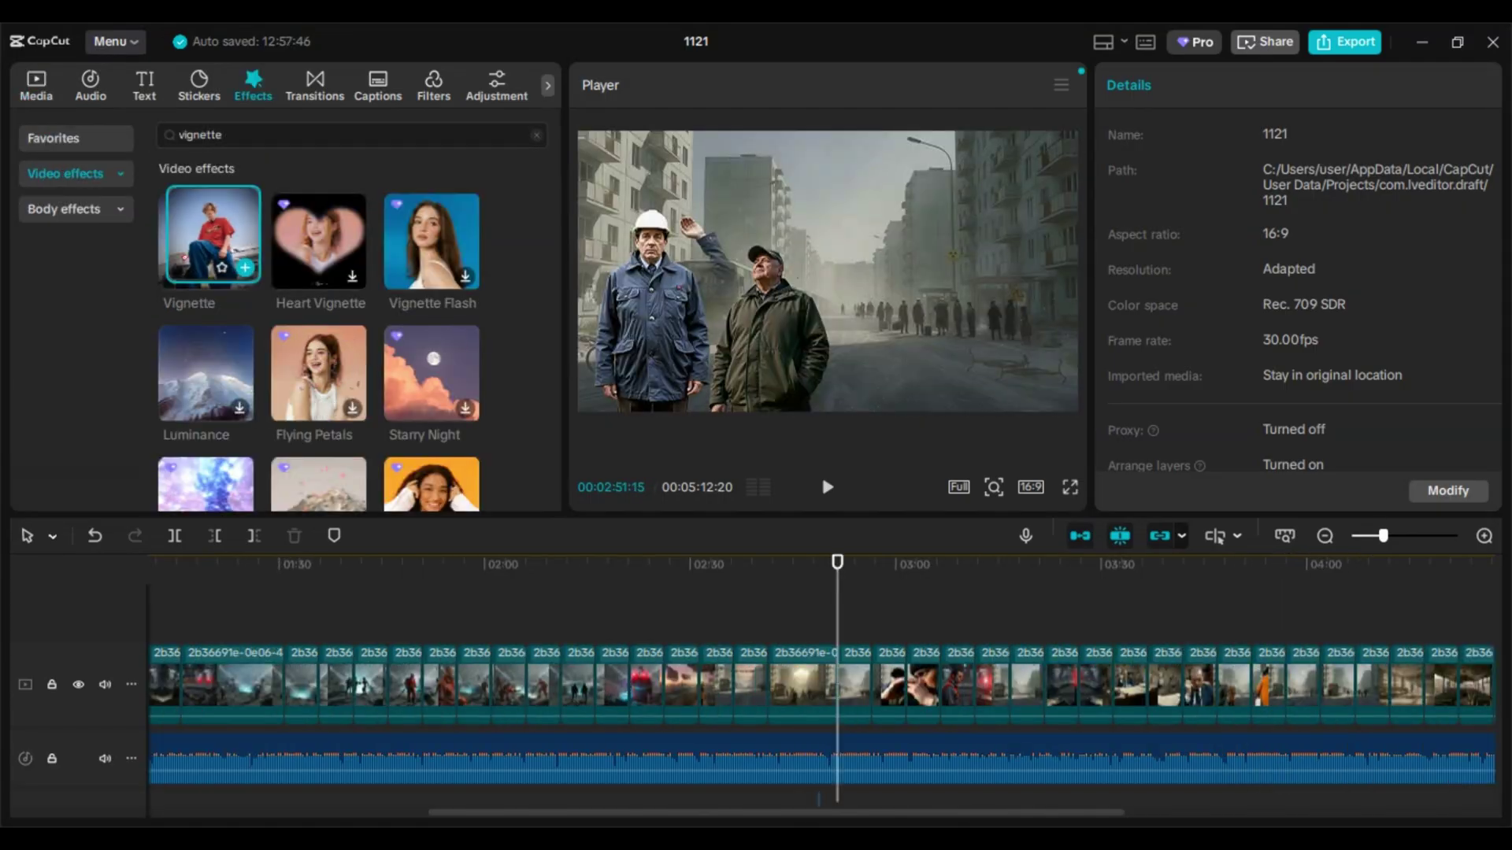
mouse_move(207, 243)
mouse_down()
mouse_move(234, 685)
mouse_move(692, 656)
mouse_up()
scroll(358, 674, down, 3)
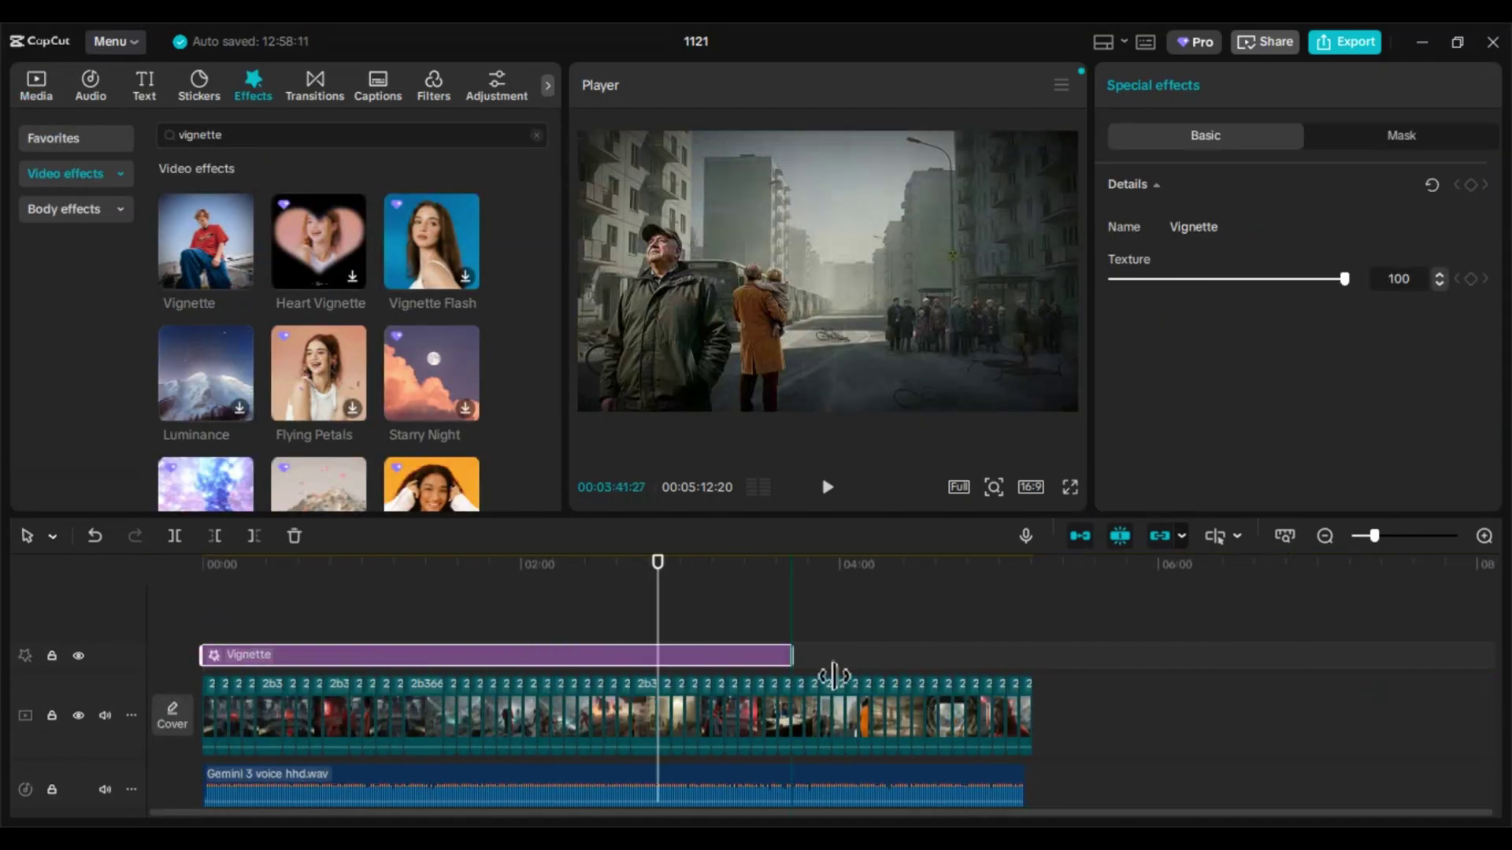
drag(414, 654, 1028, 661)
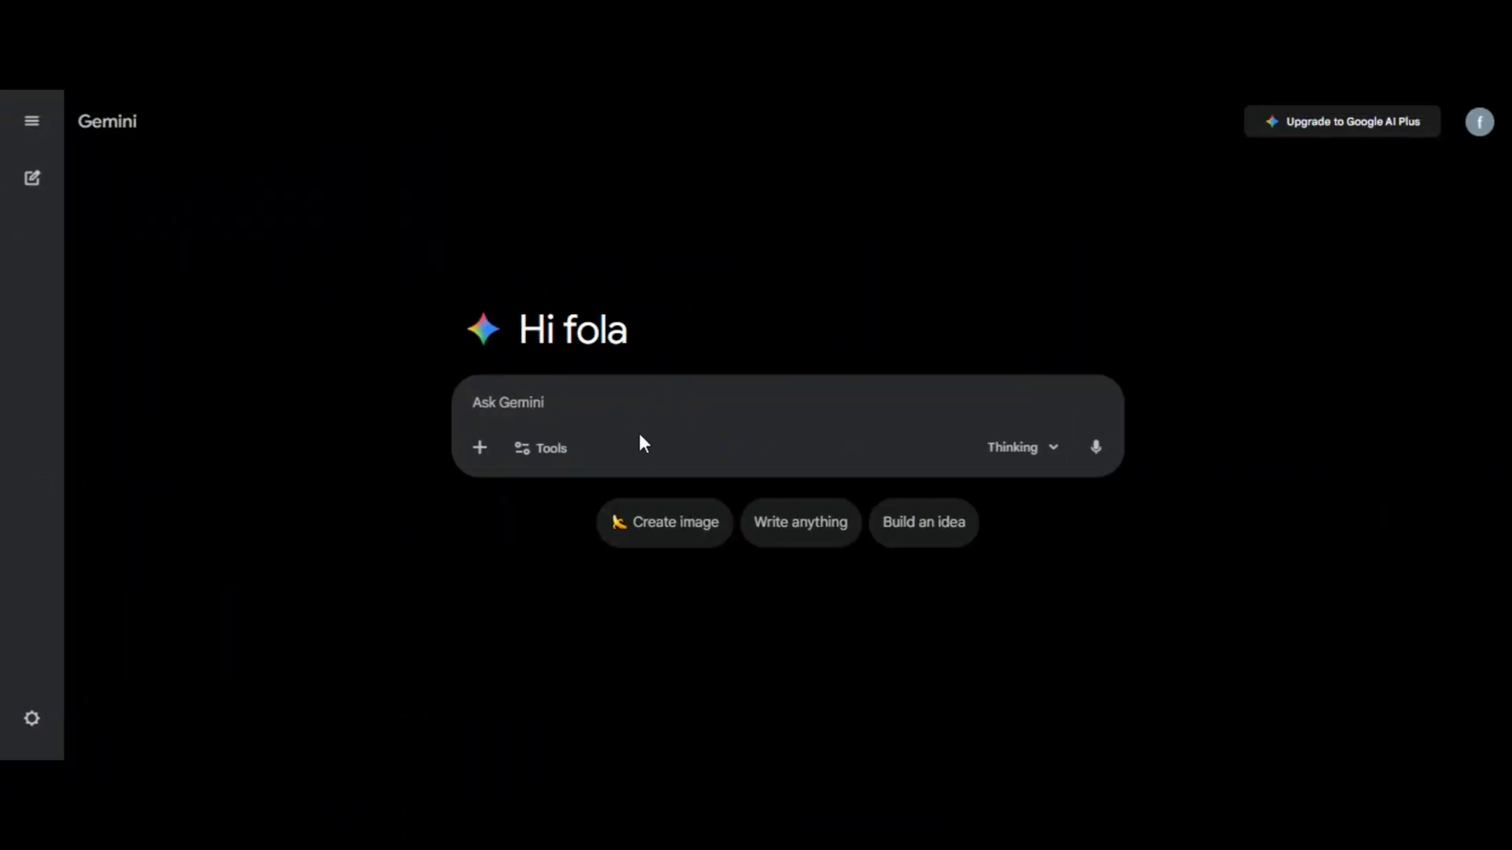
Switch to Create image and paste the prepared Balenciaga winter fashion prompt
click(643, 516)
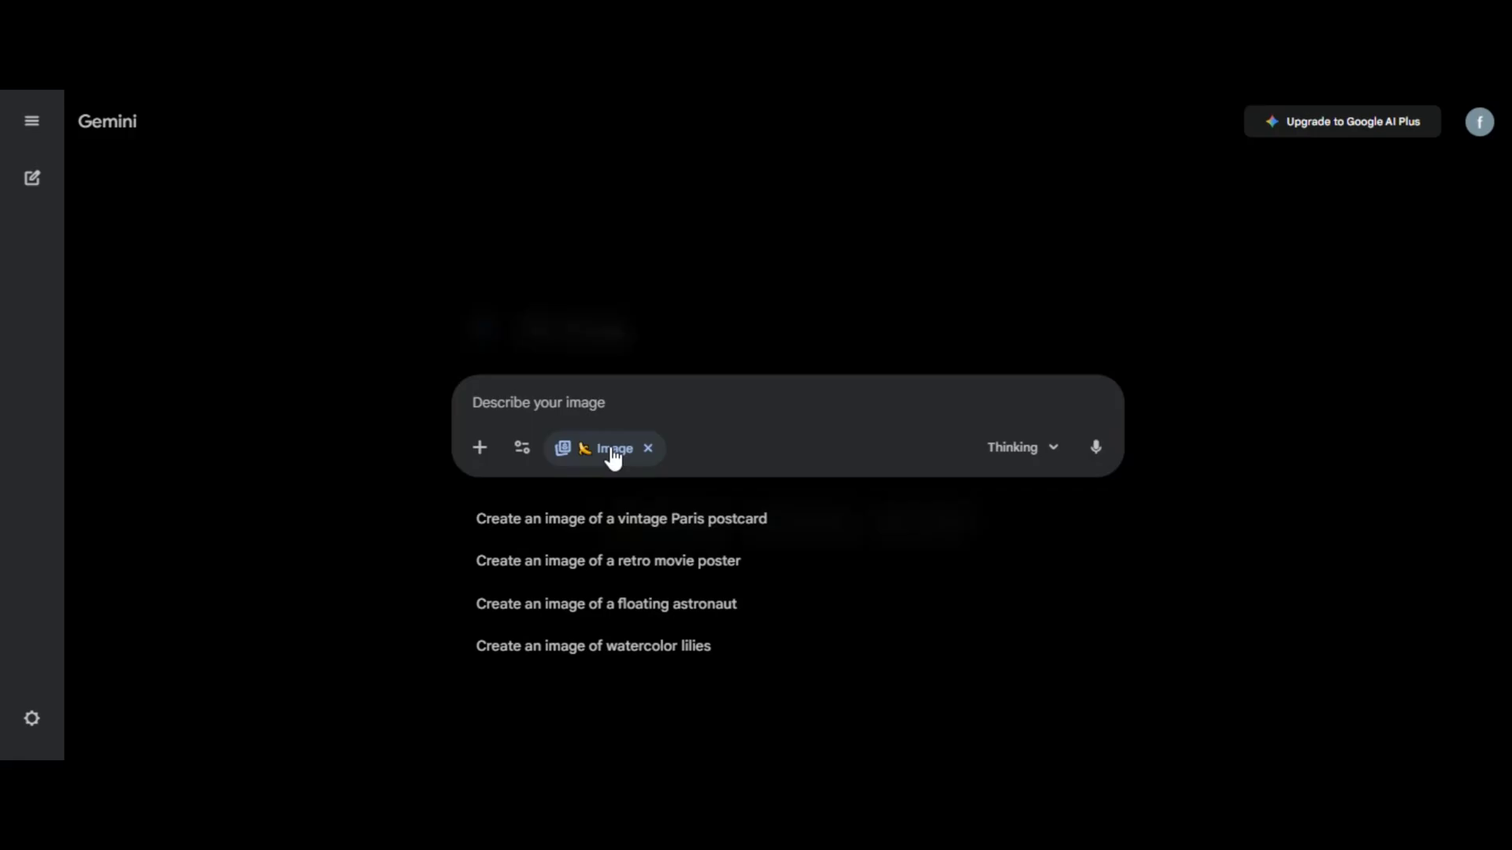
right_click(532, 405)
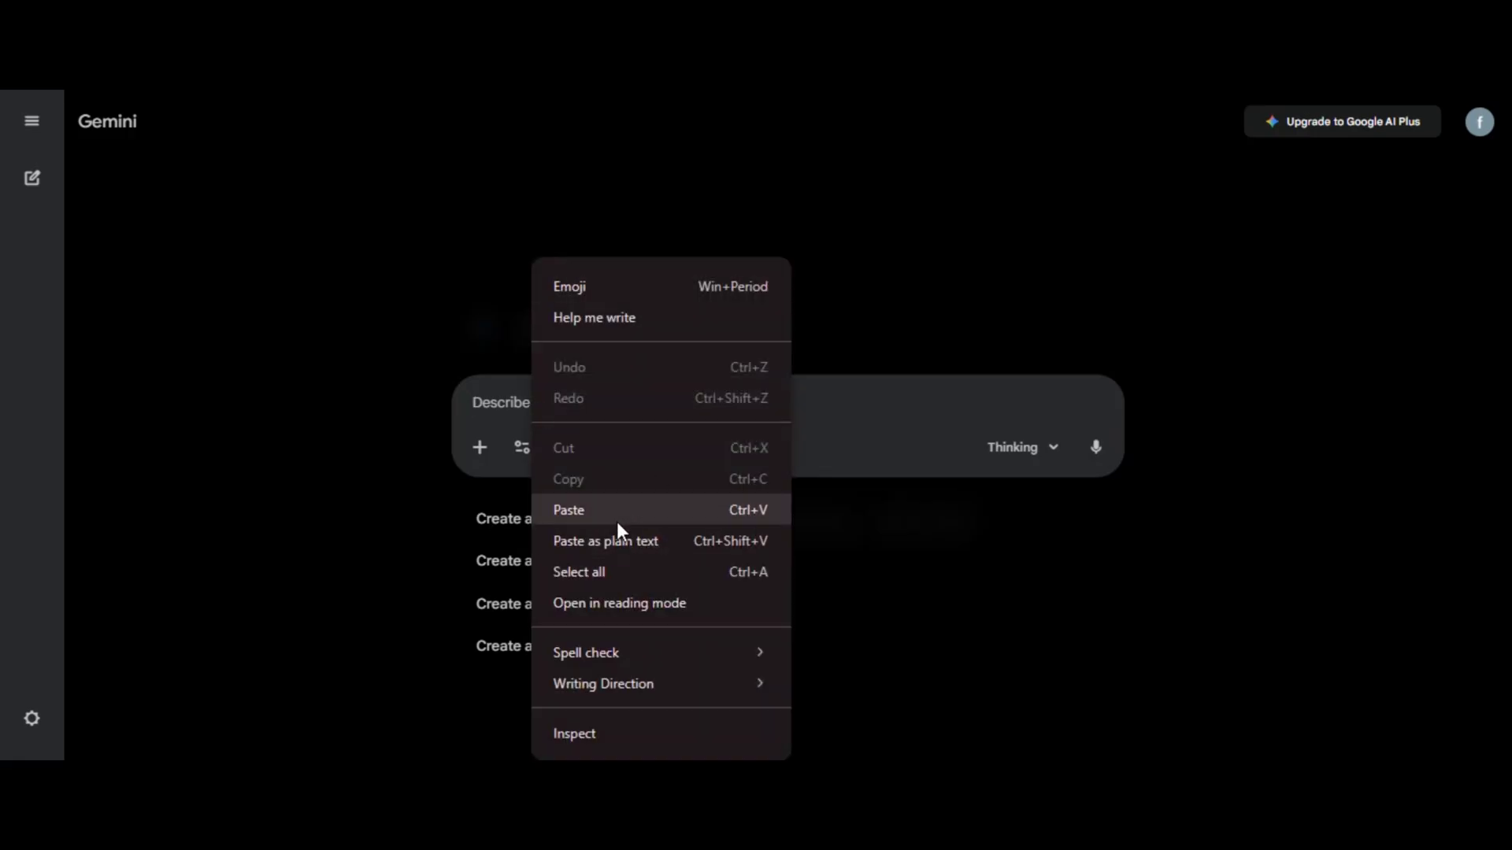
click(568, 509)
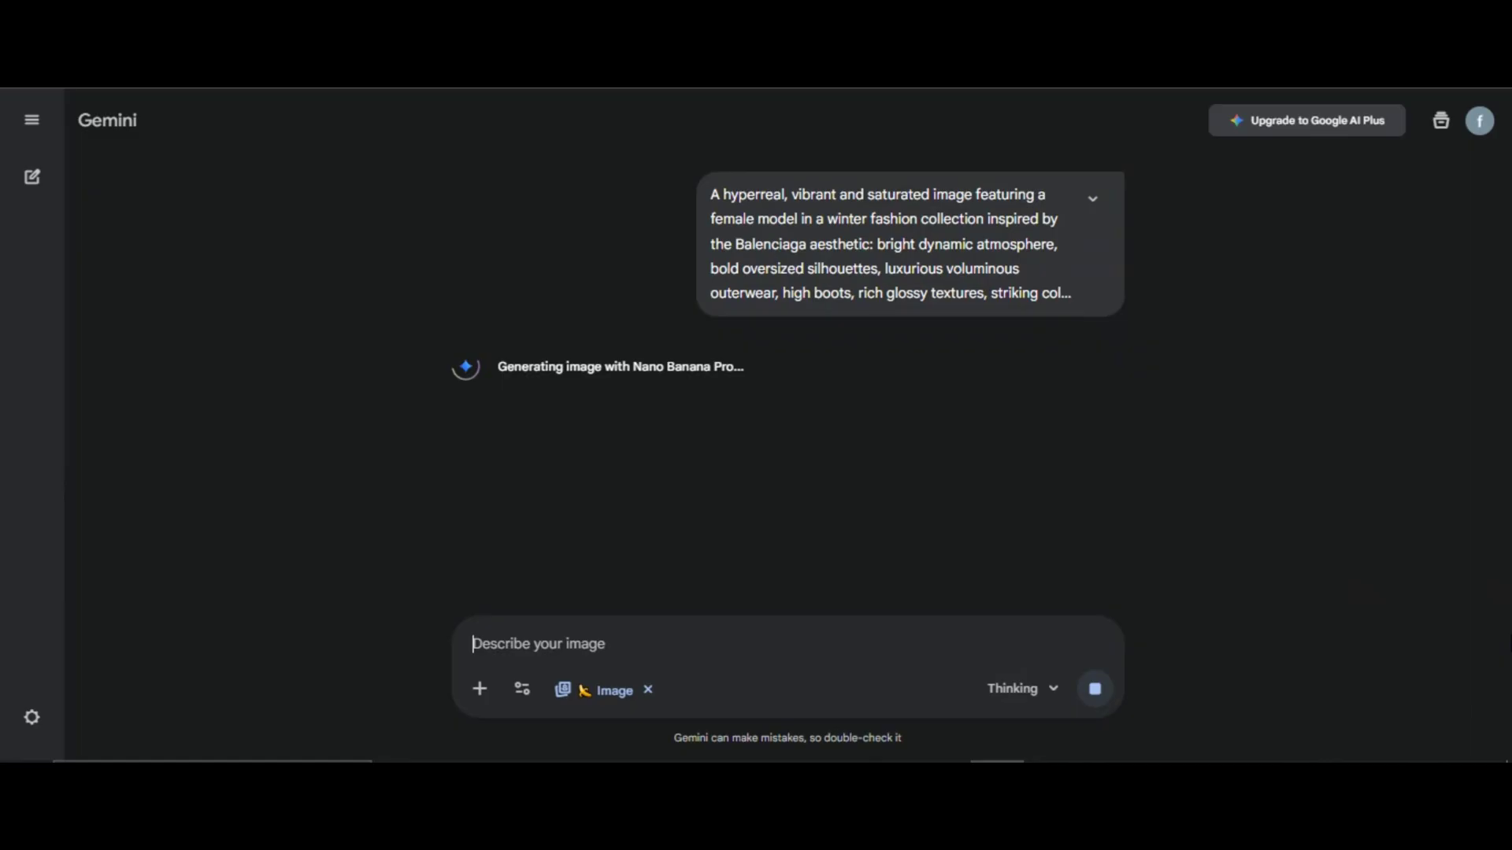
View the generated blue-puffer fashion image at full size
click(803, 458)
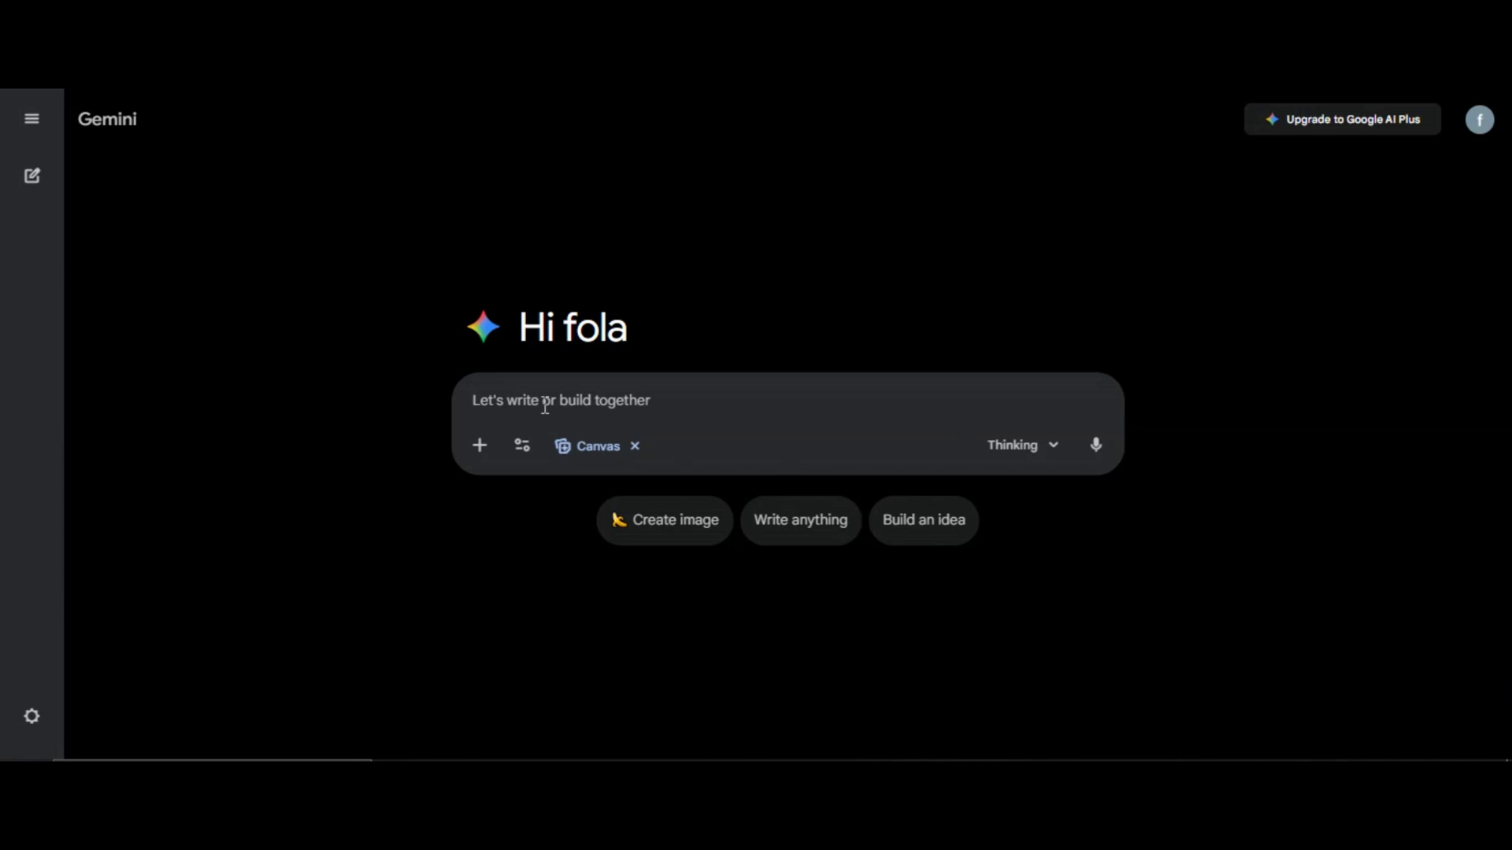
text(Create a 'Polyrhythmic P)
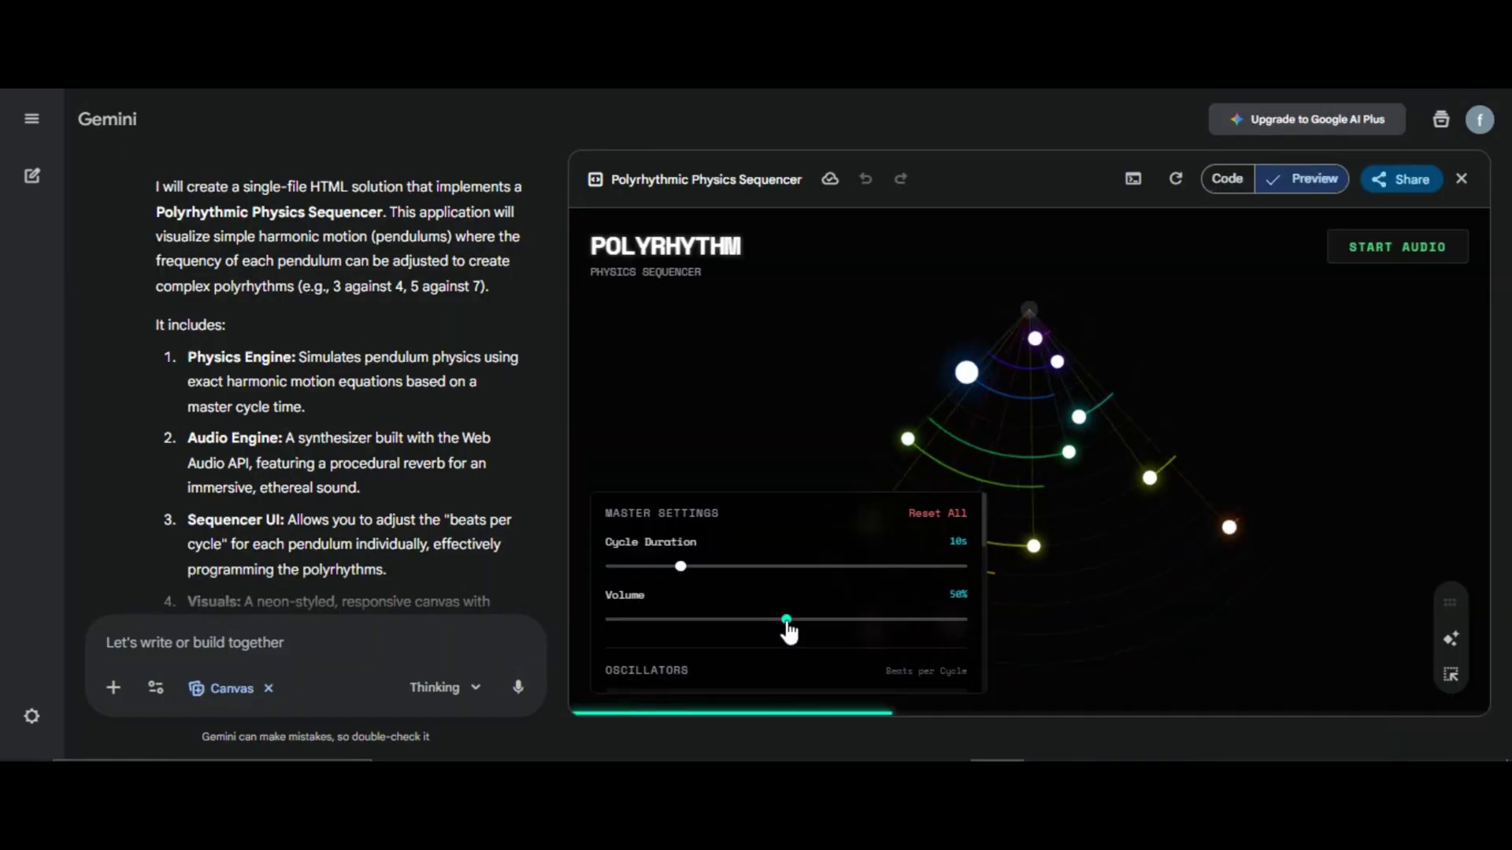
Turn on AUDIO ACTIVE for the pendulum sequencer and raise its volume to 100%
drag(893, 622, 952, 623)
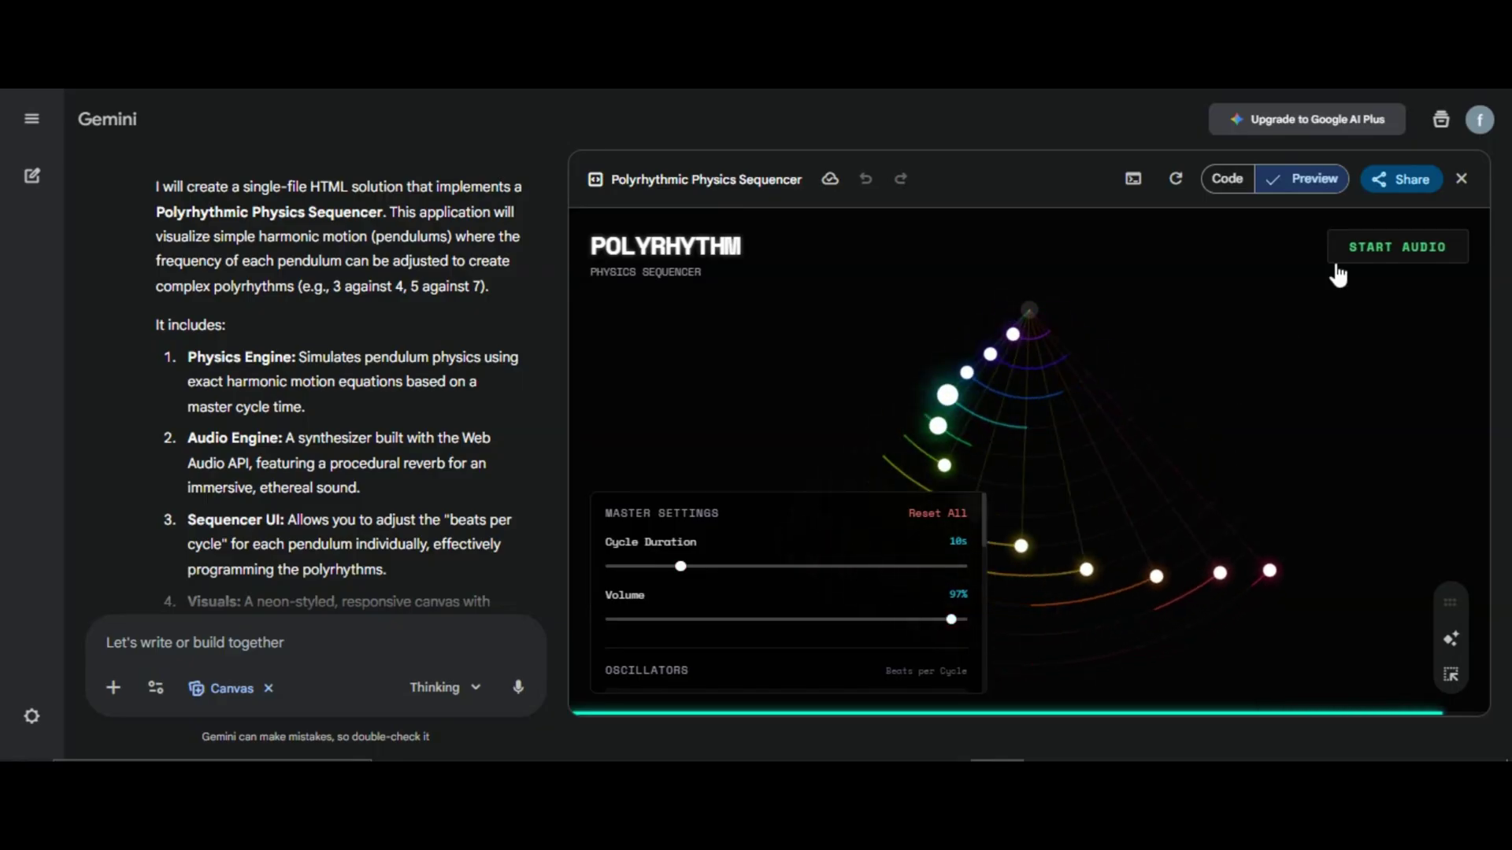
click(1395, 246)
click(703, 622)
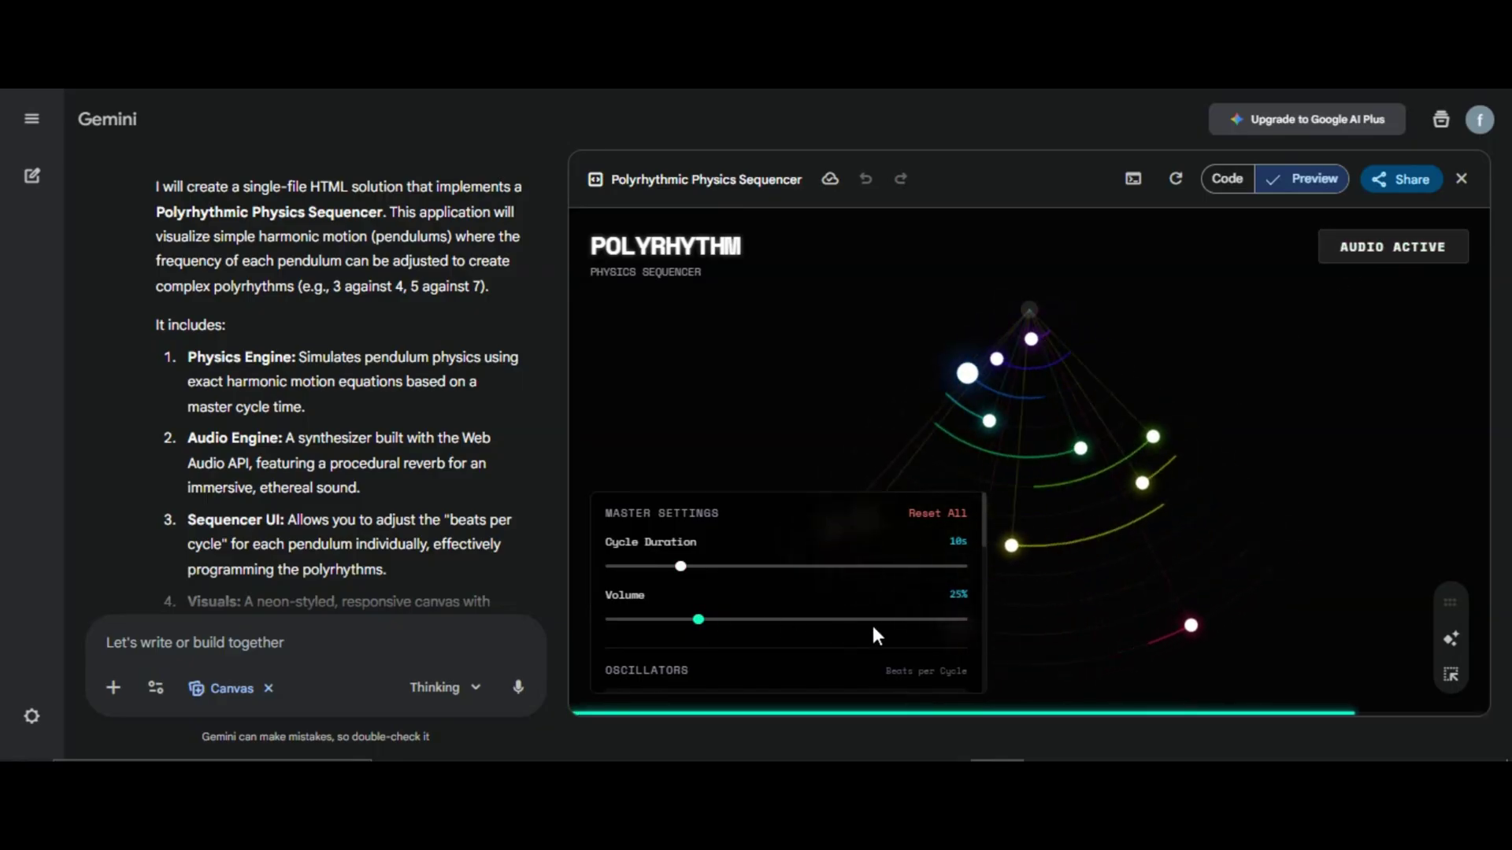
click(902, 622)
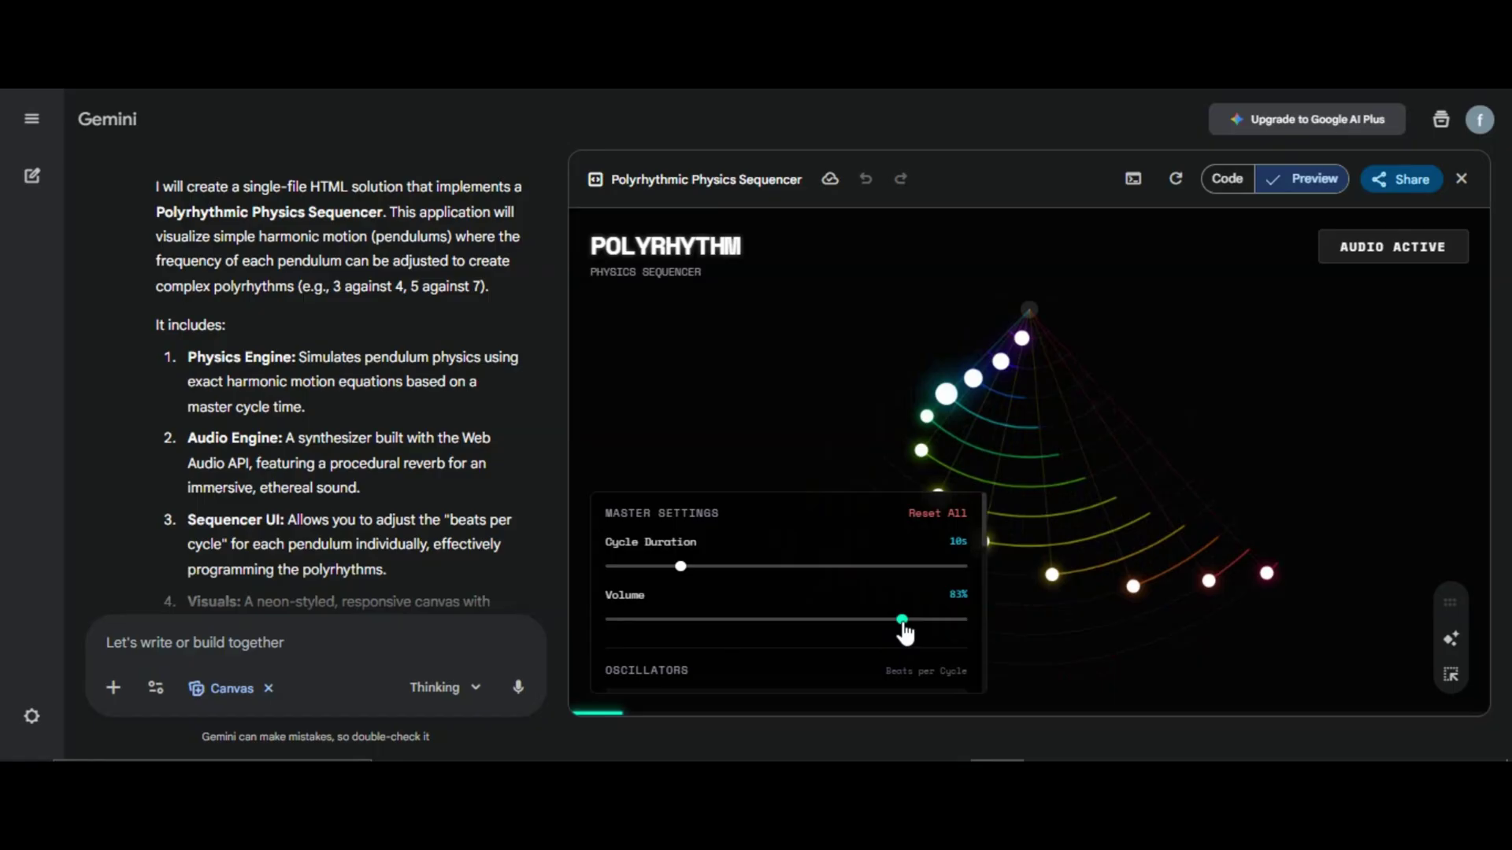
drag(906, 623, 995, 619)
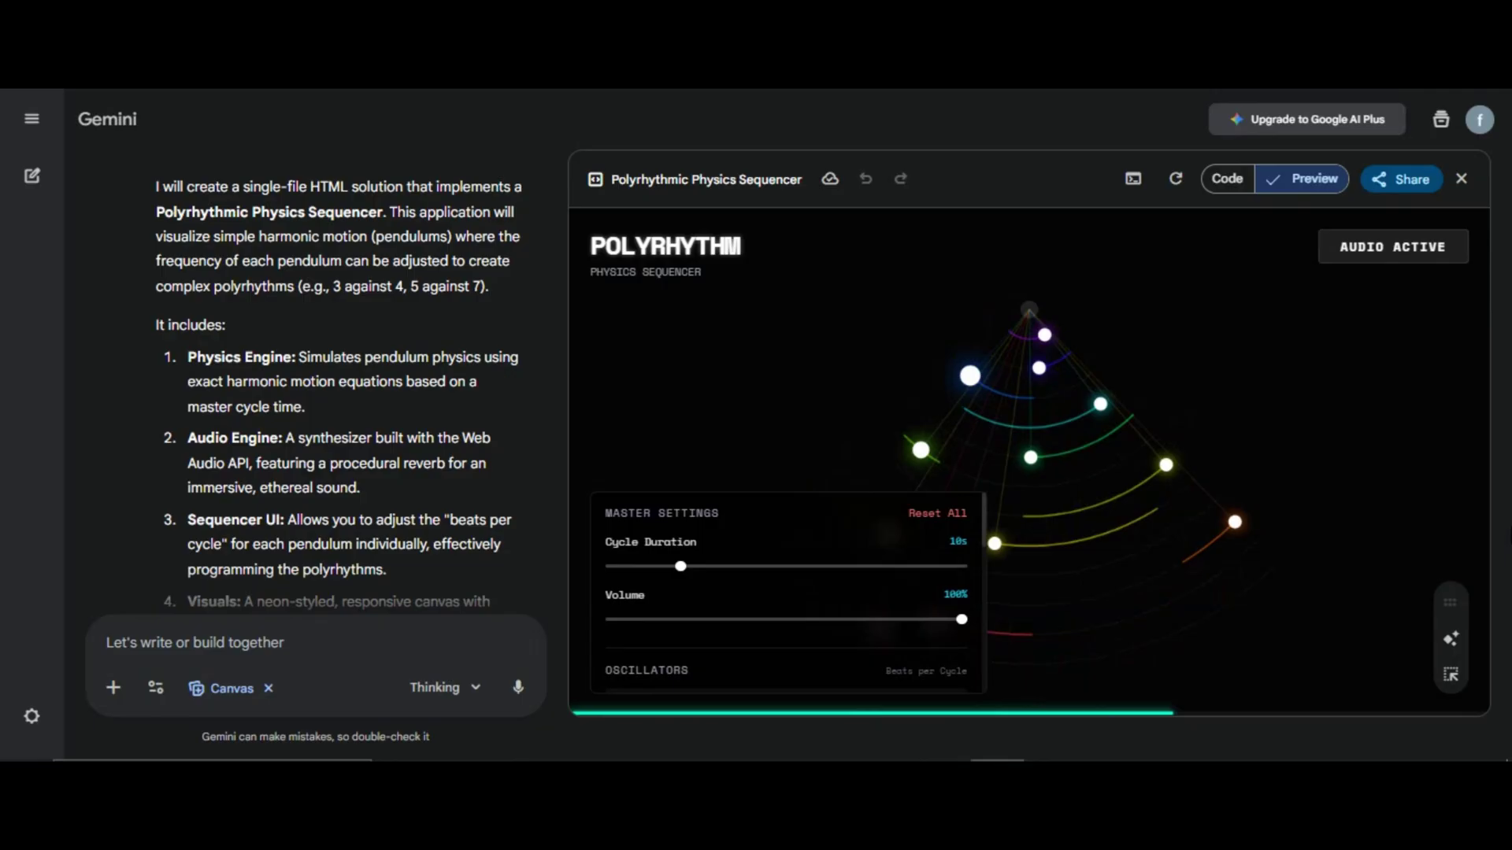
scroll(780, 569, down, 1)
scroll(780, 569, down, 3)
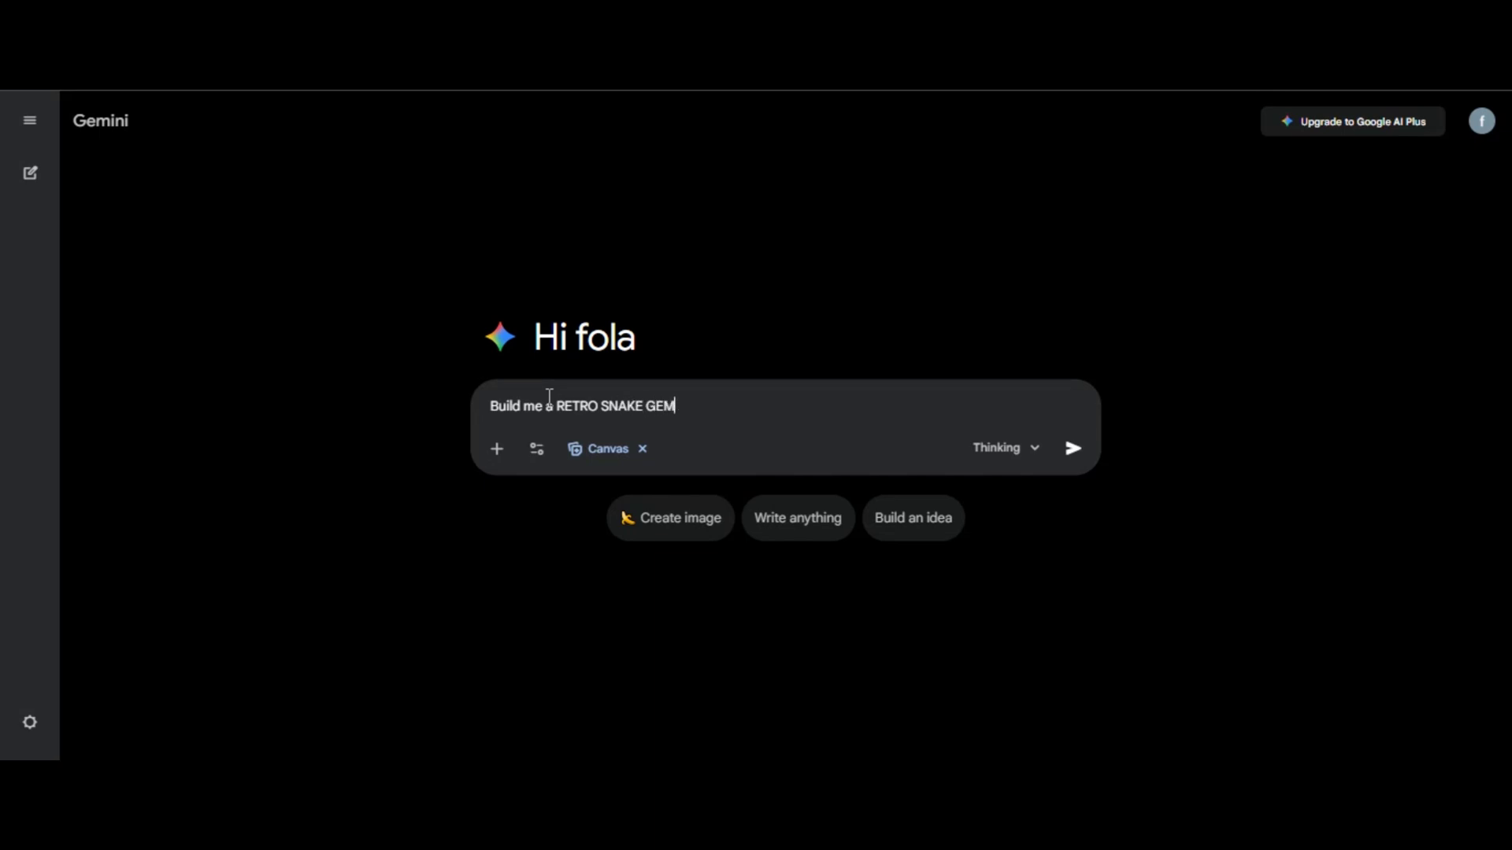
text(E)
Send the 'Build me a RETRO SNAKE GEME' request with Canvas on
click(1072, 447)
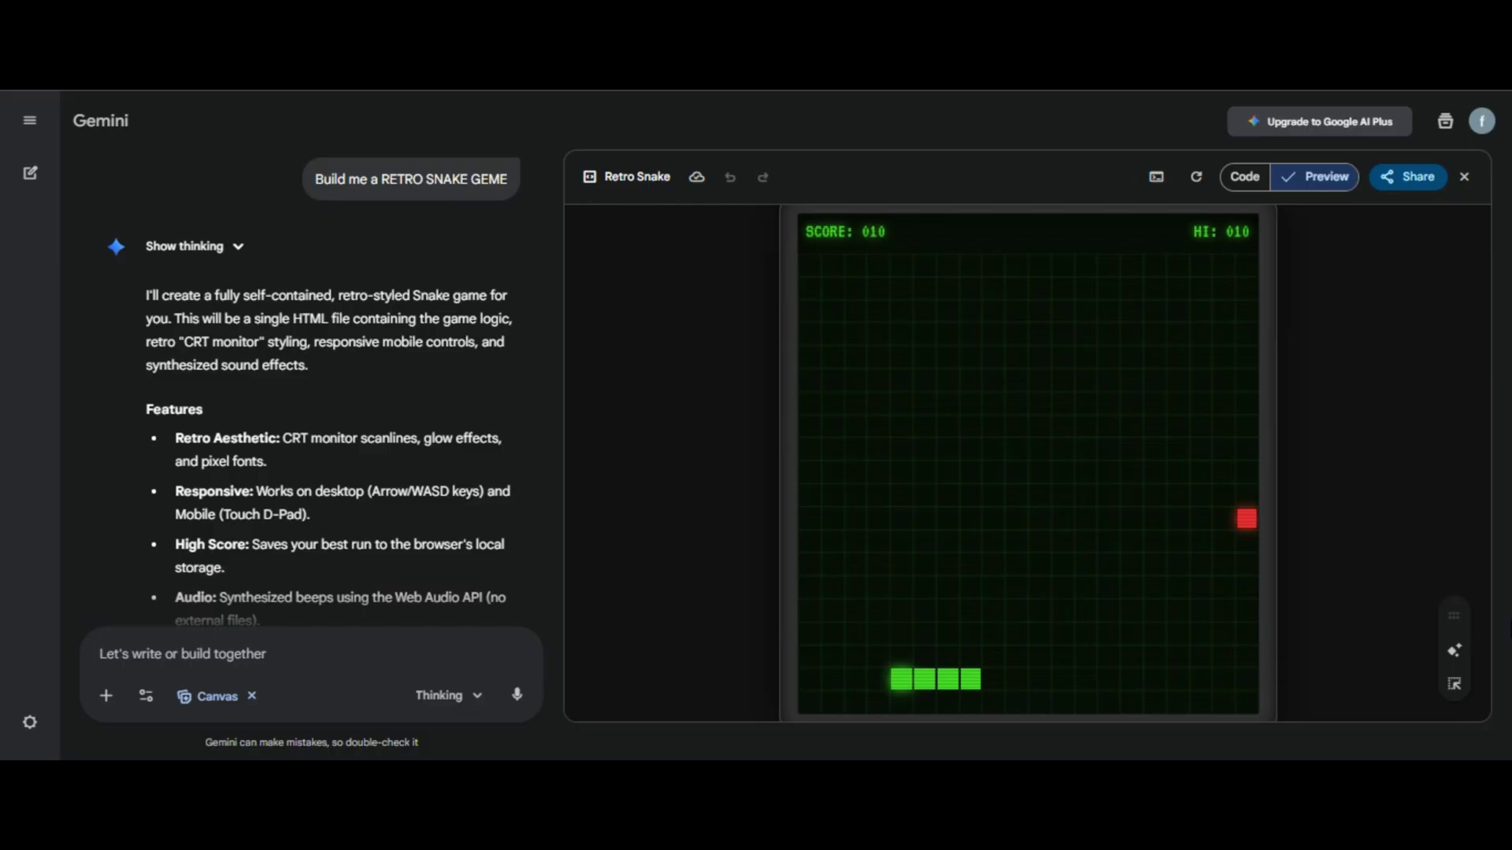
Play the Retro Snake preview with the arrow keys, eating food up to a high score of 70
key(Up)
key(Right)
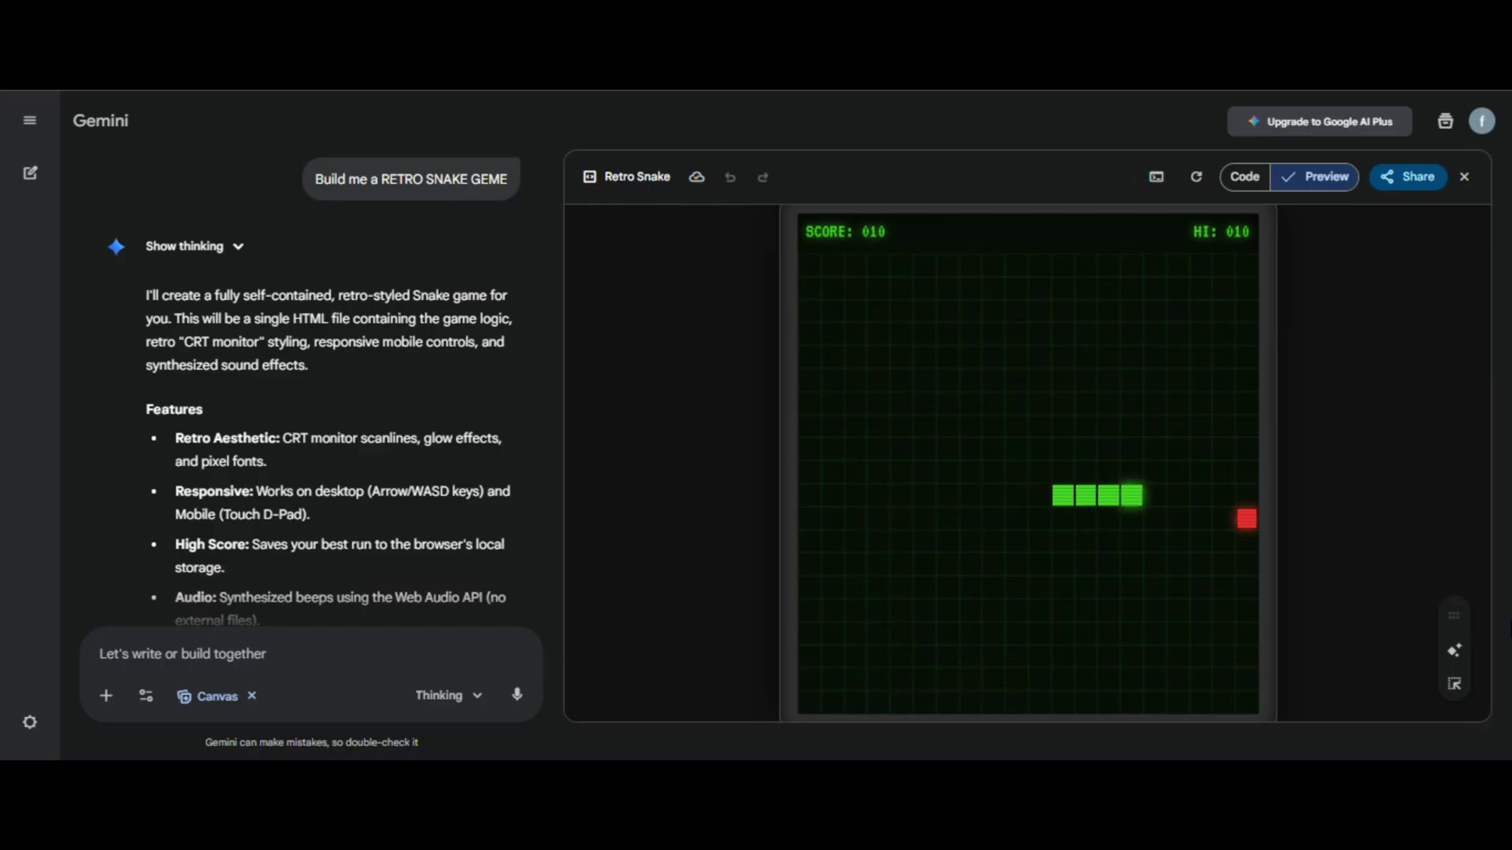
key(Down)
key(Left)
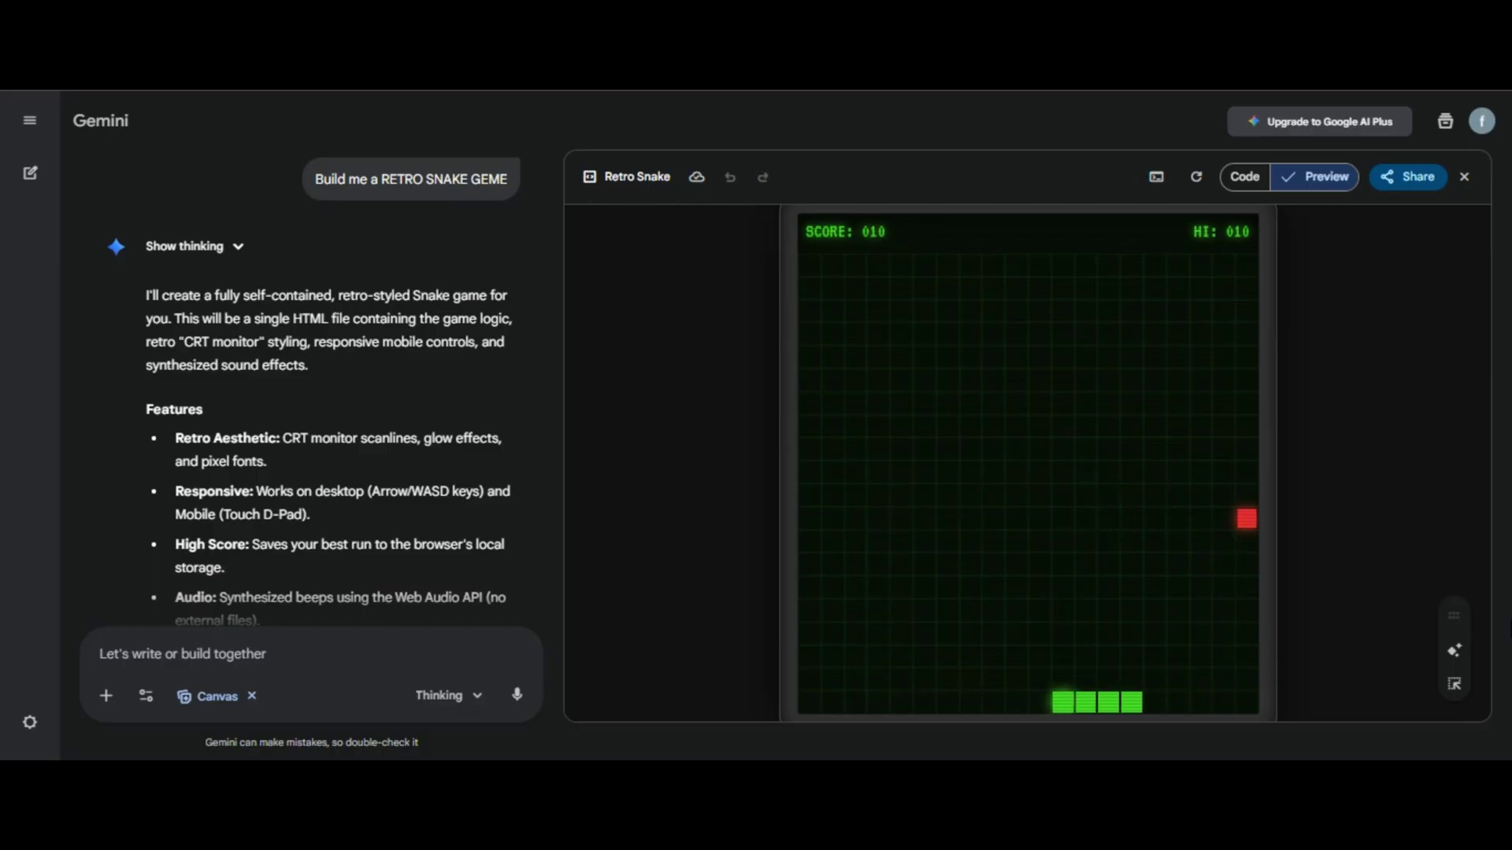
key(Up)
key(Right)
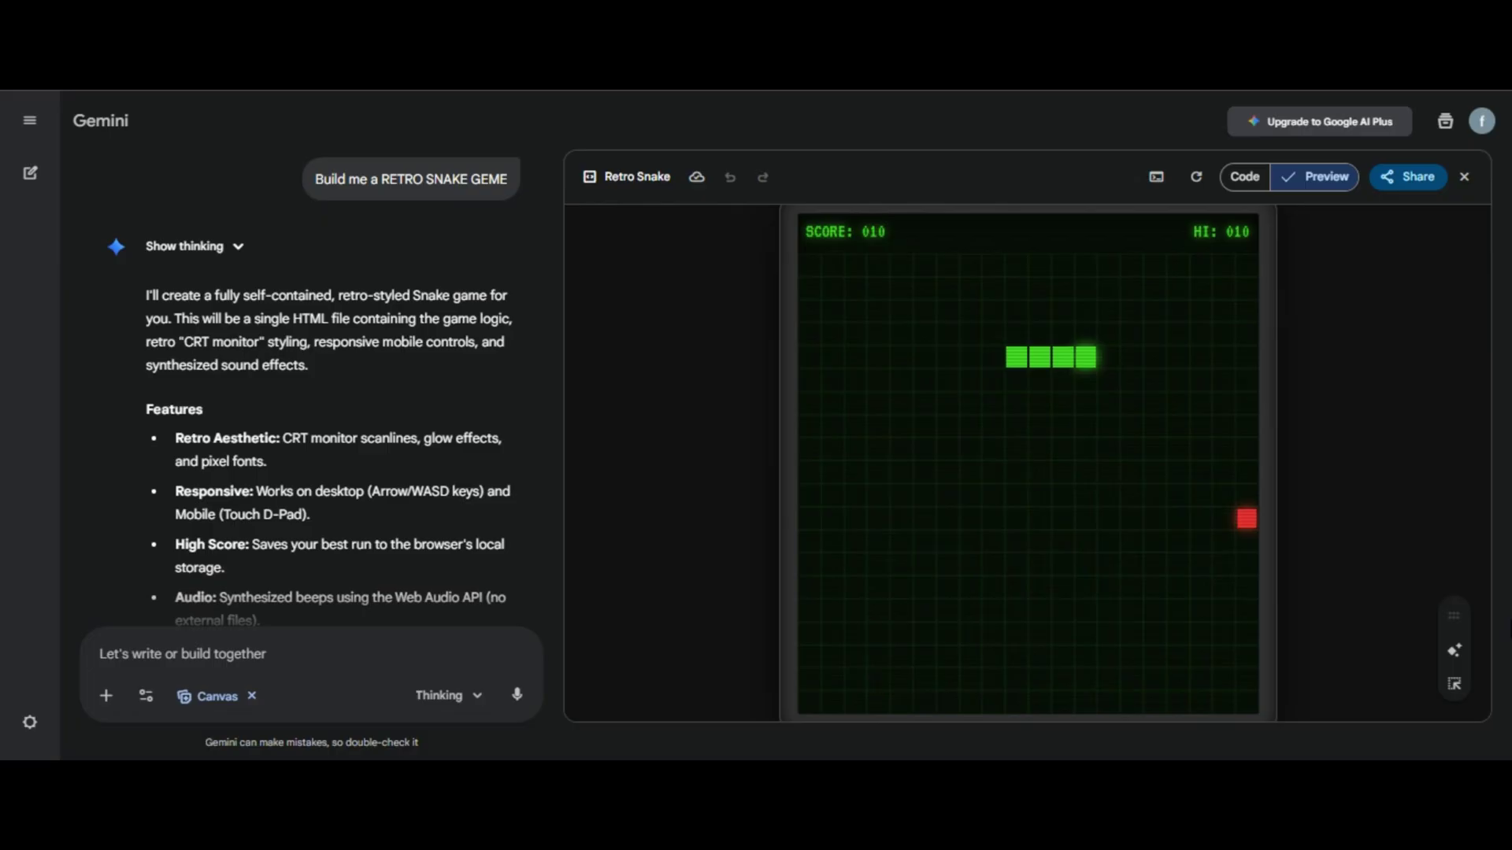
key(Down)
key(Left)
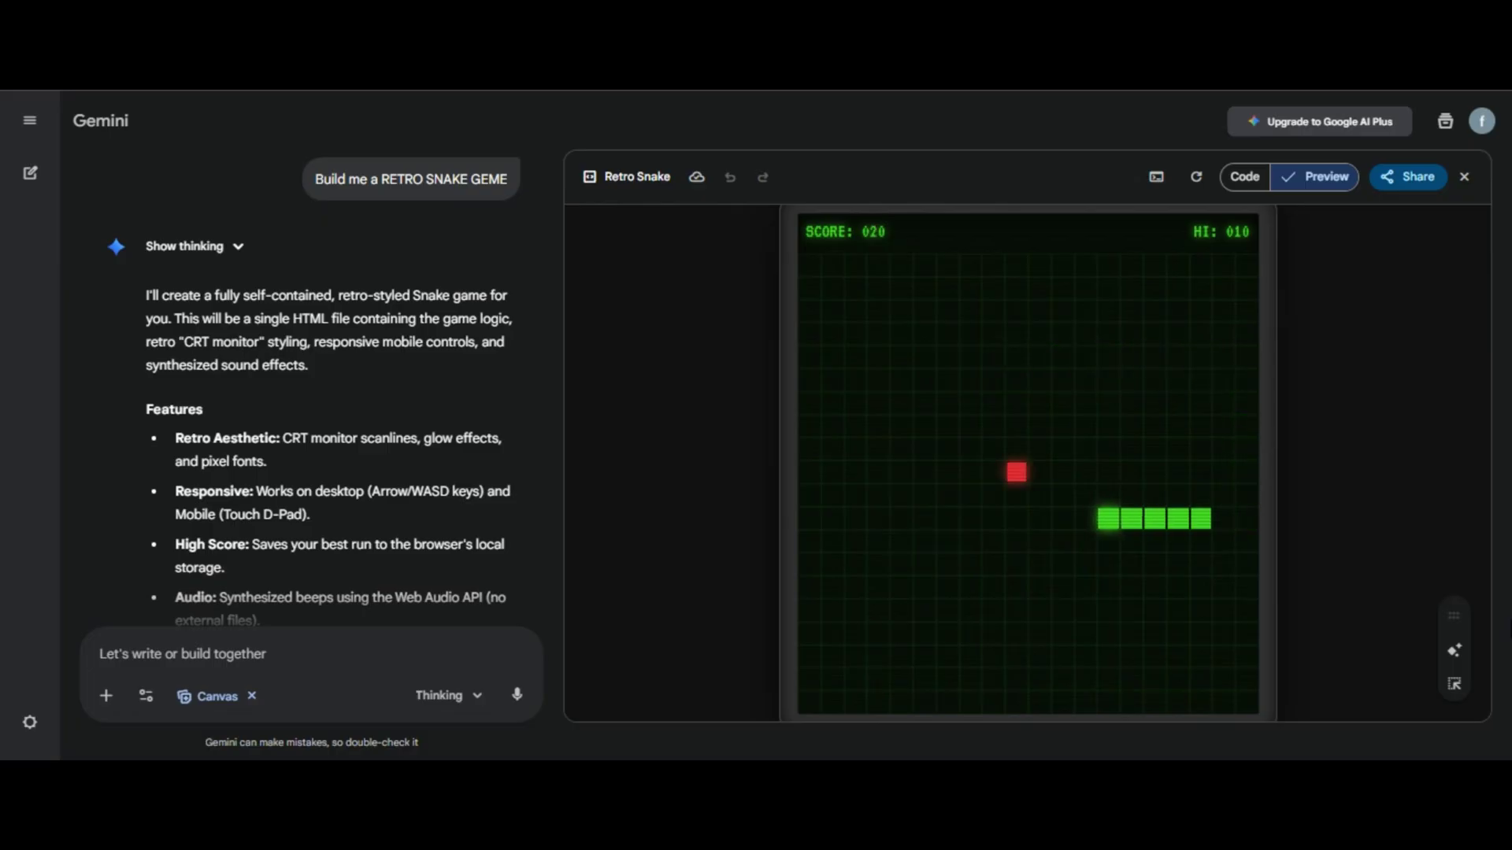
key(Up)
key(Left)
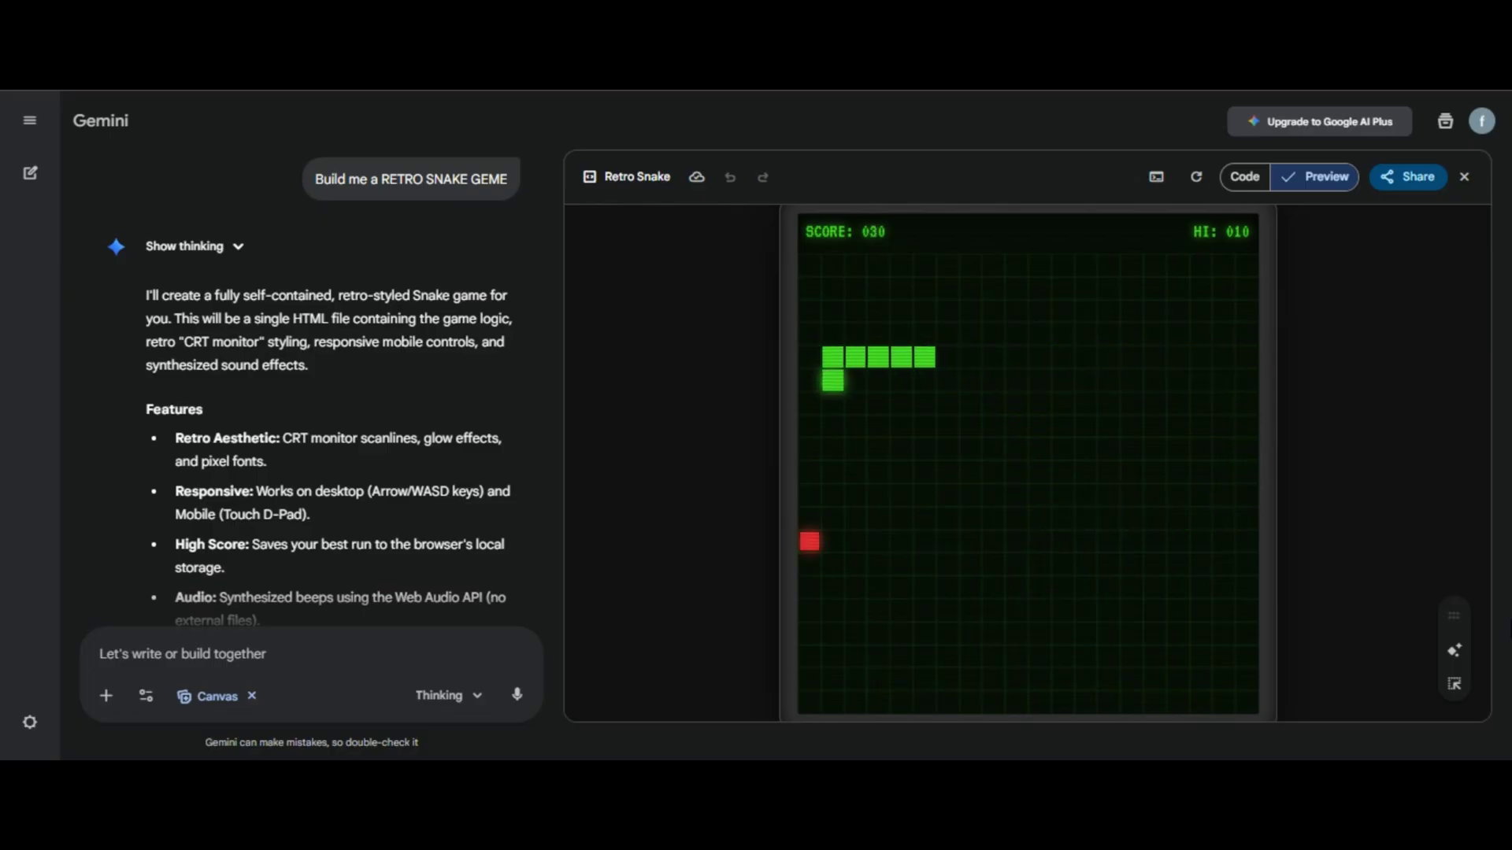
key(Down)
key(Right)
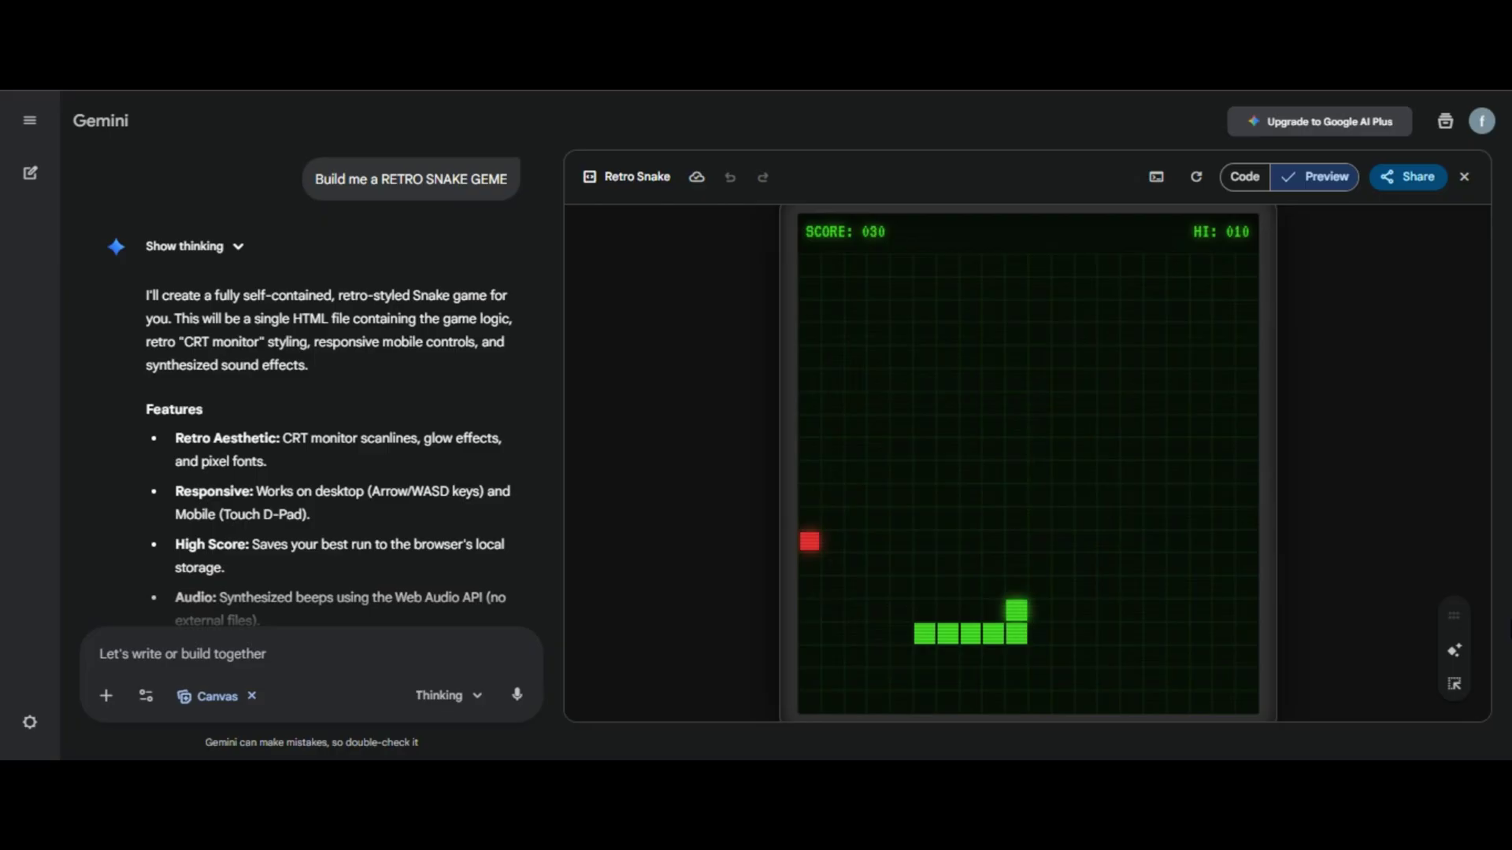
key(Up)
key(Left)
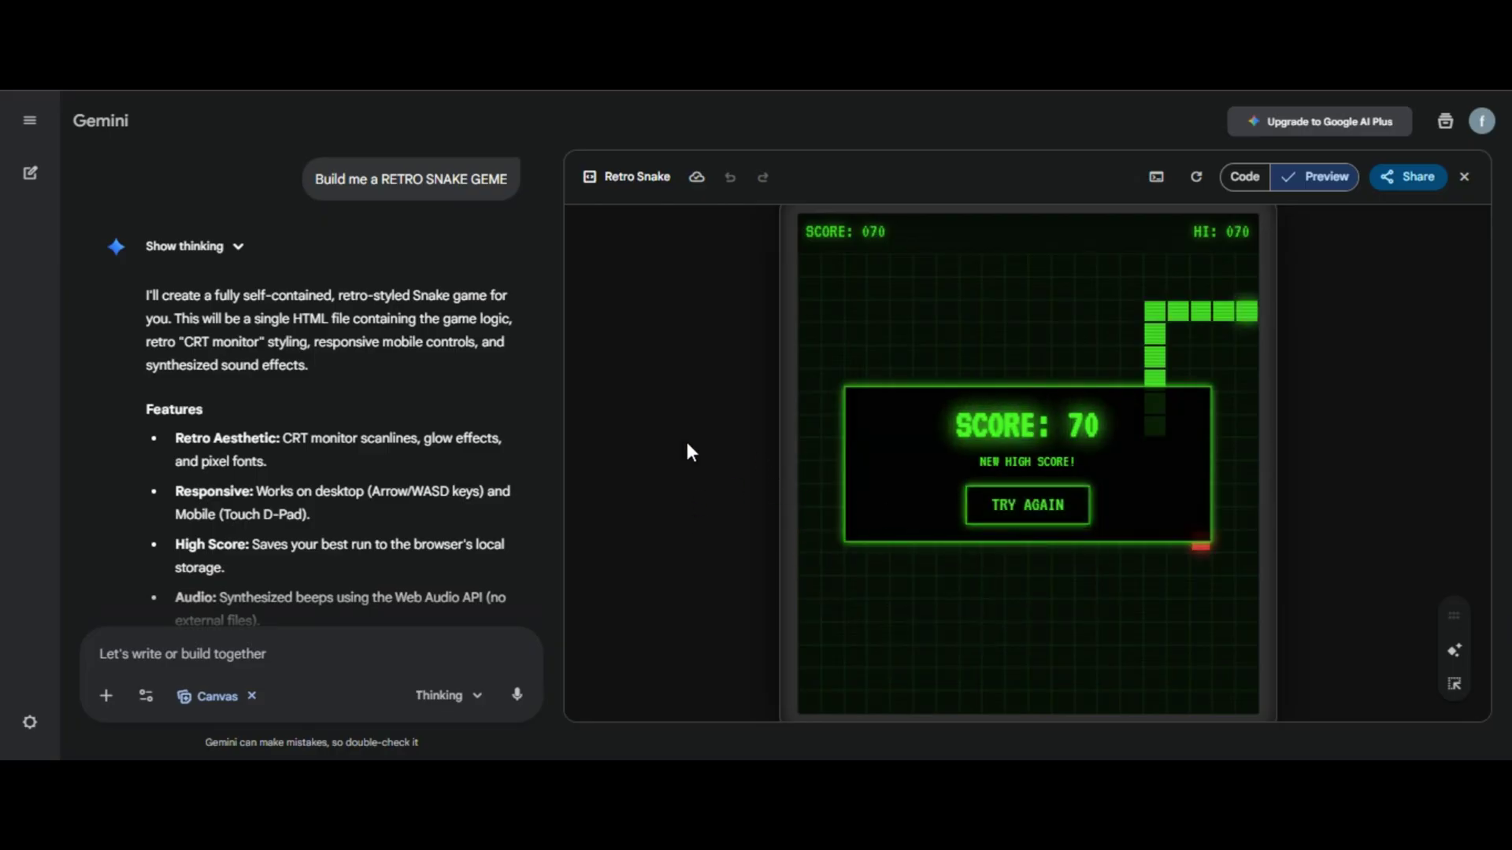
scroll(380, 538, down, 5)
scroll(379, 537, down, 2)
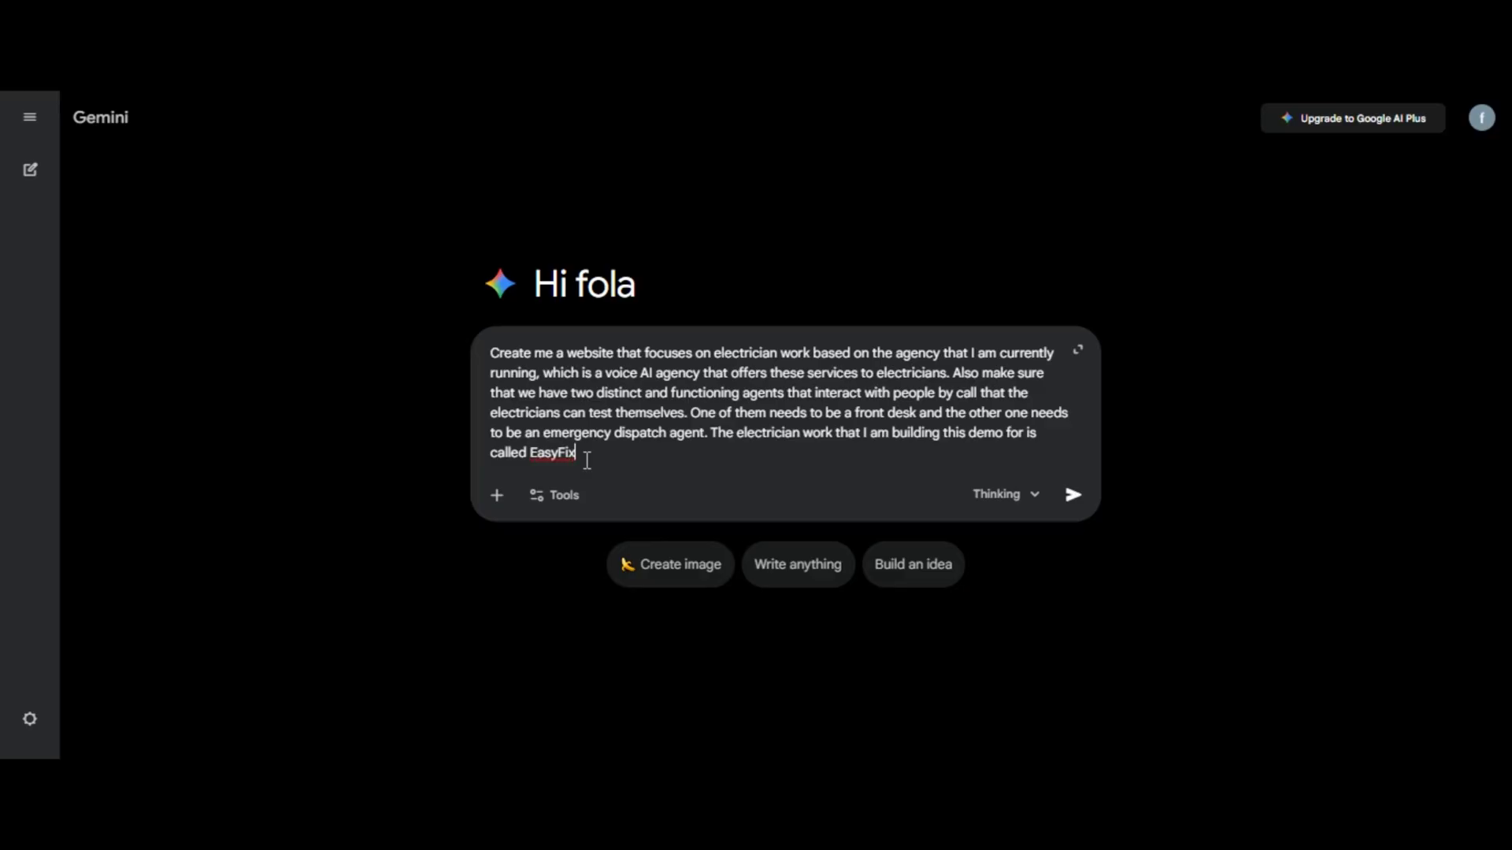
Enable Canvas from Tools and submit the EasyFix electrician voice-agent website prompt
click(567, 497)
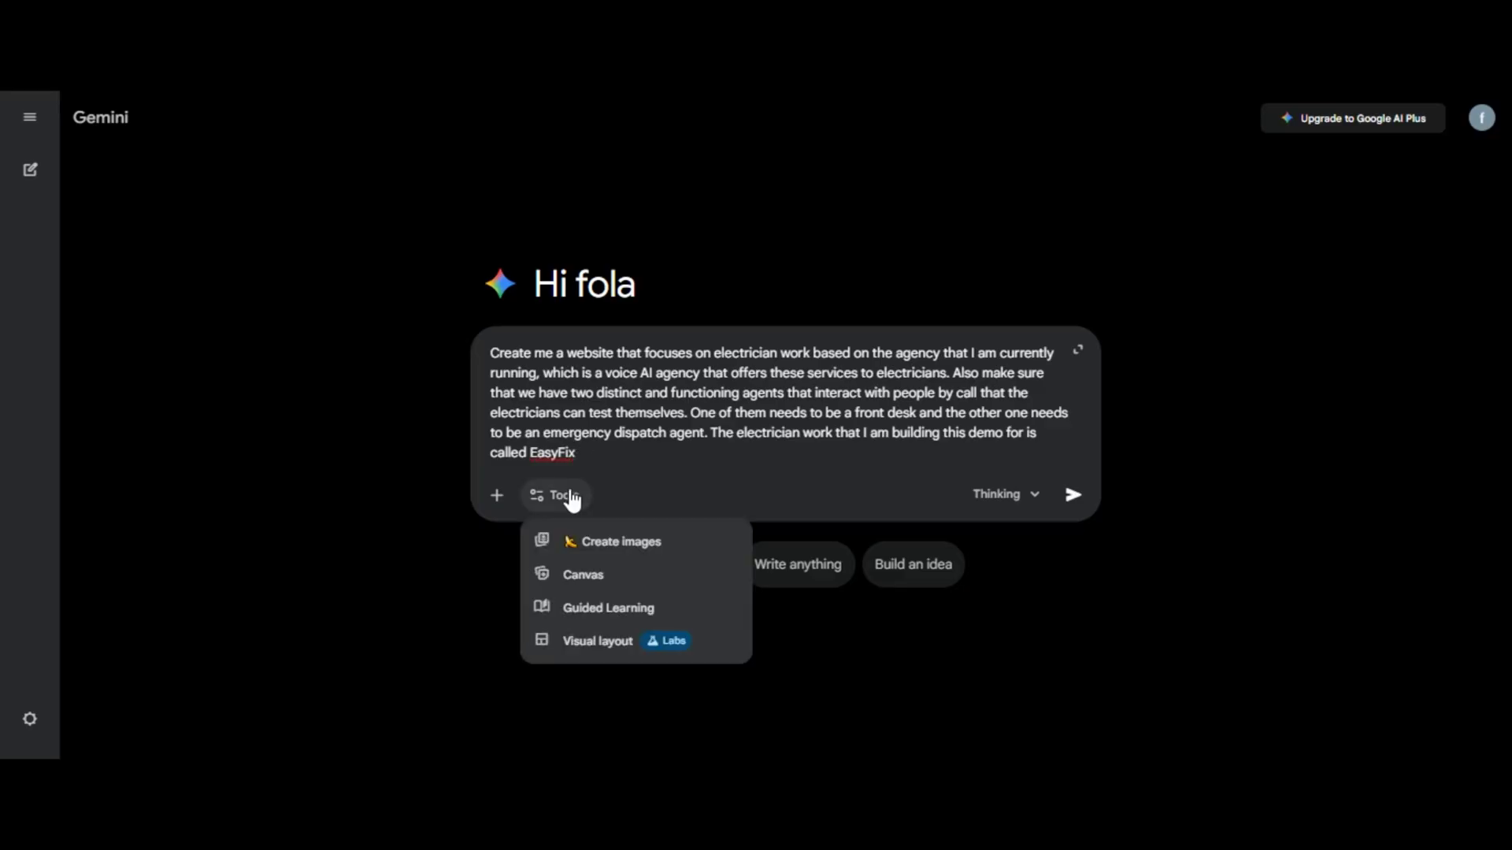
click(582, 576)
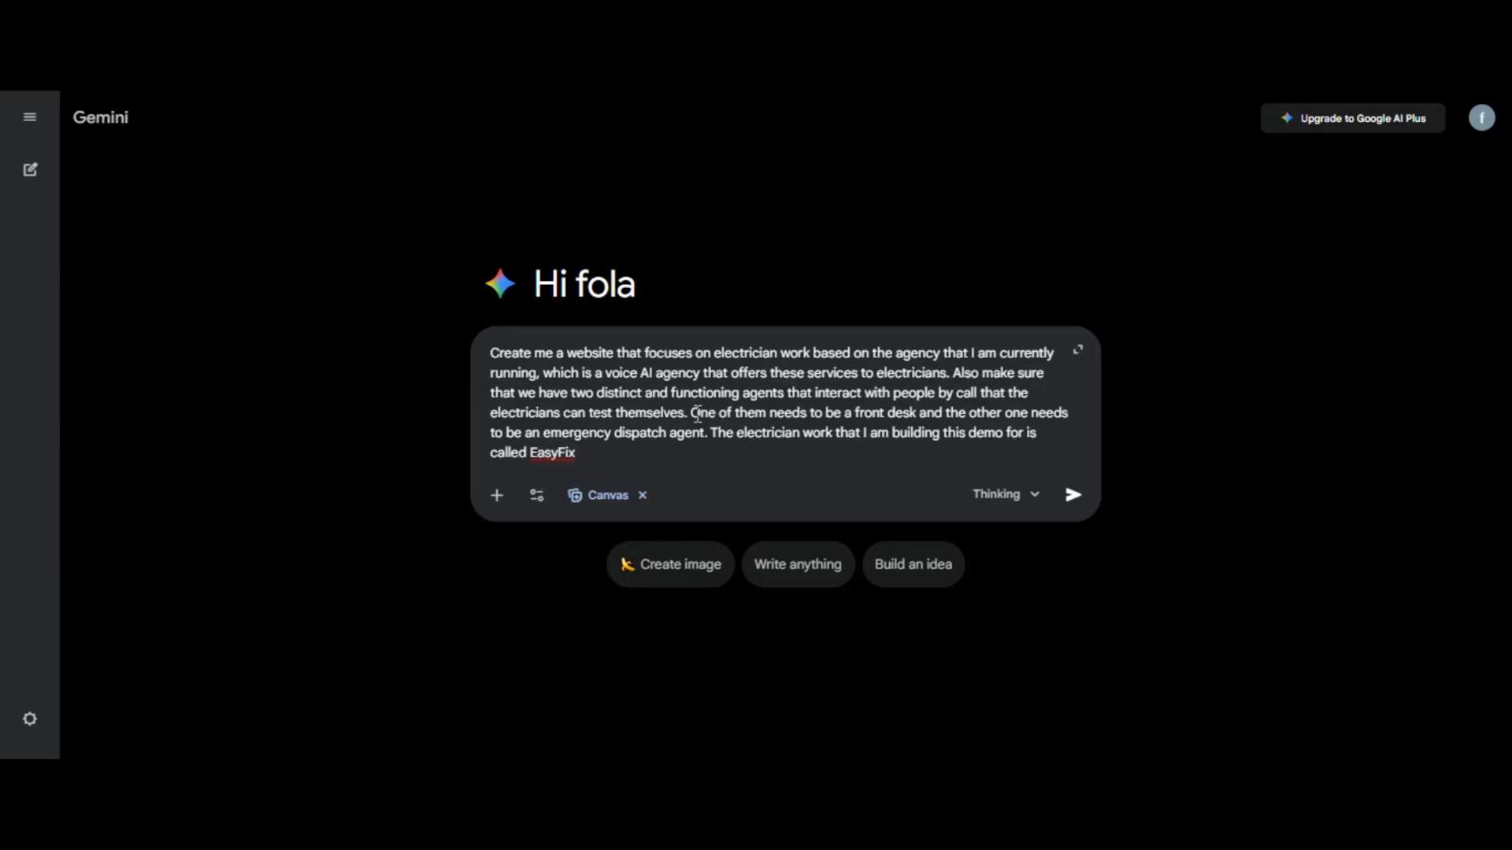
text(online)
click(1073, 495)
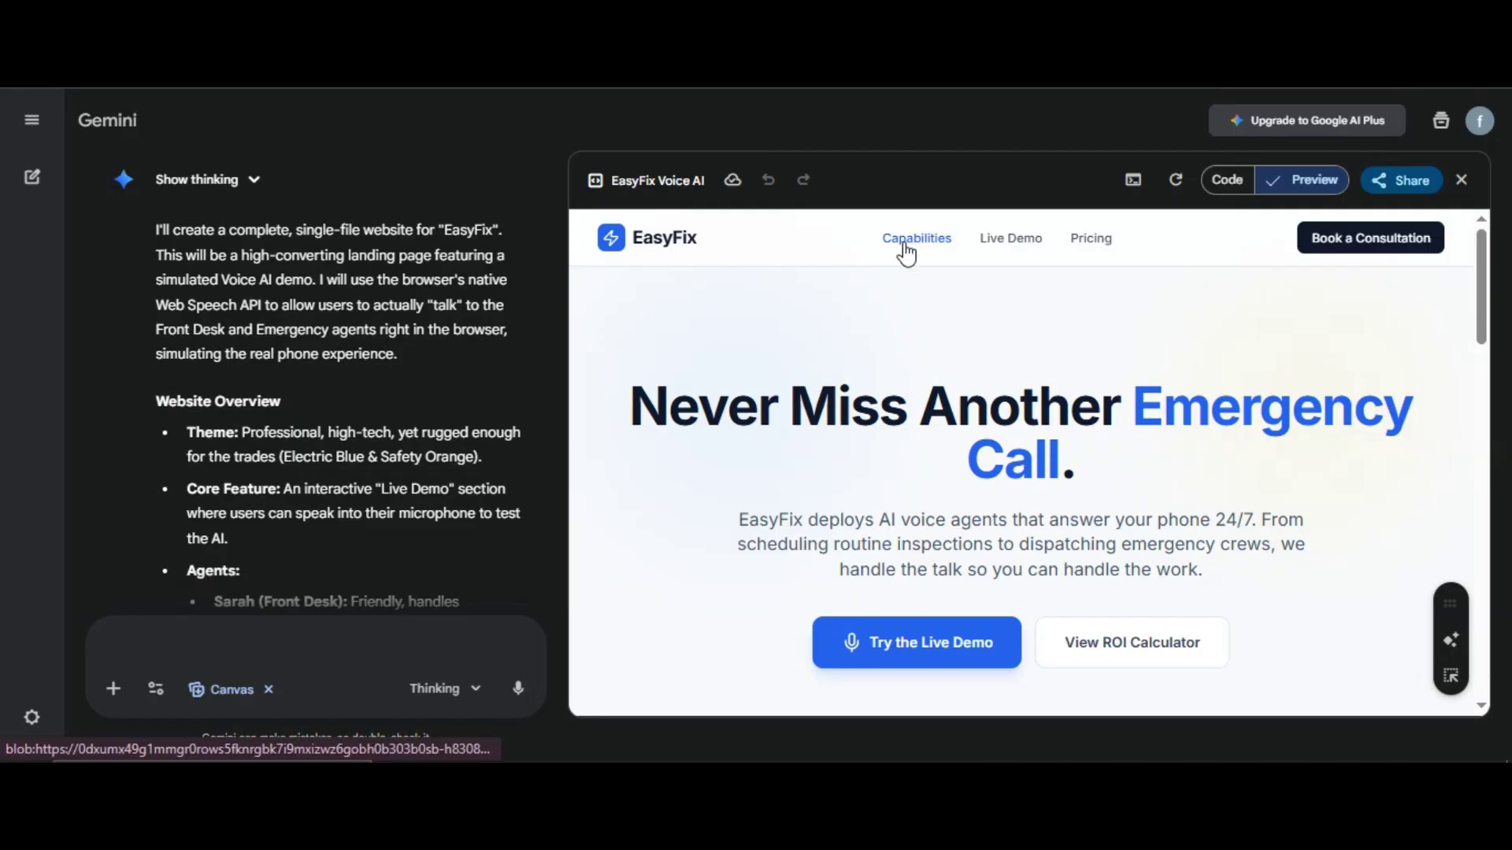
Browse the EasyFix site's Capabilities and Live Demo sections, toggling between Emergency Dispatch and Front Desk agents
click(916, 238)
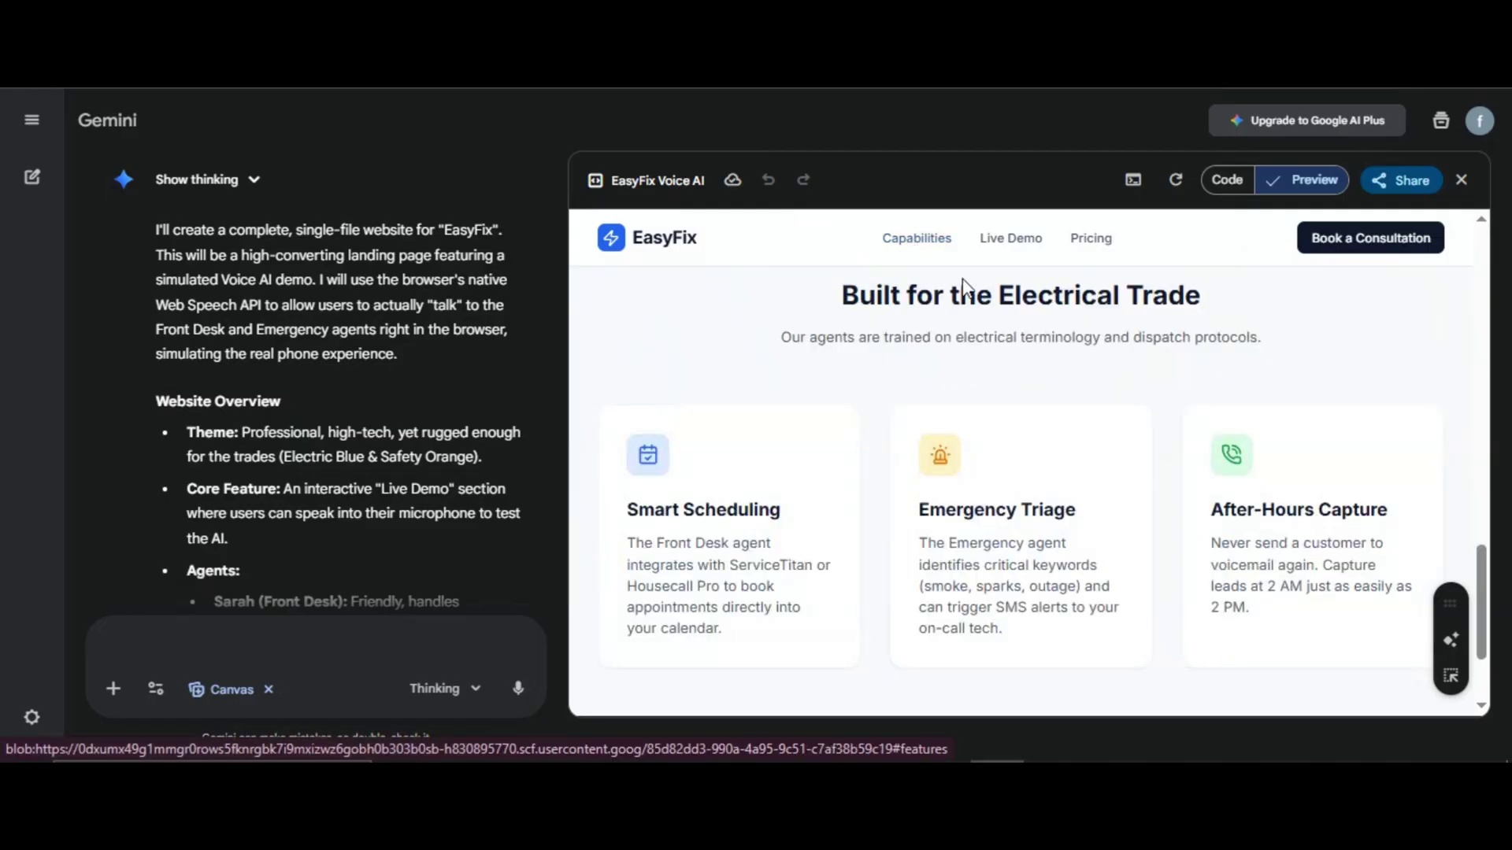
click(1010, 240)
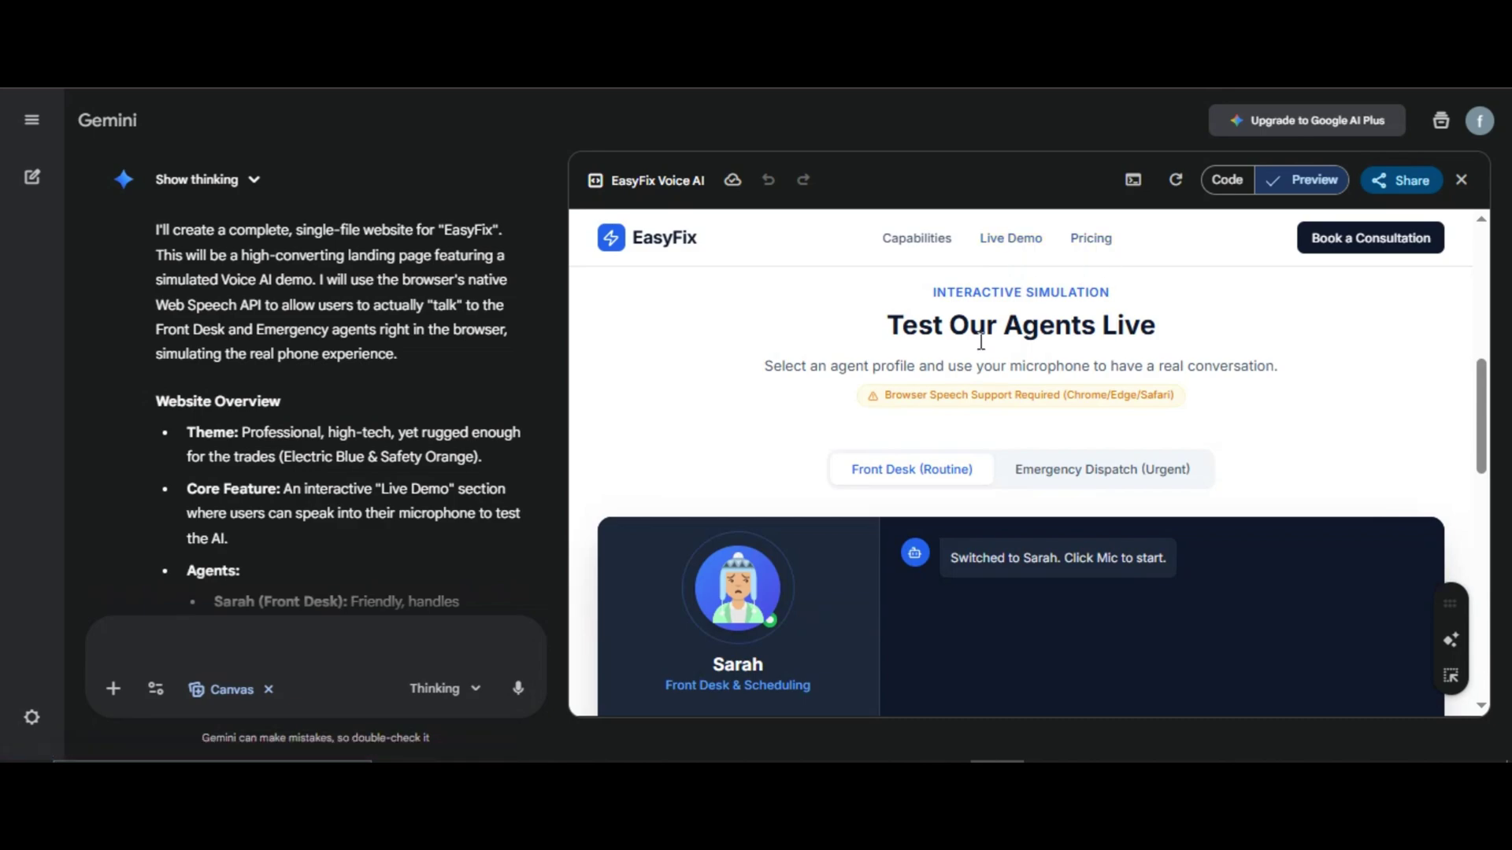
scroll(980, 341, down, 2)
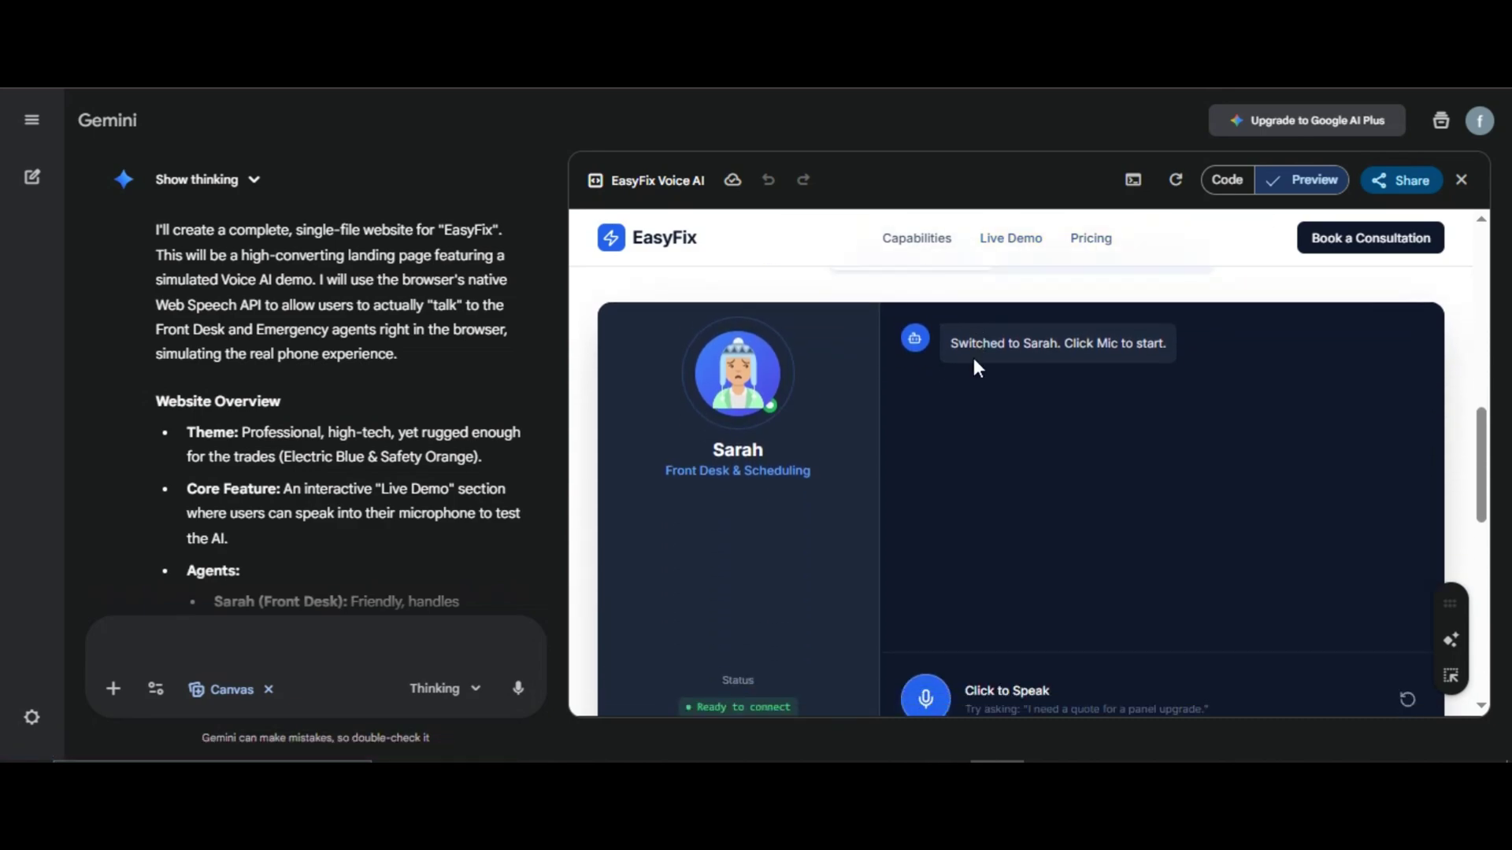
scroll(971, 355, up, 1)
click(1070, 383)
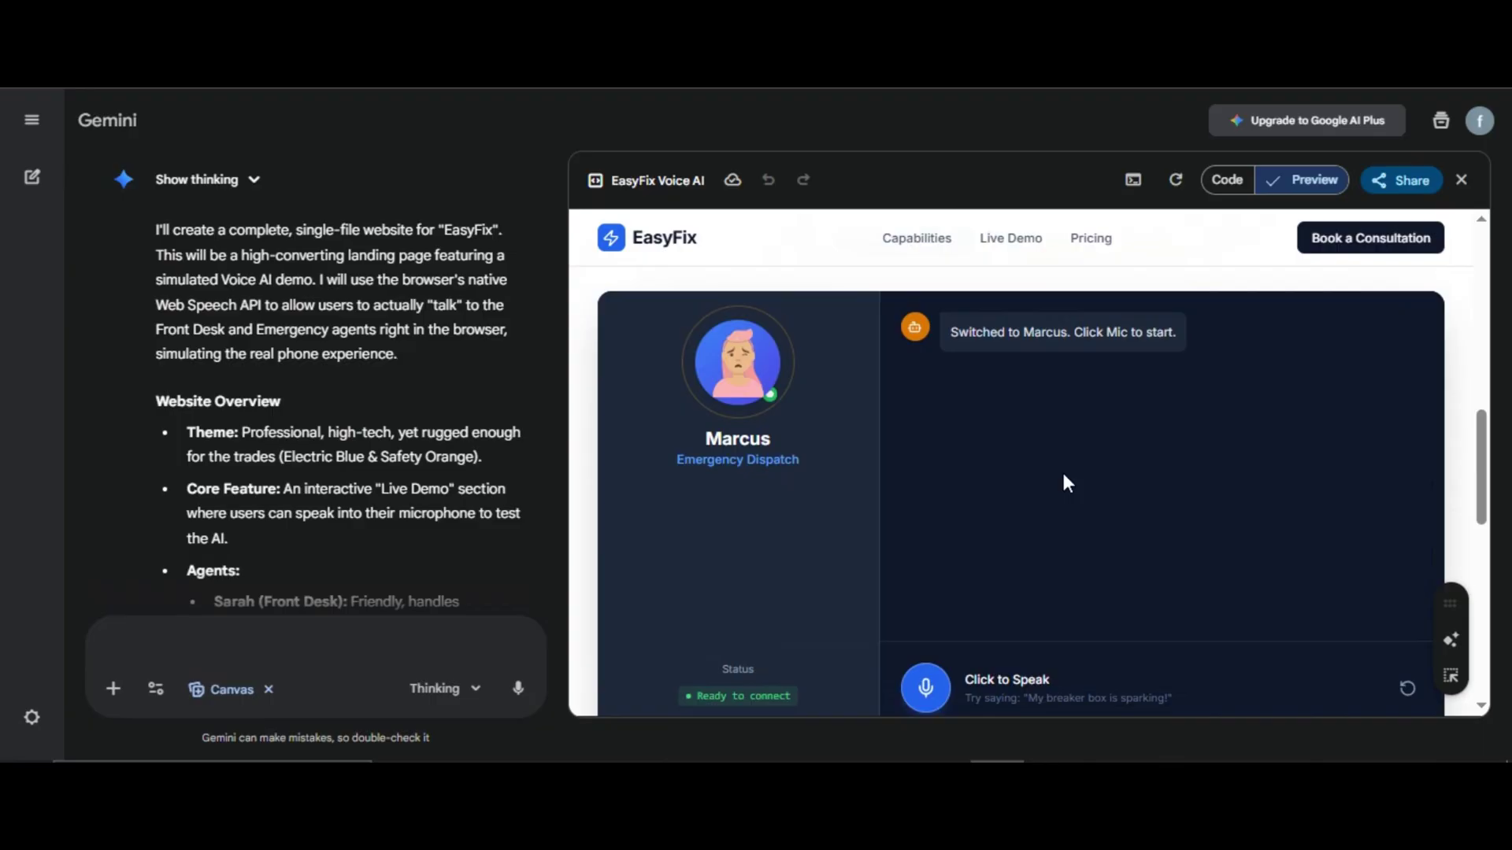
scroll(828, 449, up, 1)
click(908, 405)
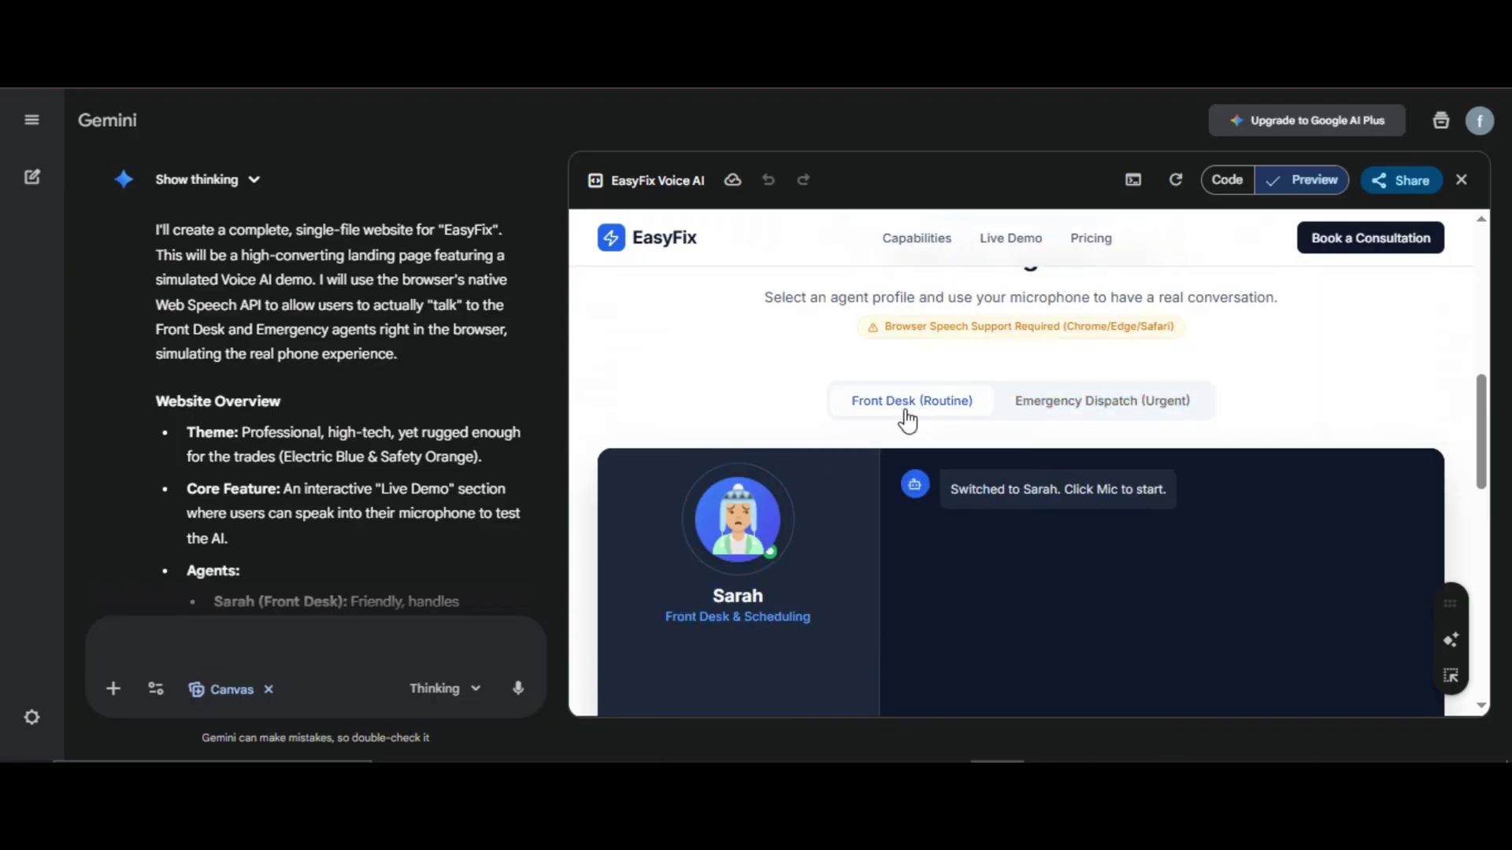
scroll(906, 536, down, 2)
scroll(1028, 446, down, 3)
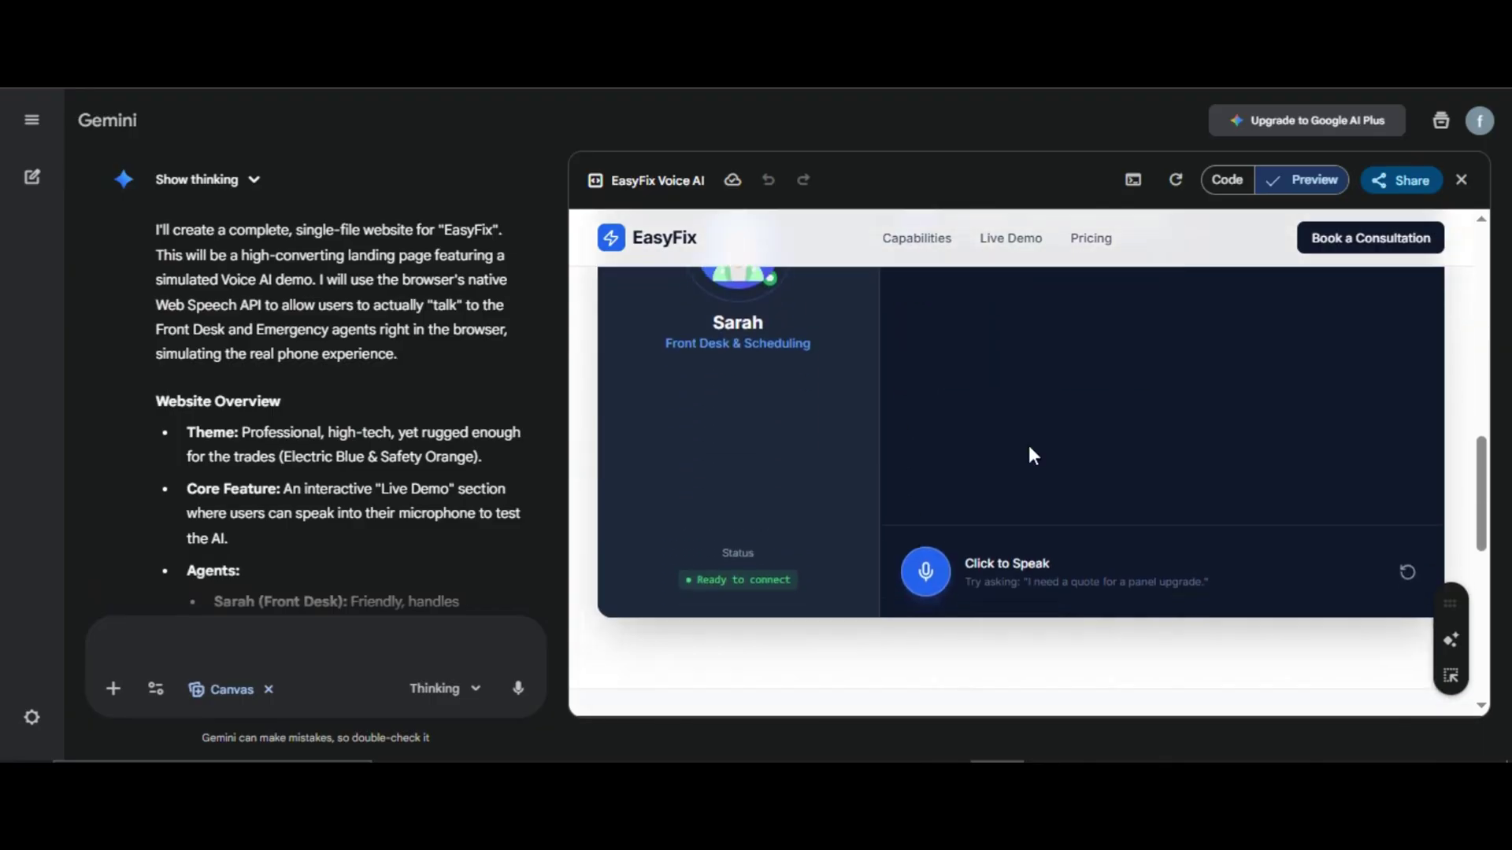
scroll(971, 486, up, 1)
Start a live demo call with Sarah and speak to her through the microphone
click(928, 674)
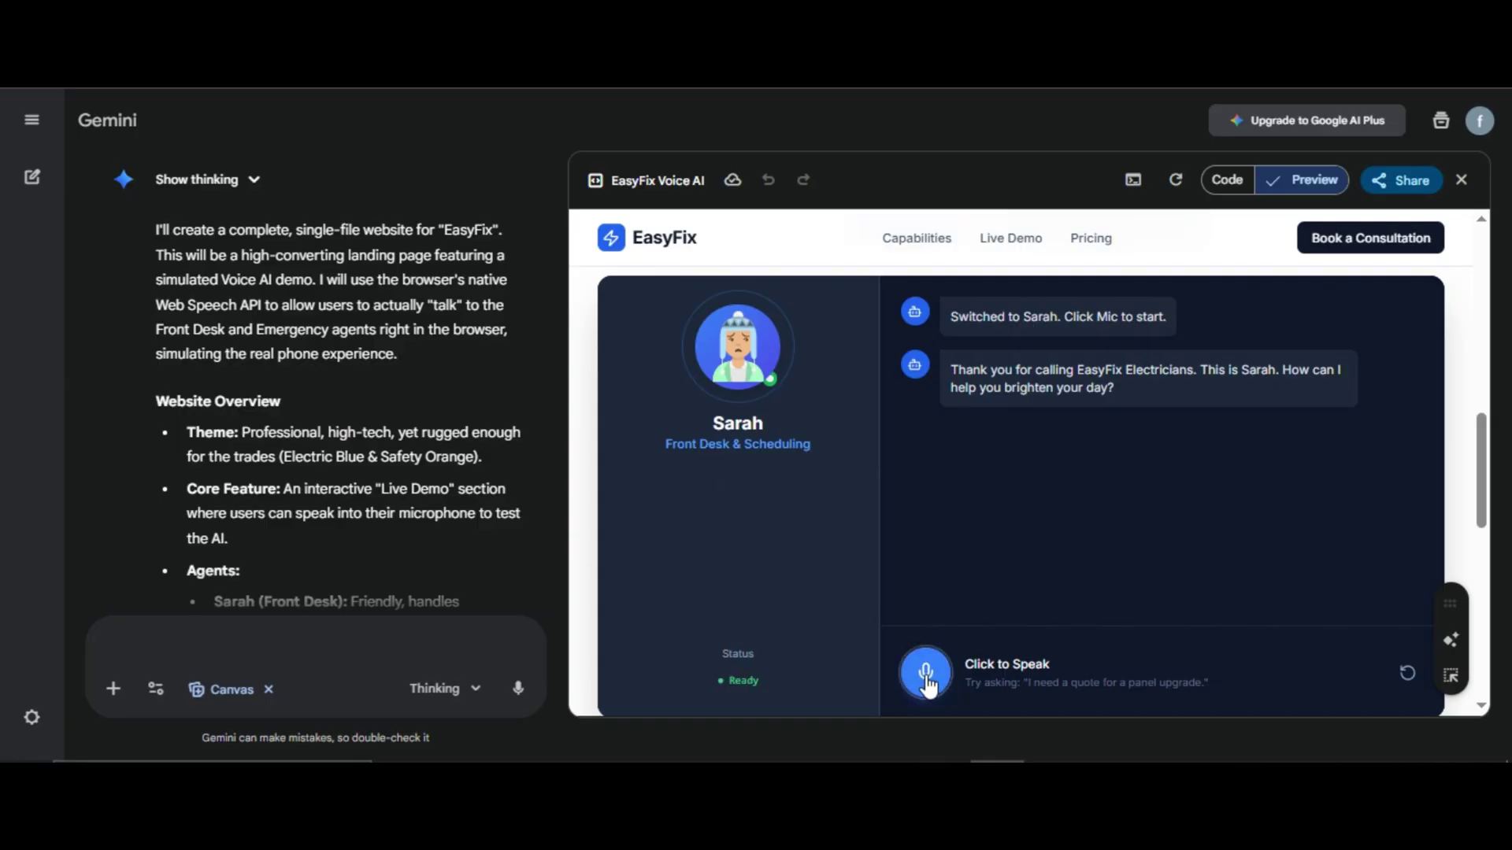
click(926, 674)
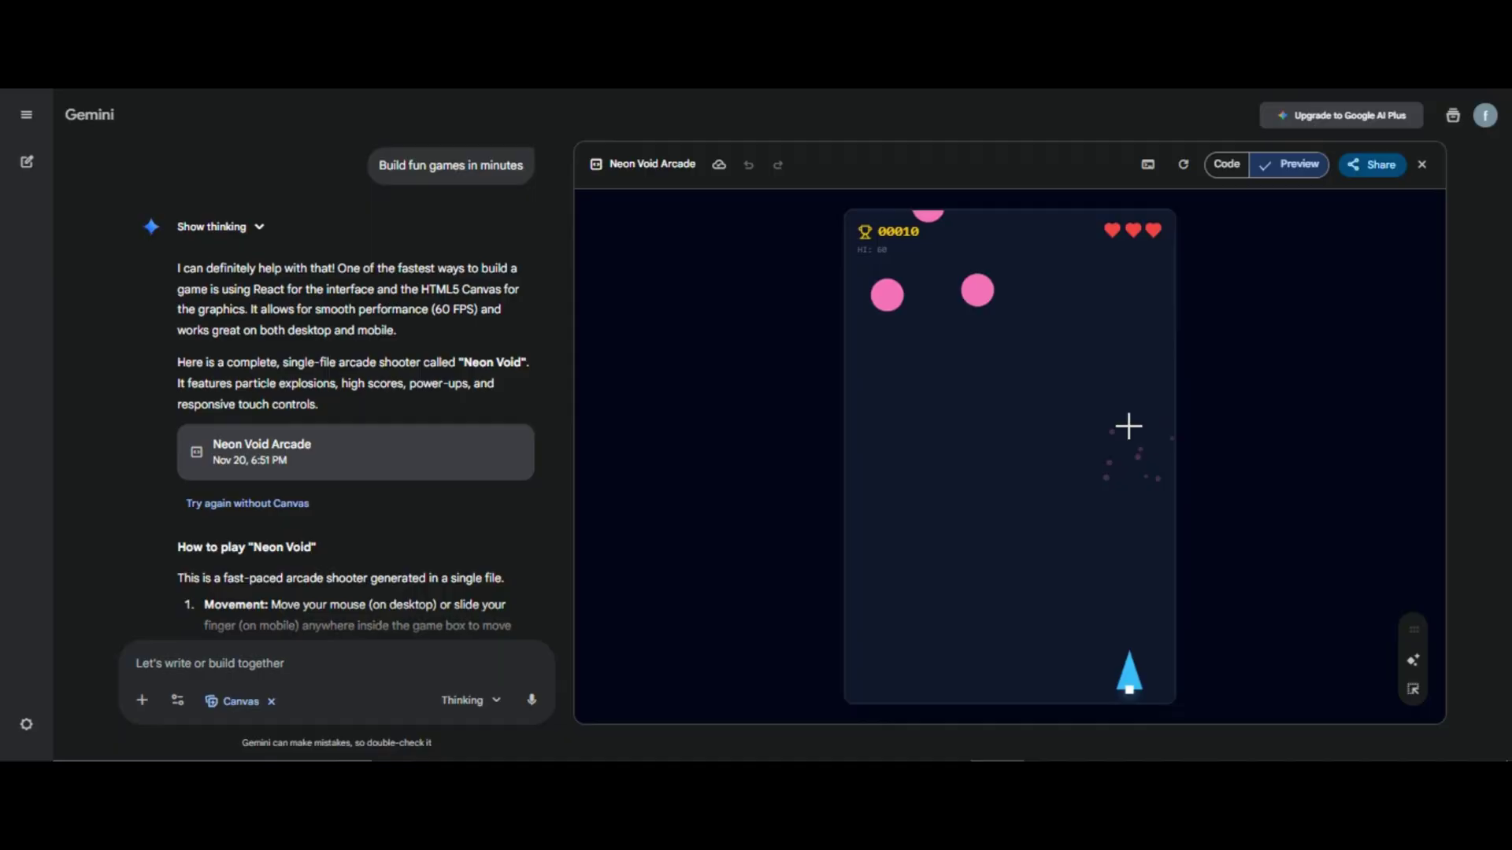